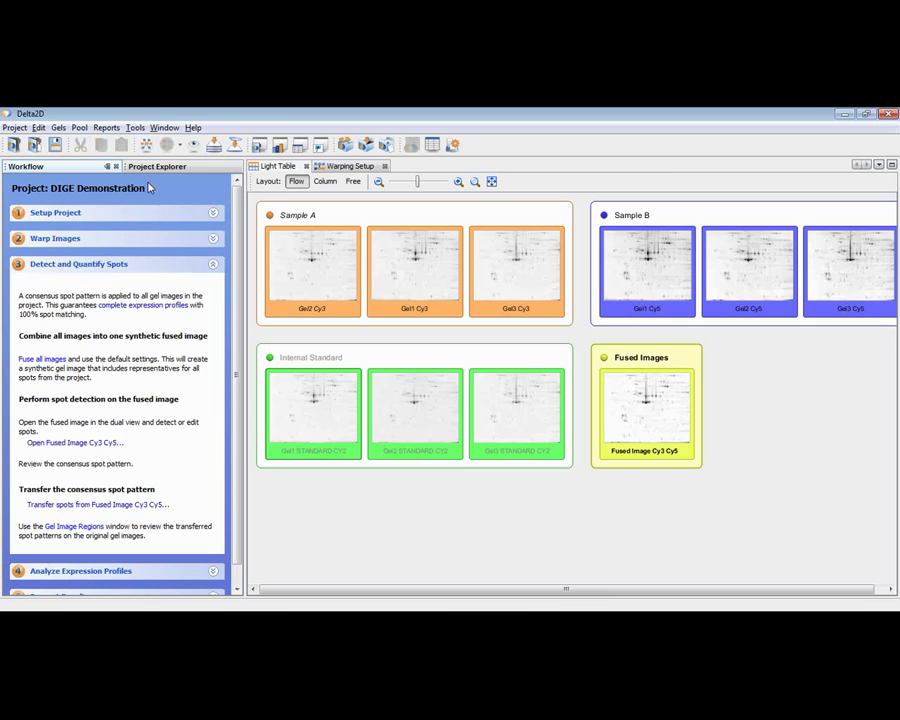
Open Fused Image Cy3 Cy5 from the warping setup in the dual view
{"action": "left_click", "coordinate": [338, 168]}
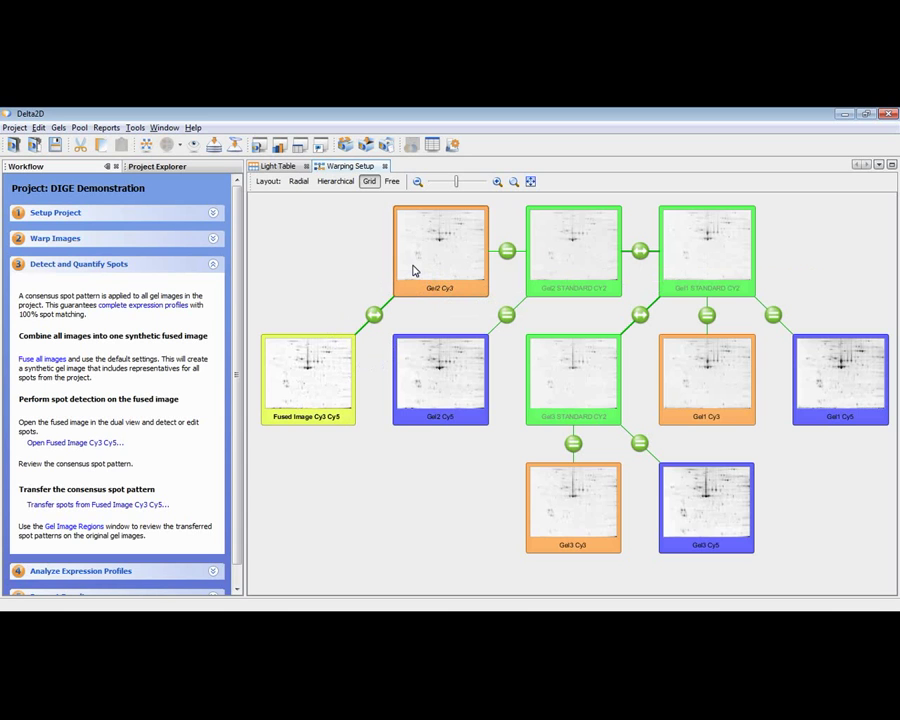
{"action": "left_click", "coordinate": [309, 366]}
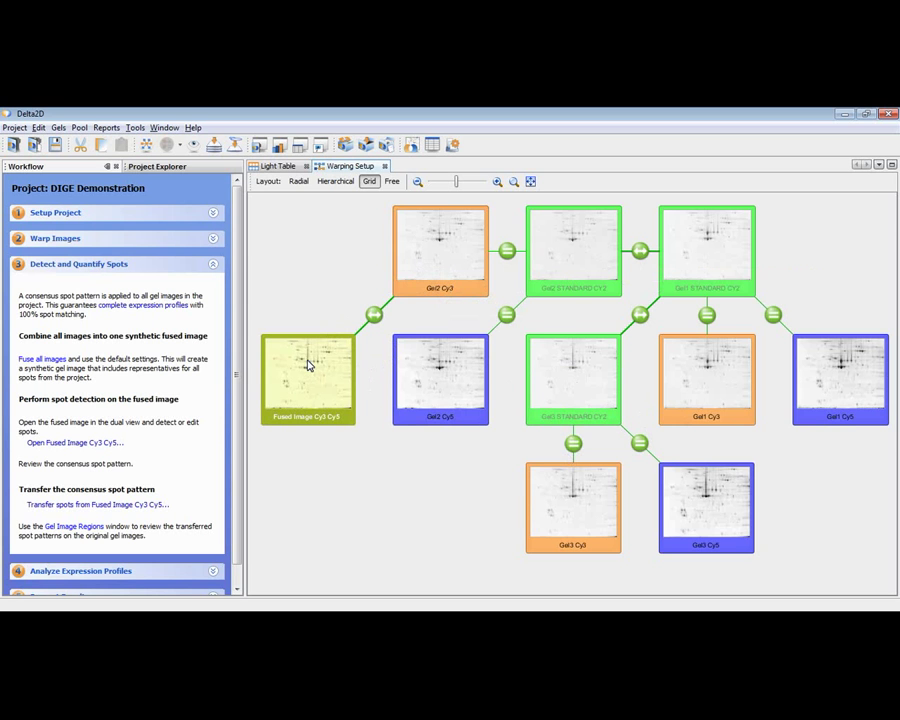
{"action": "double_click", "coordinate": [309, 366]}
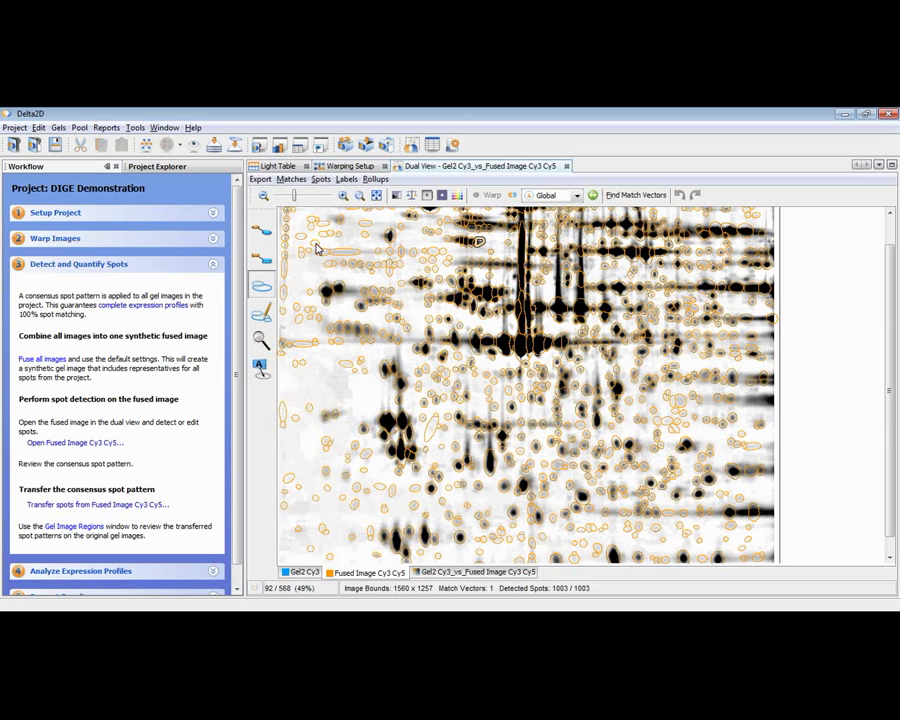
Delete the existing spots and markers on Fused Image Cy3 Cy5
{"action": "left_click", "coordinate": [320, 179]}
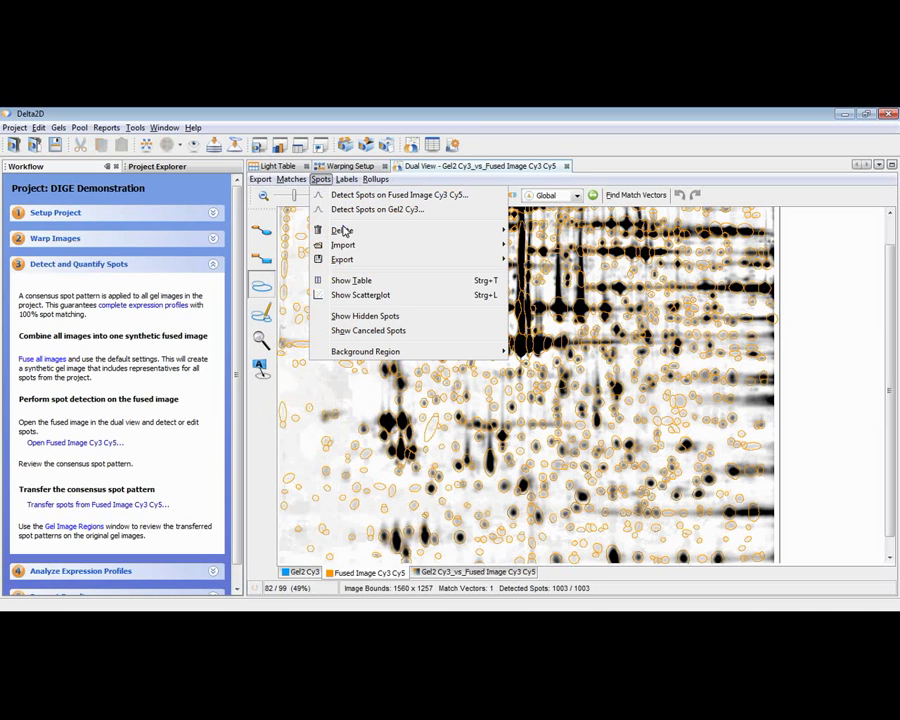
{"action": "mouse_move", "coordinate": [507, 233]}
{"action": "left_click", "coordinate": [522, 259]}
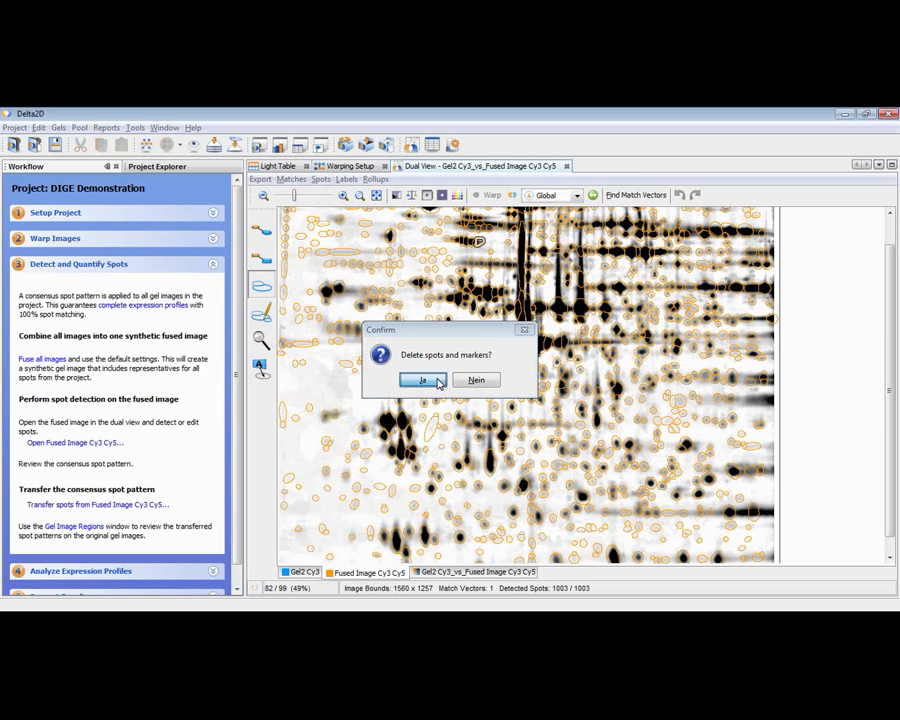
{"action": "left_click", "coordinate": [424, 380]}
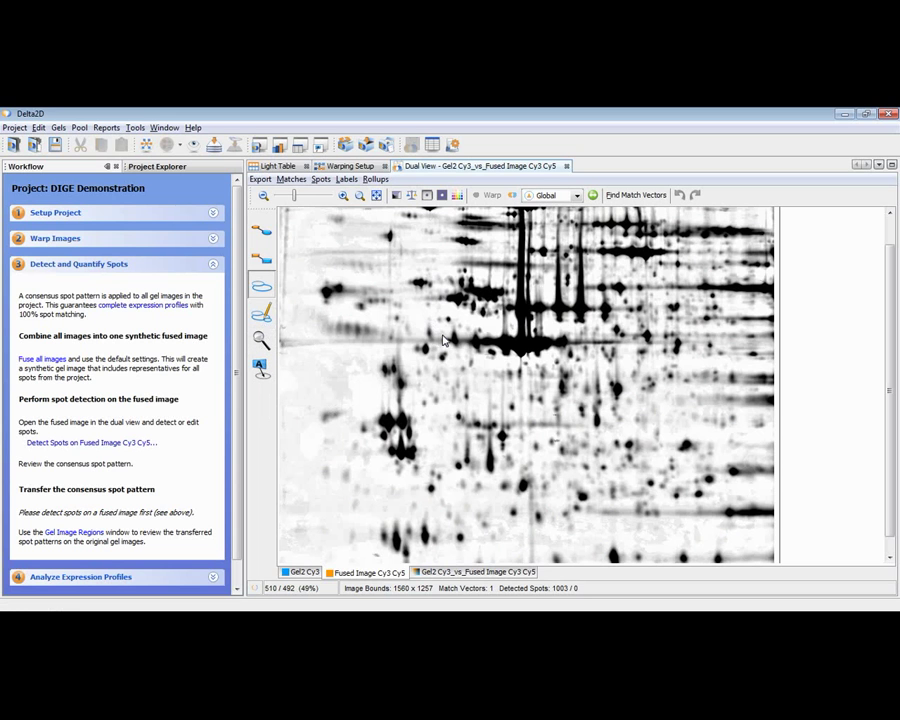
Move the fused image's dark histogram limit to the extreme low end and apply it to lighten the display
{"action": "left_click", "coordinate": [397, 195]}
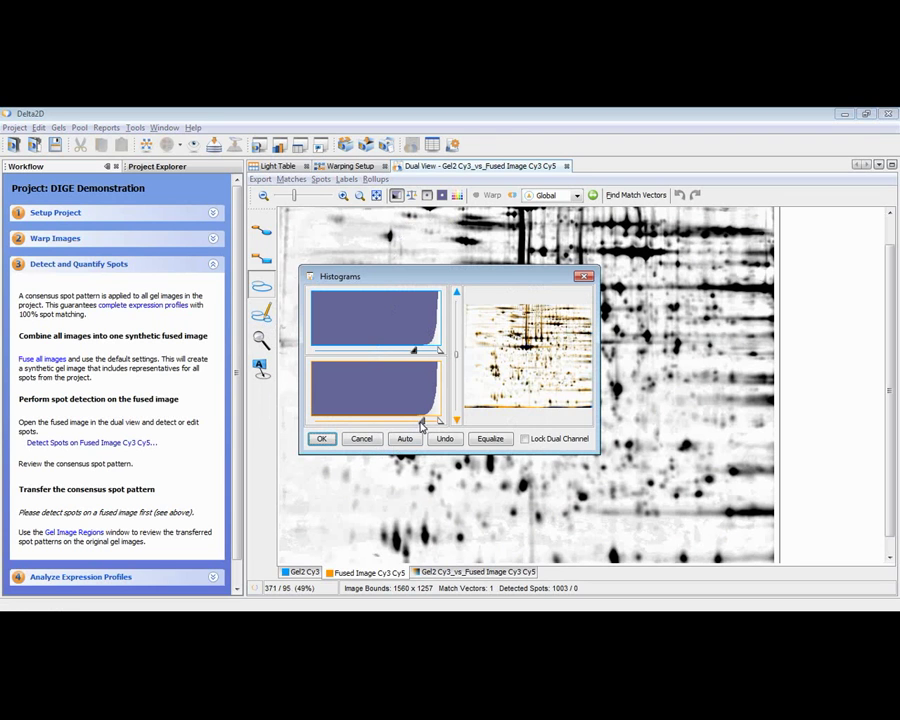
{"action": "left_click_drag", "start_coordinate": [422, 423], "coordinate": [314, 422]}
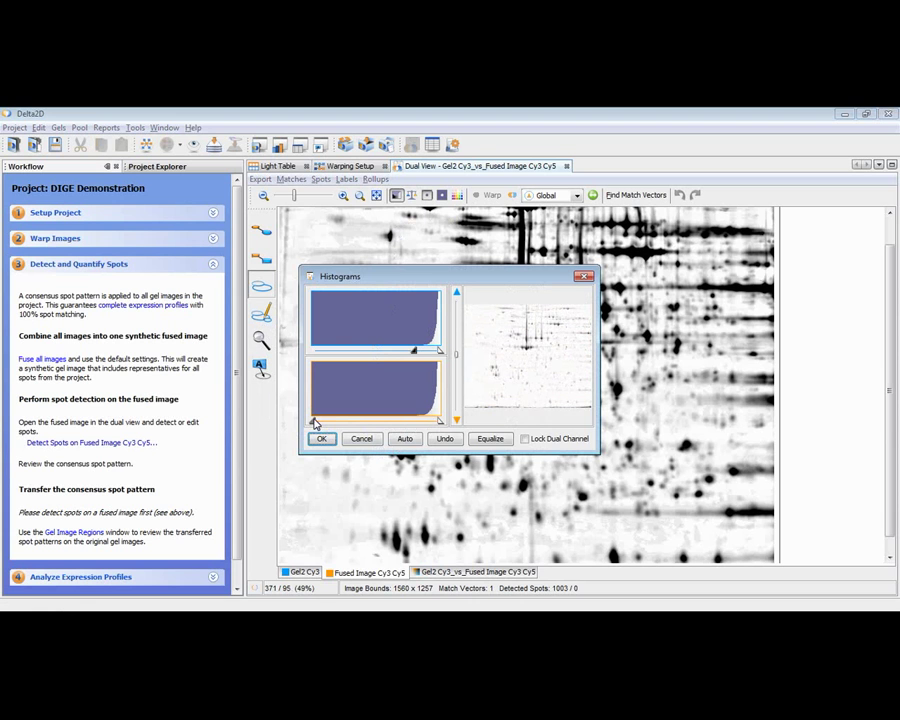
{"action": "left_click", "coordinate": [322, 439]}
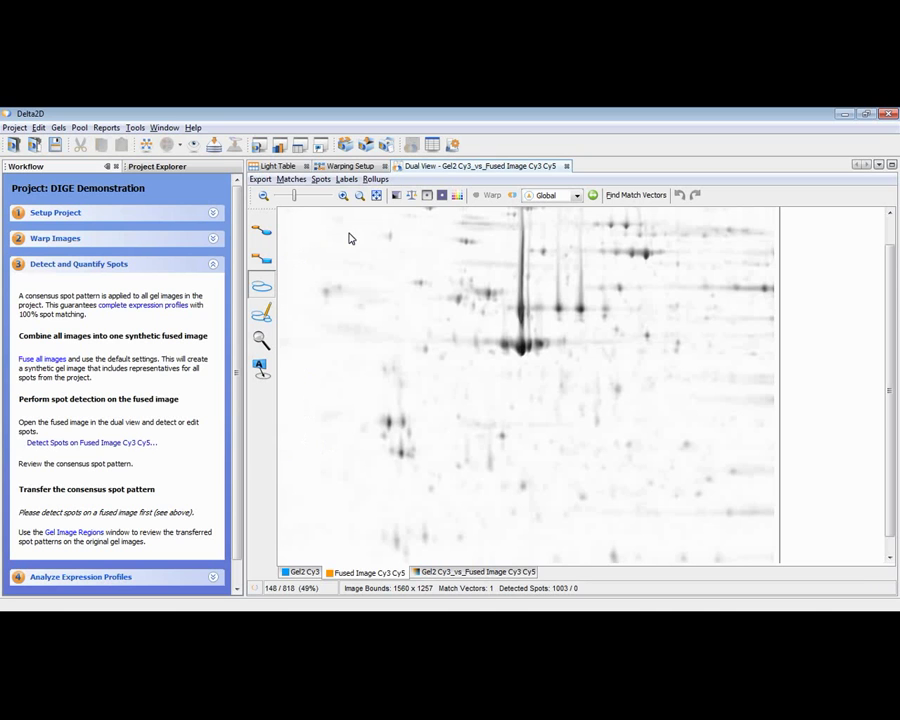
Apply the automatic histogram adjustment to the display contrast of the gel images
{"action": "left_click", "coordinate": [396, 195]}
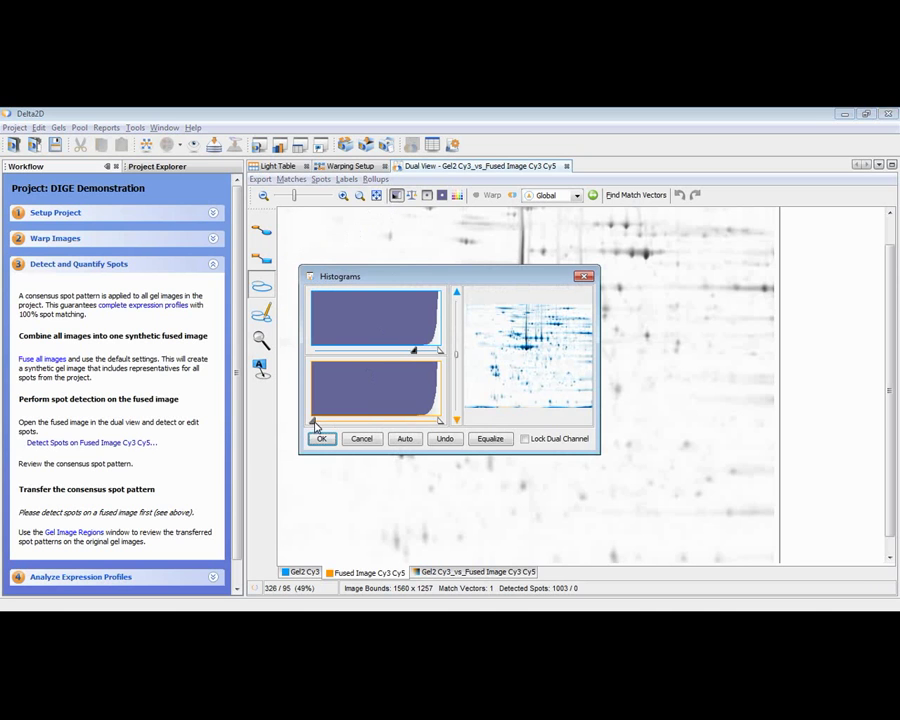
{"action": "left_click_drag", "start_coordinate": [314, 424], "coordinate": [370, 424]}
{"action": "left_click", "coordinate": [405, 440]}
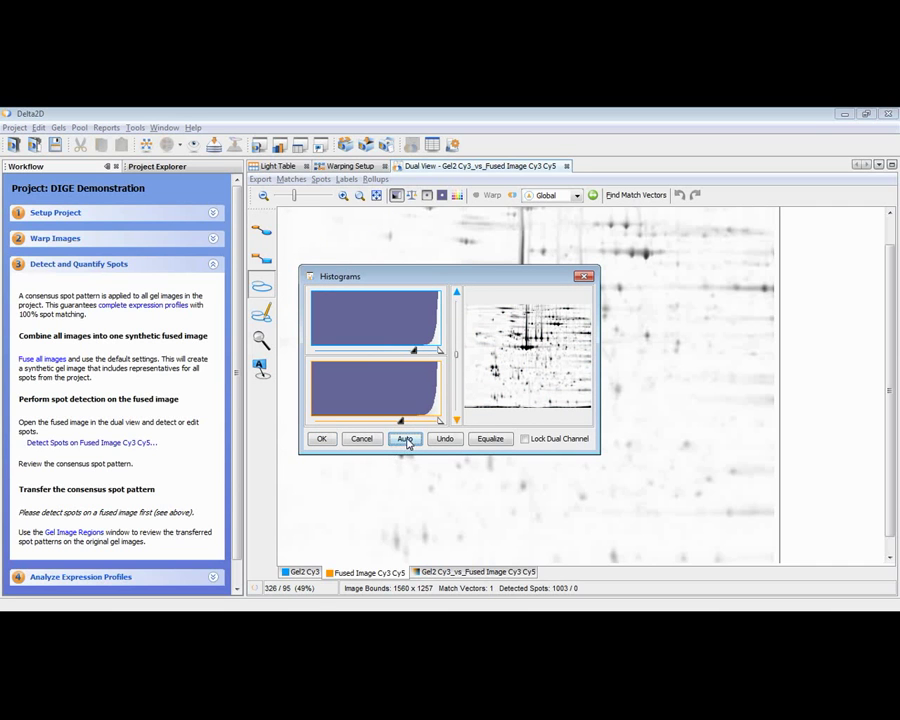
{"action": "left_click", "coordinate": [321, 440]}
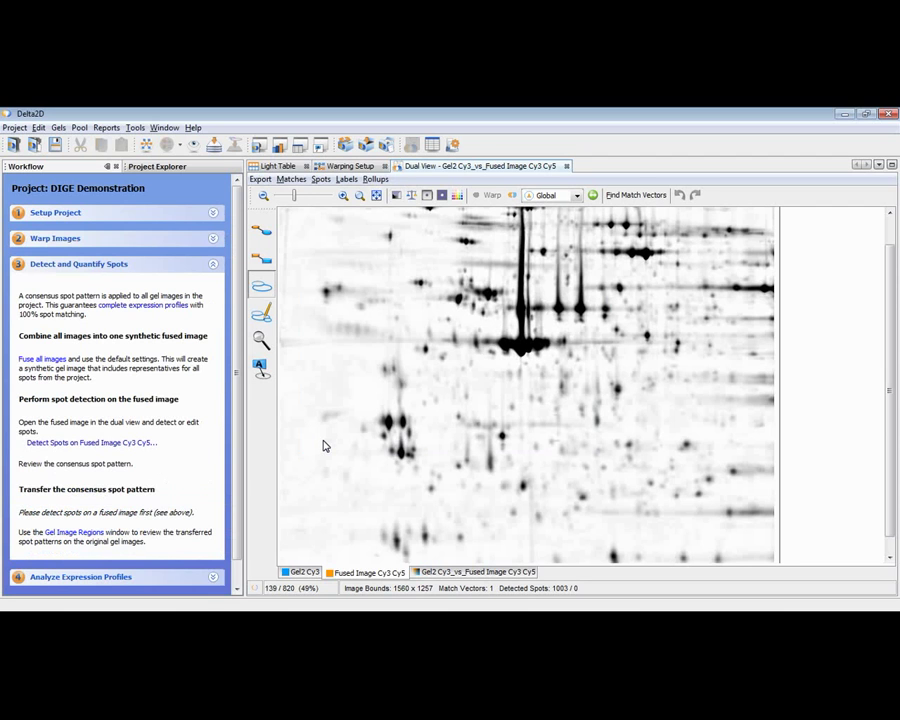
Detect spots on Fused Image Cy3 Cy5 with automatically estimated parameters: background region 48, spot size 16, sensitivity 20%, modeled spots enabled
{"action": "left_click", "coordinate": [320, 179]}
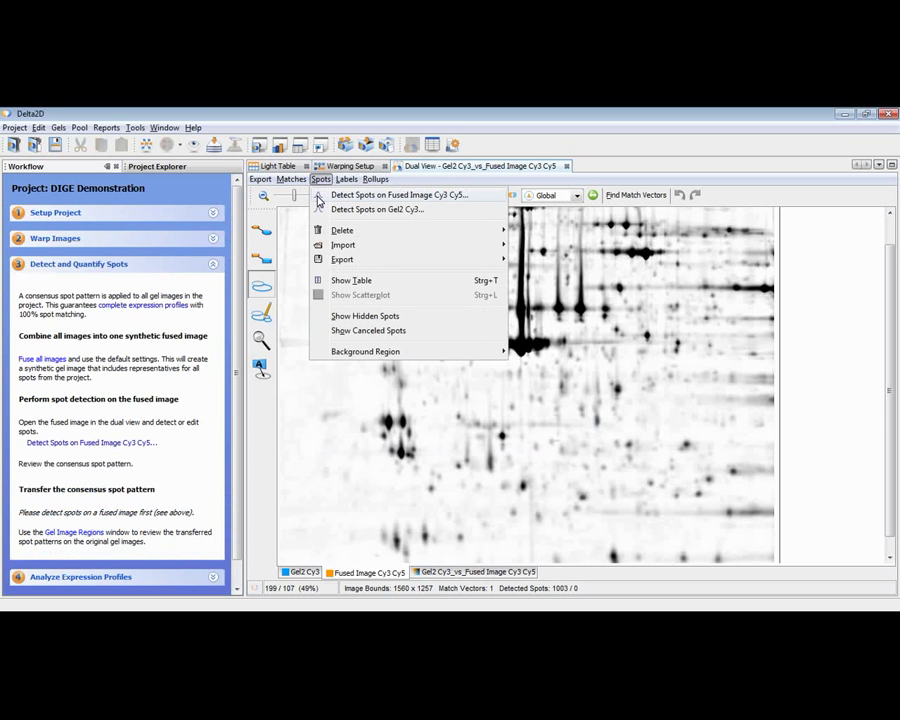
{"action": "left_click", "coordinate": [335, 195]}
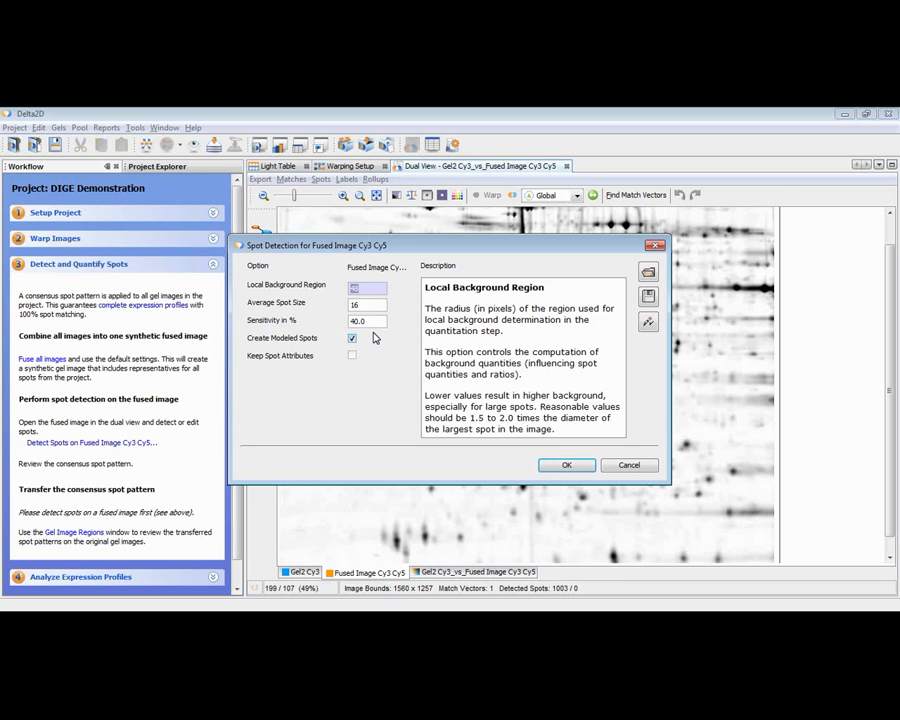
{"action": "left_click", "coordinate": [648, 325]}
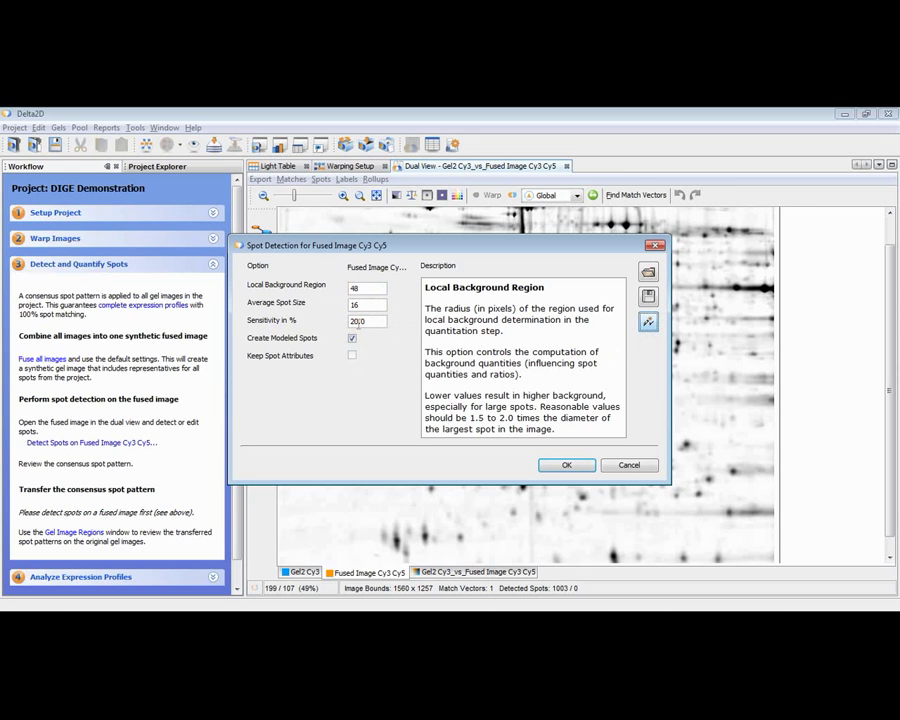
{"action": "left_click", "coordinate": [361, 322]}
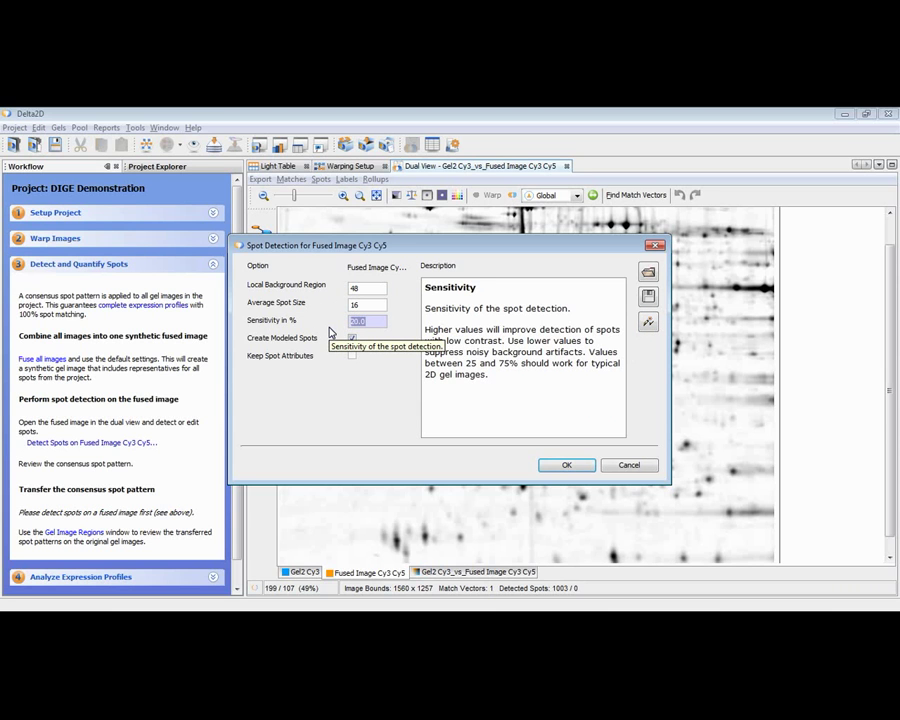
{"action": "left_click", "coordinate": [648, 323]}
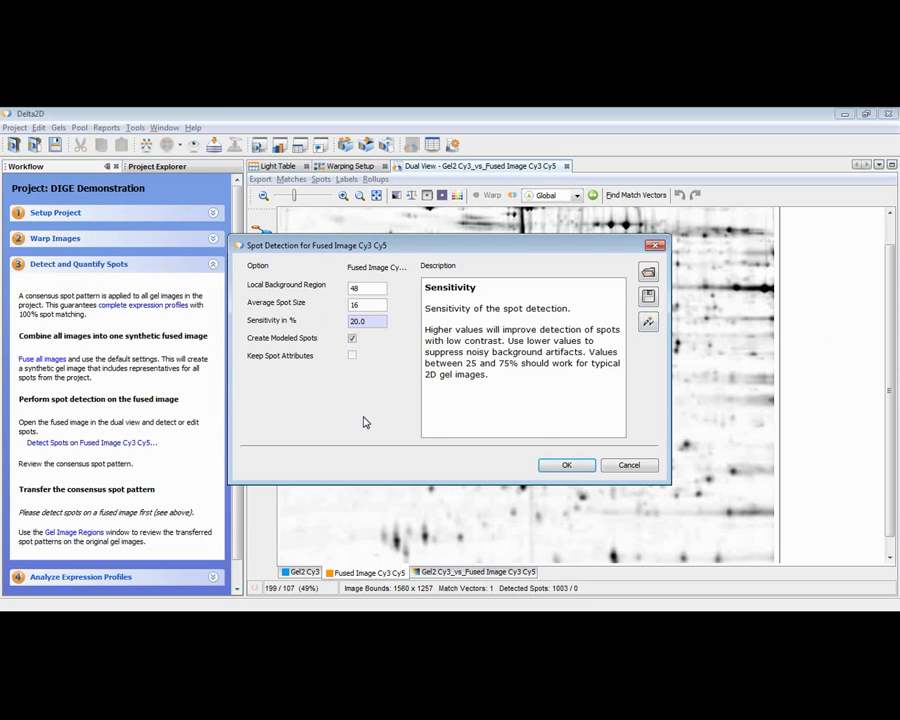
{"action": "left_click", "coordinate": [570, 466]}
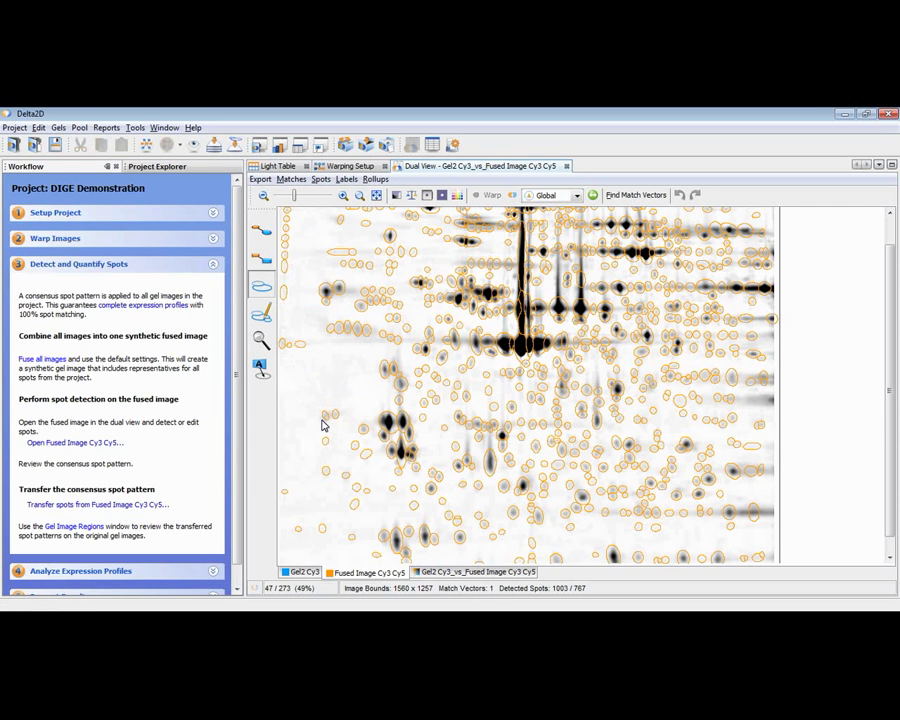
Select the false spots along the dark lower edge of the fused gel and cancel them
{"action": "scroll", "coordinate": [322, 425], "scroll_direction": "down", "scroll_amount": 1}
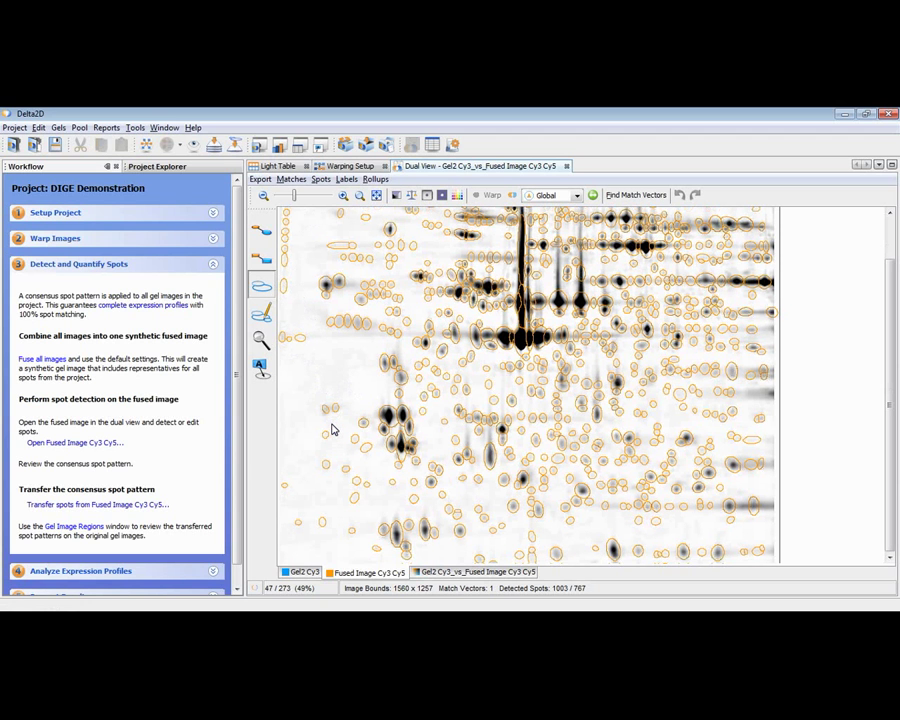
{"action": "scroll", "coordinate": [333, 435], "scroll_direction": "down", "scroll_amount": 1}
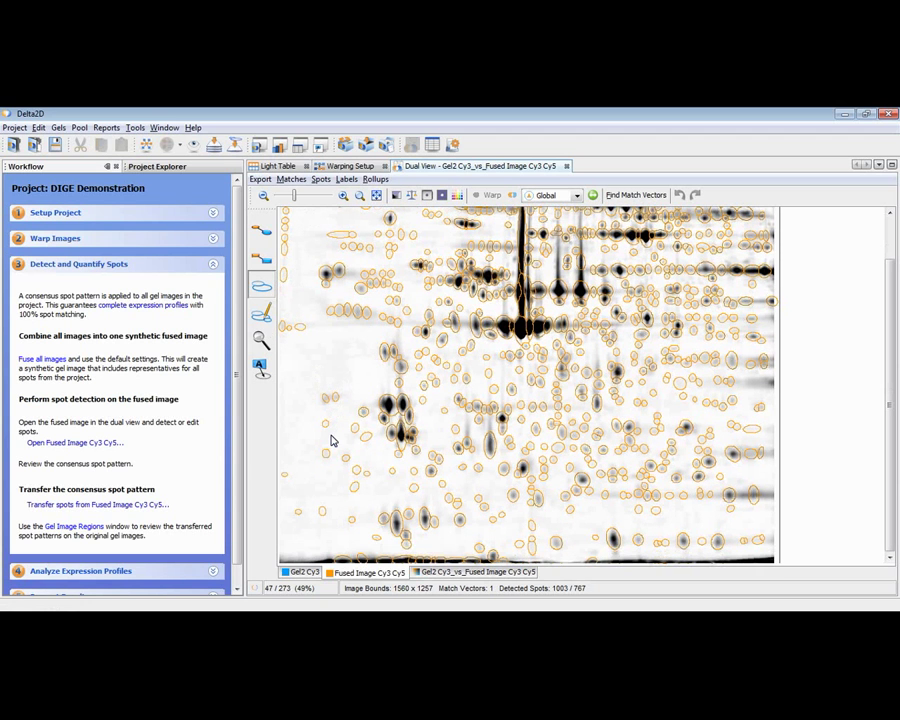
{"action": "scroll", "coordinate": [331, 402], "scroll_direction": "up", "scroll_amount": 1}
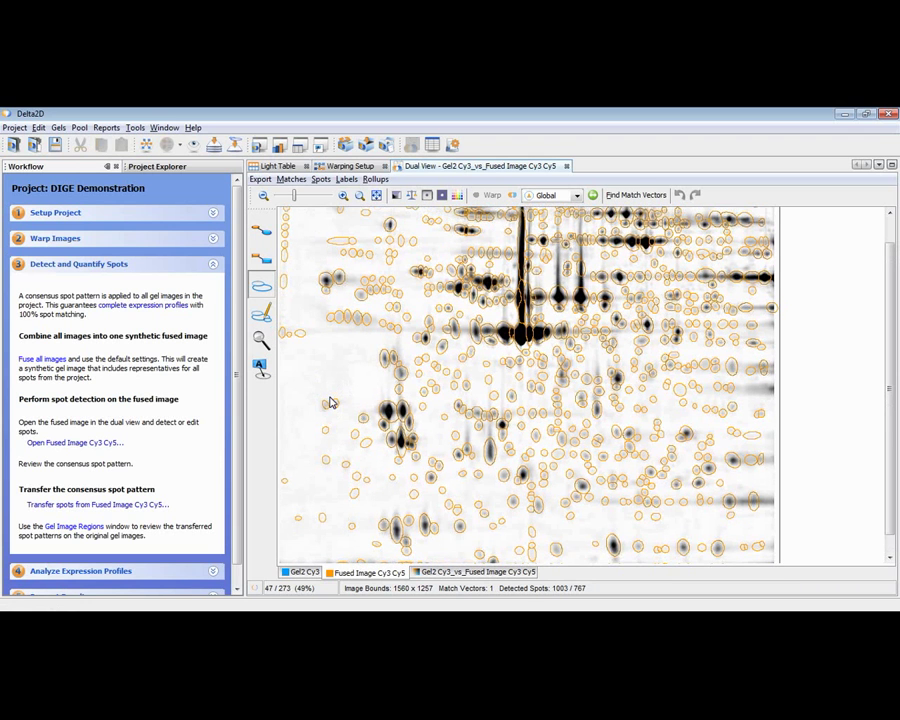
{"action": "scroll", "coordinate": [321, 413], "scroll_direction": "up", "scroll_amount": 3}
{"action": "scroll", "coordinate": [312, 424], "scroll_direction": "down", "scroll_amount": 1}
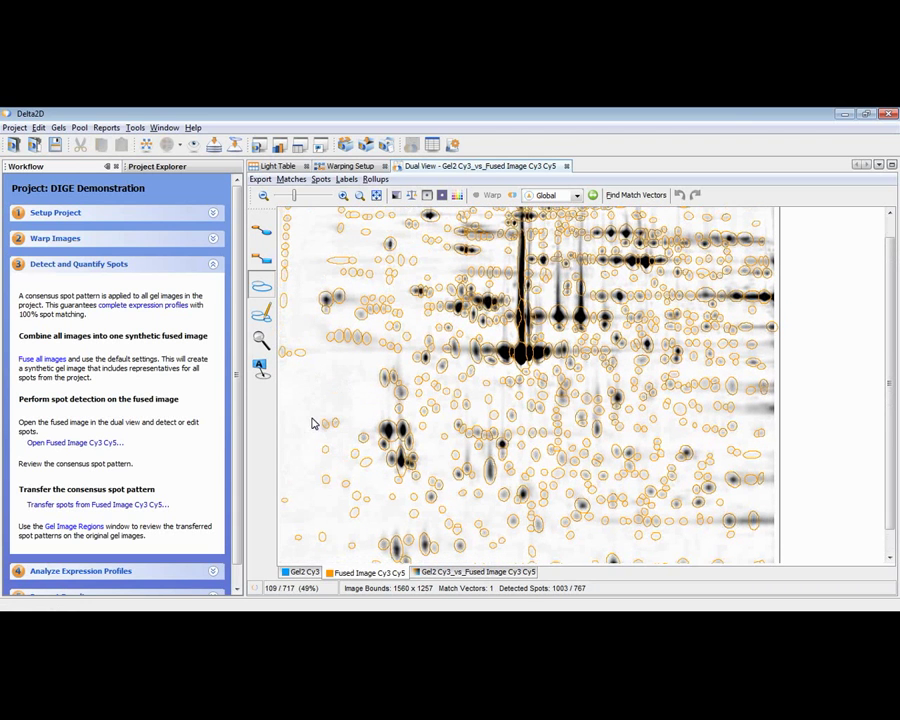
{"action": "scroll", "coordinate": [314, 548], "scroll_direction": "down", "scroll_amount": 3}
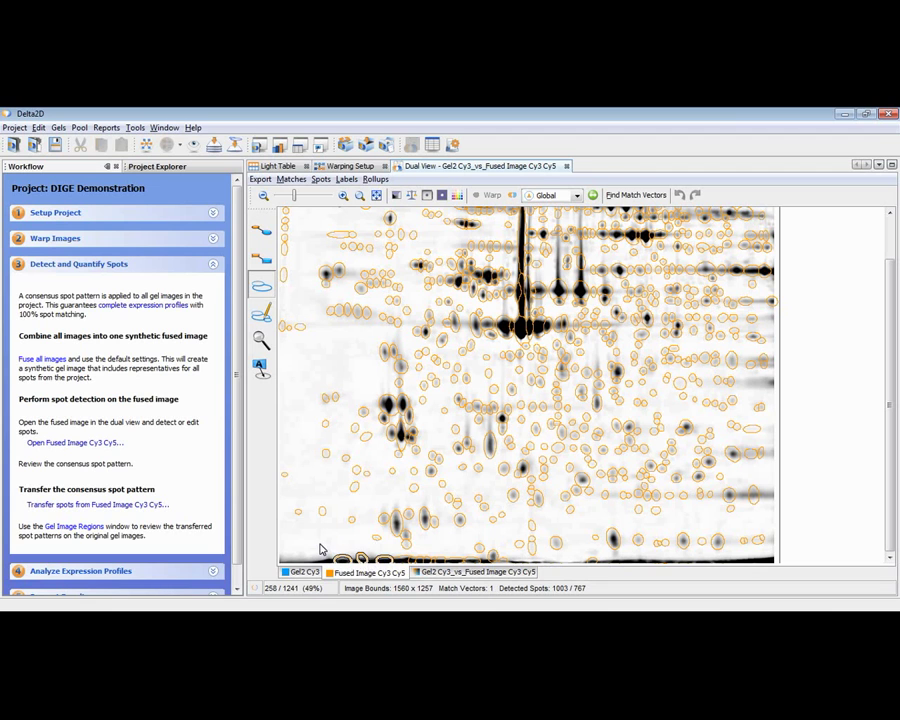
{"action": "left_click_drag", "start_coordinate": [333, 551], "coordinate": [629, 585]}
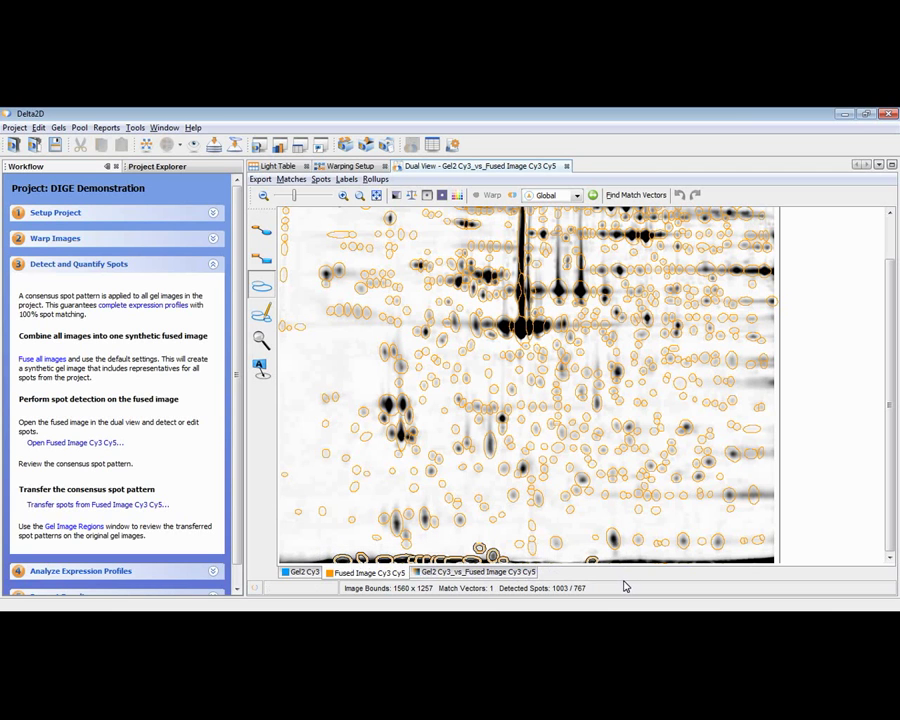
{"action": "mouse_move", "coordinate": [477, 580]}
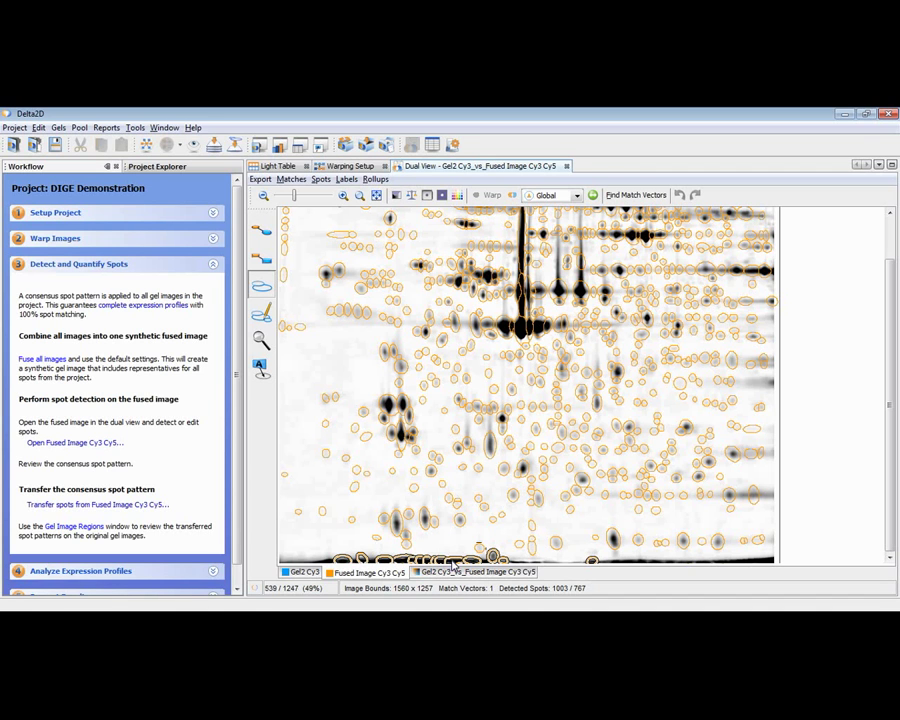
{"action": "right_click", "coordinate": [452, 566]}
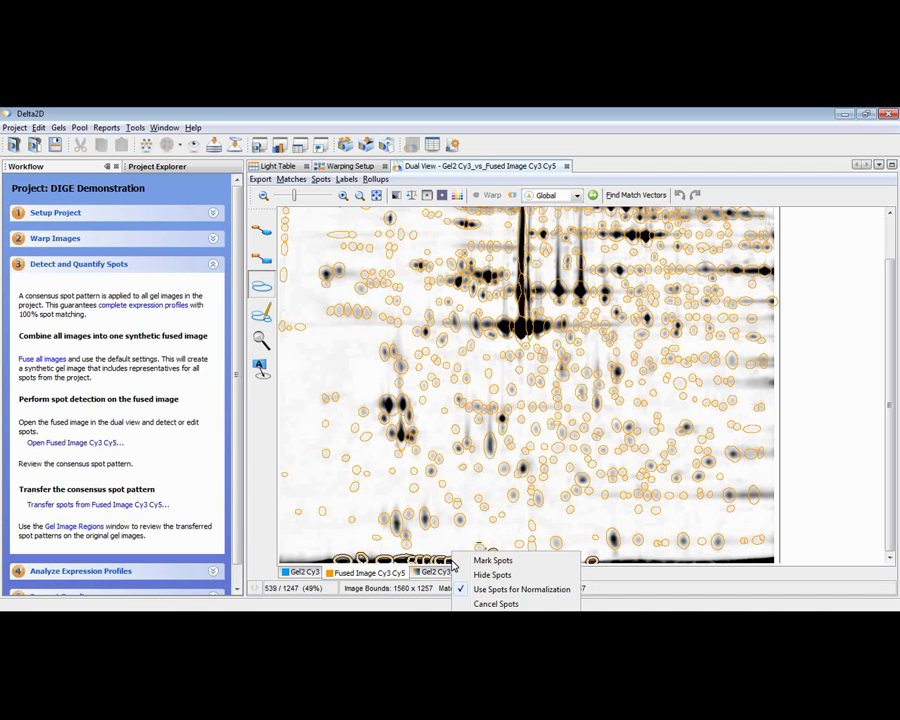
{"action": "left_click", "coordinate": [480, 604]}
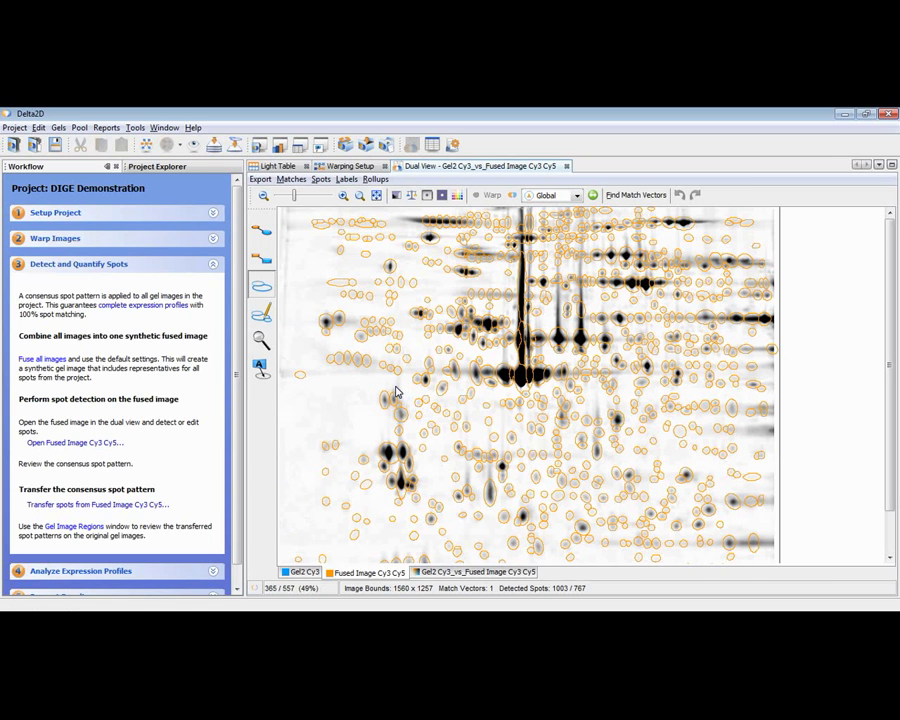
Temporarily show the canceled spots and reinstate the one at the gel's left edge beside the dark horizontal band
{"action": "left_click", "coordinate": [321, 180]}
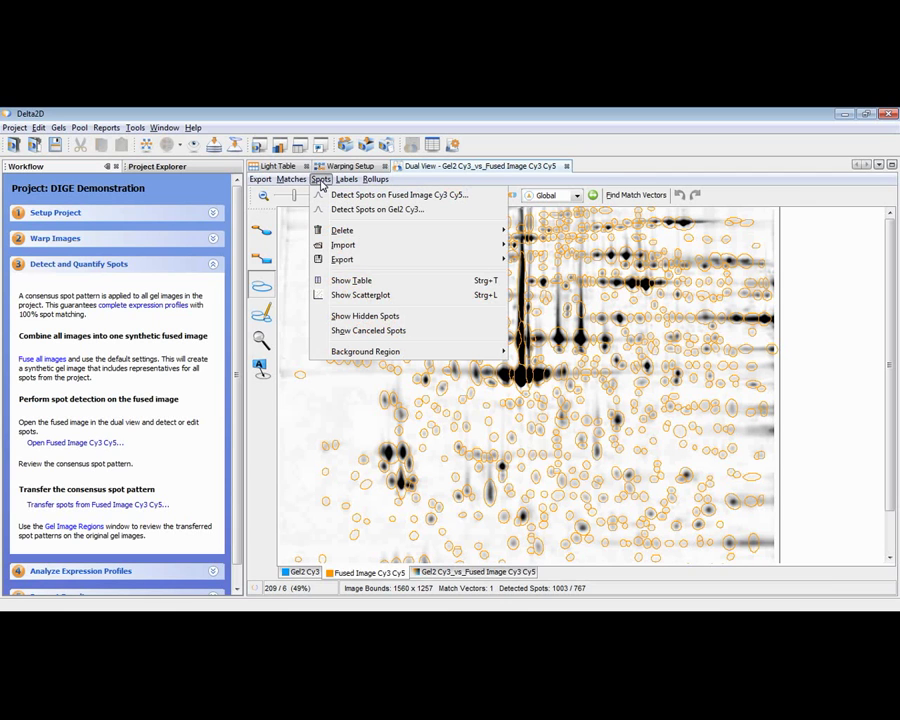
{"action": "left_click", "coordinate": [357, 332]}
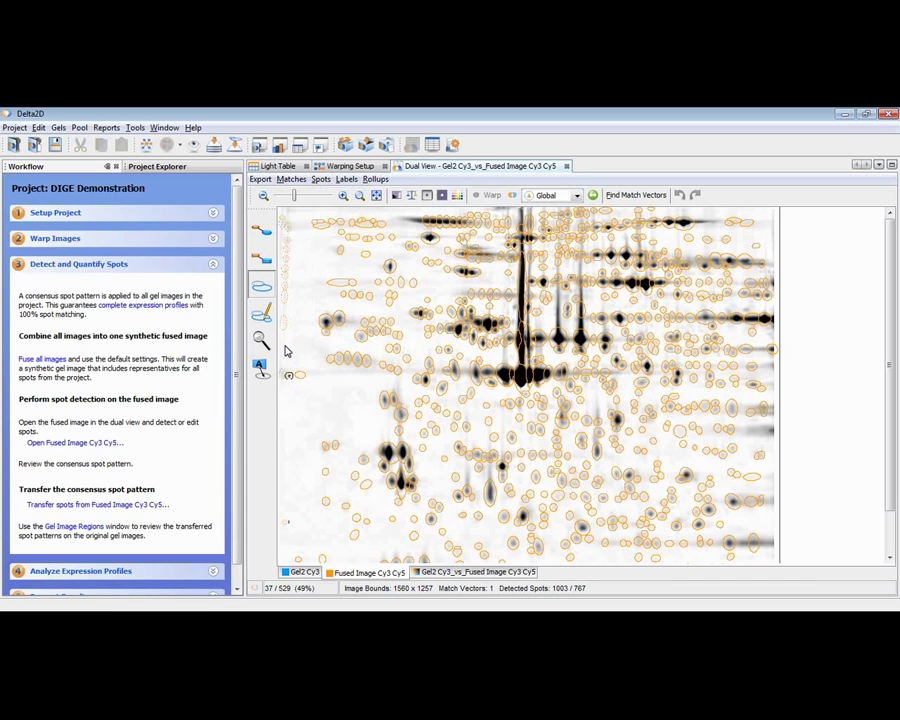
{"action": "right_click", "coordinate": [290, 381]}
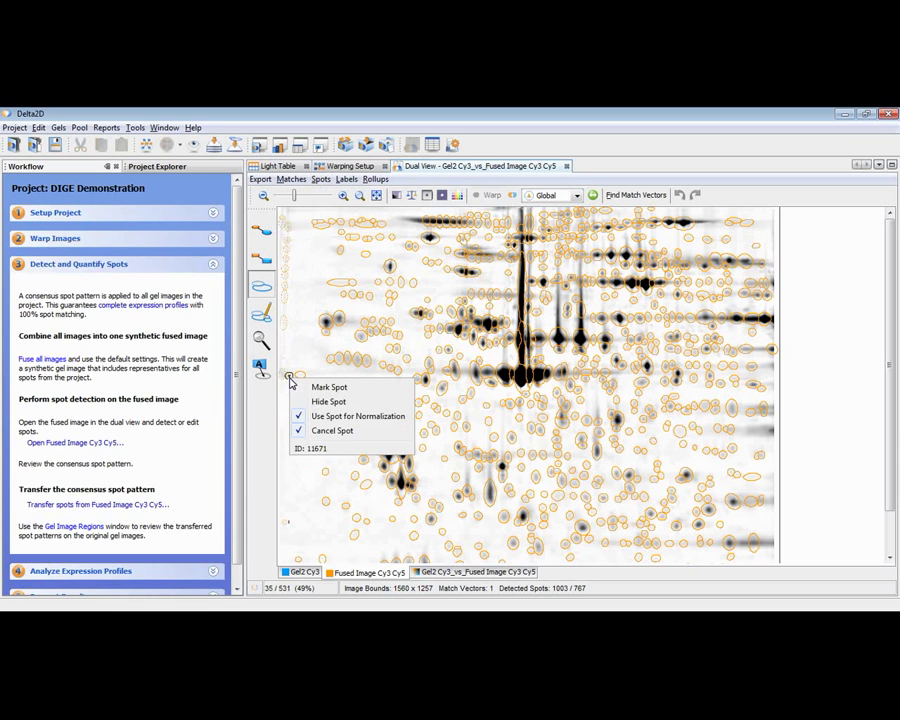
{"action": "left_click", "coordinate": [343, 431]}
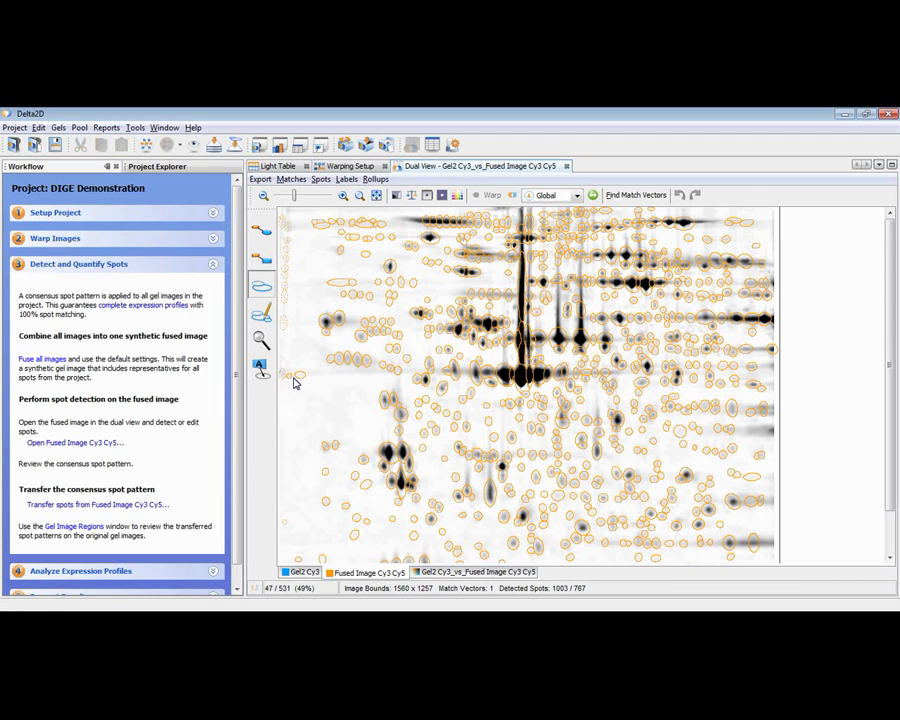
{"action": "left_click", "coordinate": [320, 179]}
{"action": "left_click", "coordinate": [352, 331]}
Repeat spot detection on Fused Image Cy3 Cy5 with the sensitivity set to 40%
{"action": "left_click", "coordinate": [489, 330]}
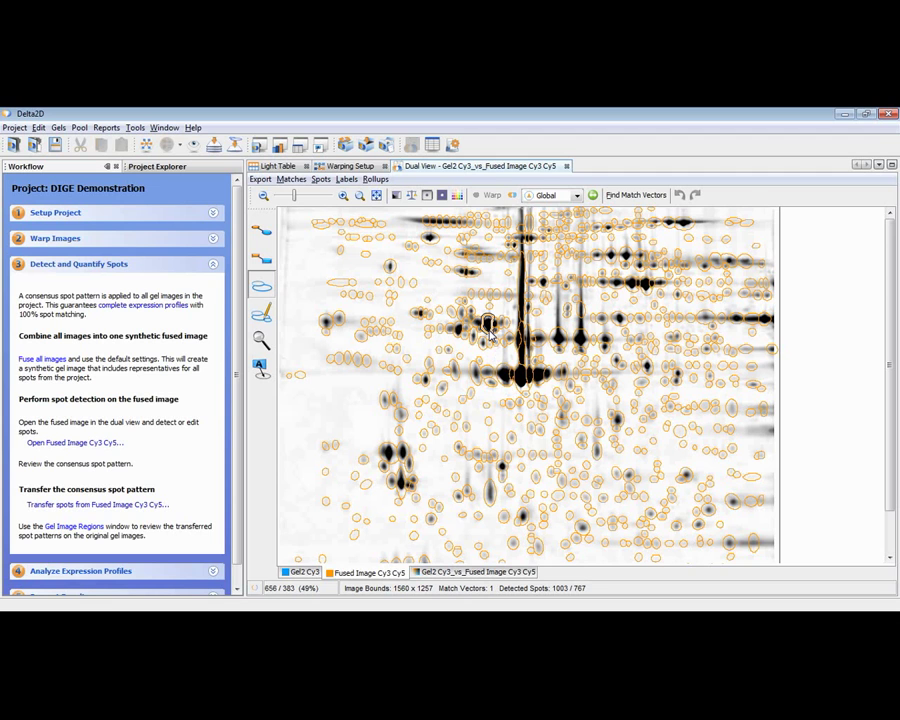
{"action": "left_click", "coordinate": [388, 456]}
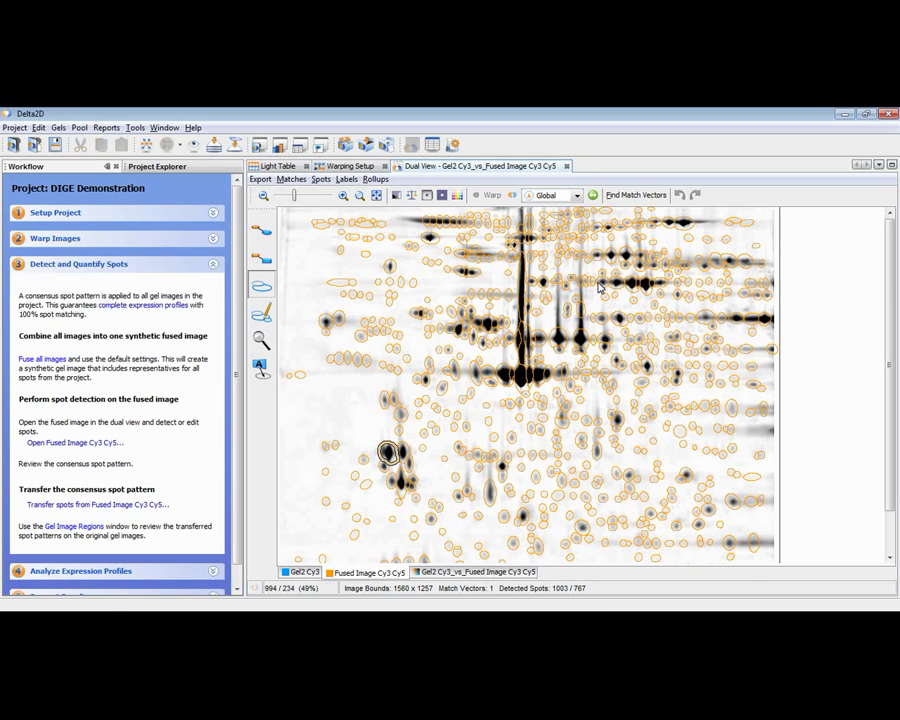
{"action": "left_click", "coordinate": [320, 180]}
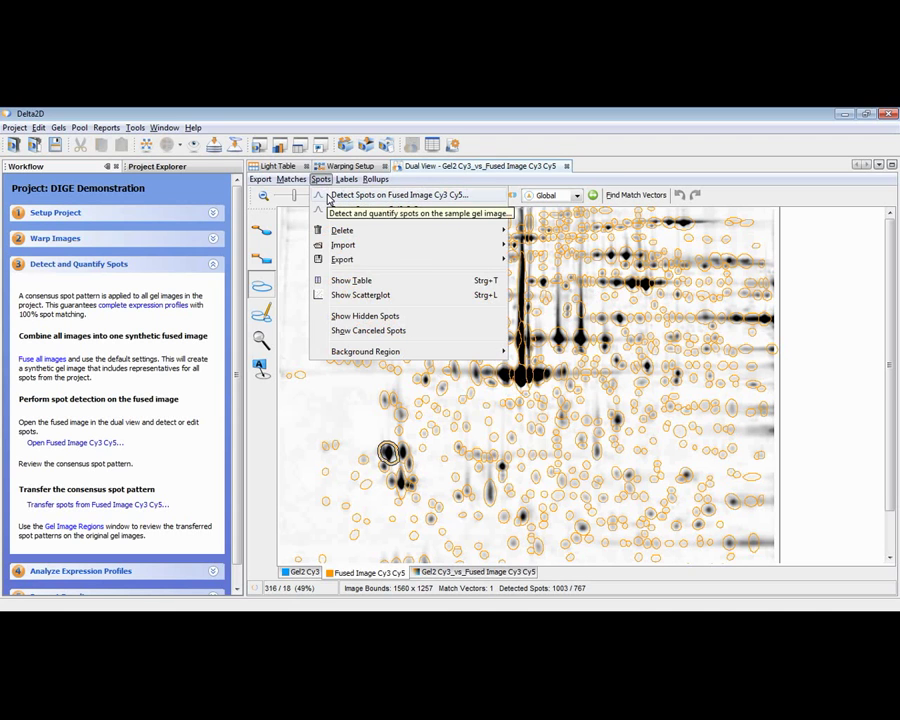
{"action": "left_click", "coordinate": [329, 197]}
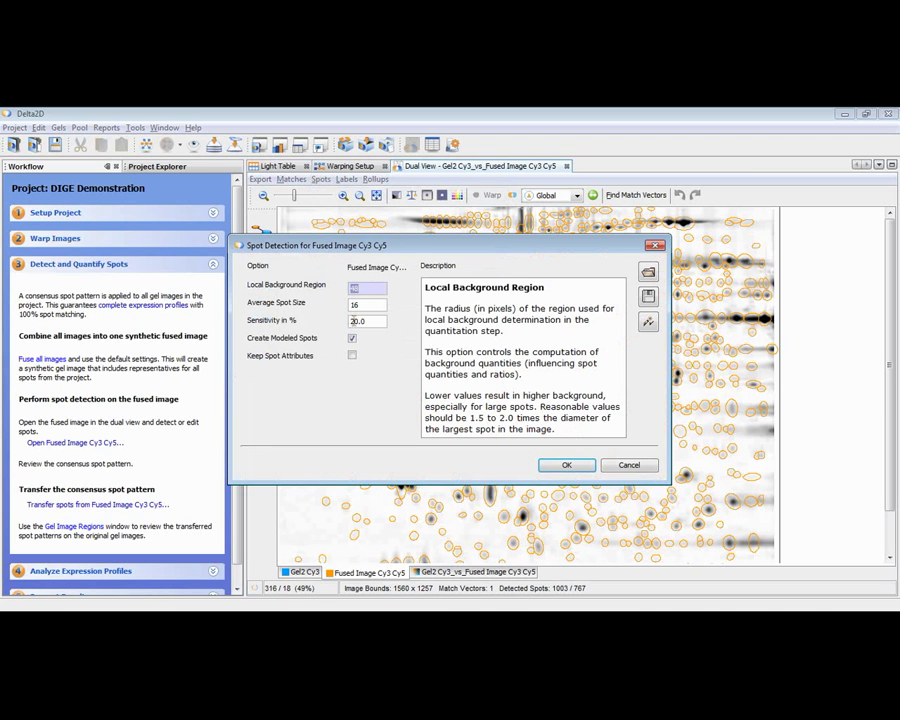
{"action": "left_click", "coordinate": [352, 321]}
{"action": "type", "text": "40"}
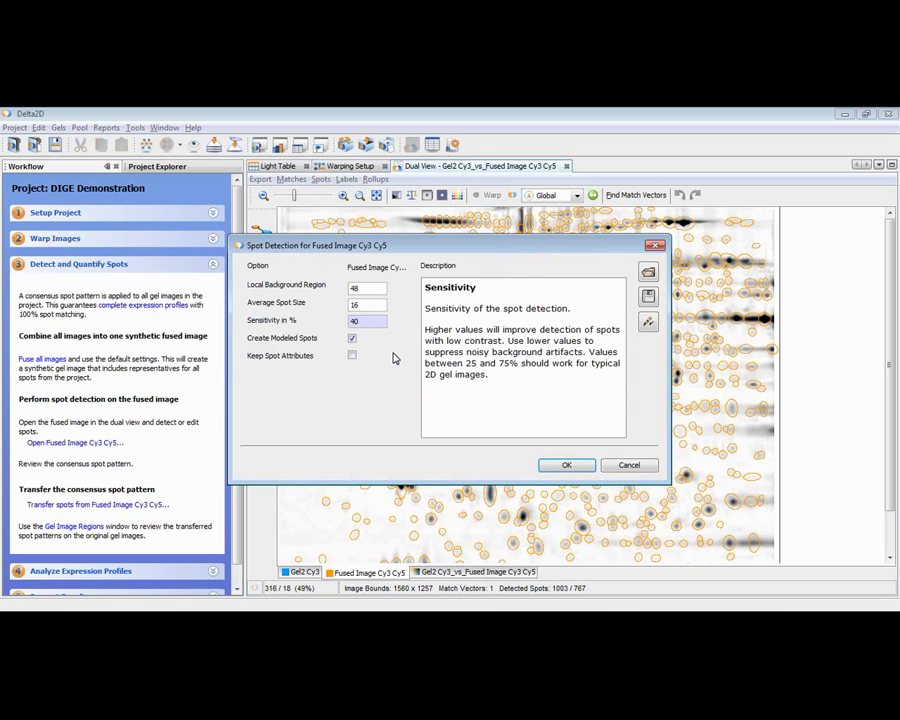
{"action": "key", "text": "Tab"}
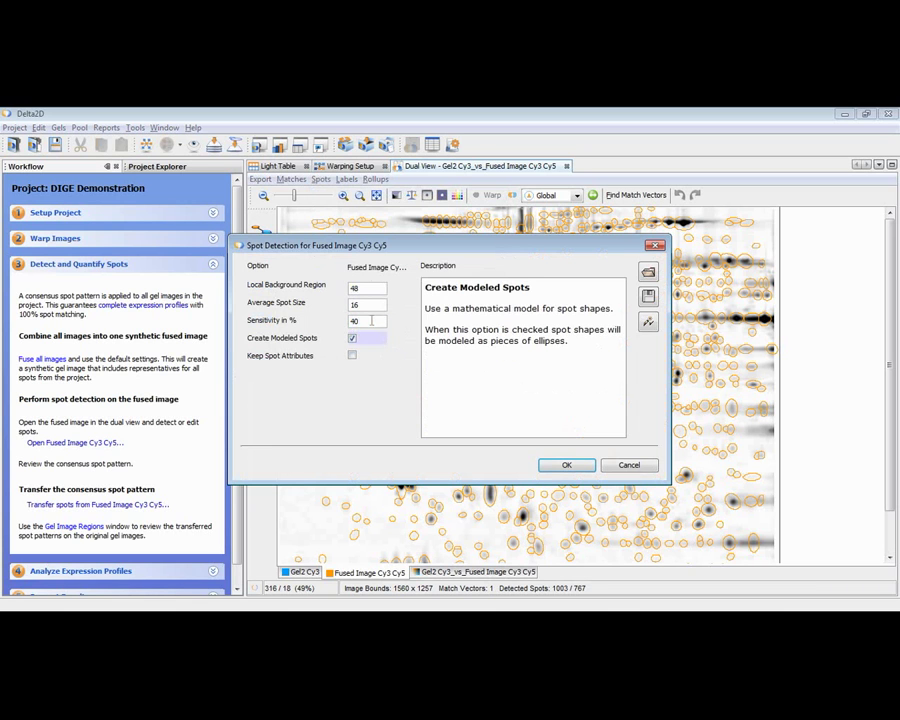
{"action": "left_click", "coordinate": [368, 321]}
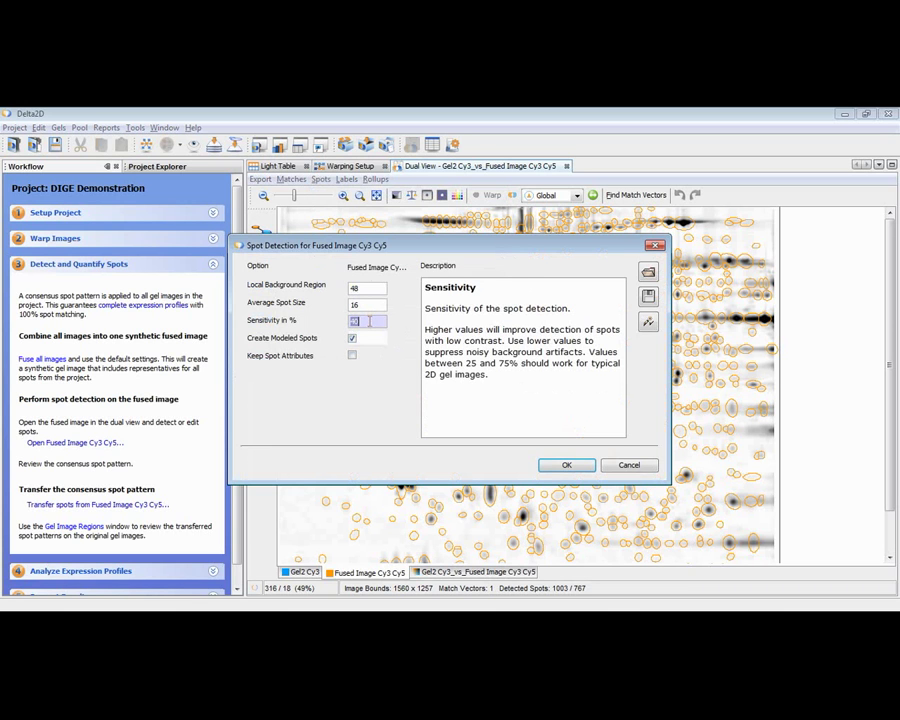
{"action": "left_click", "coordinate": [549, 468]}
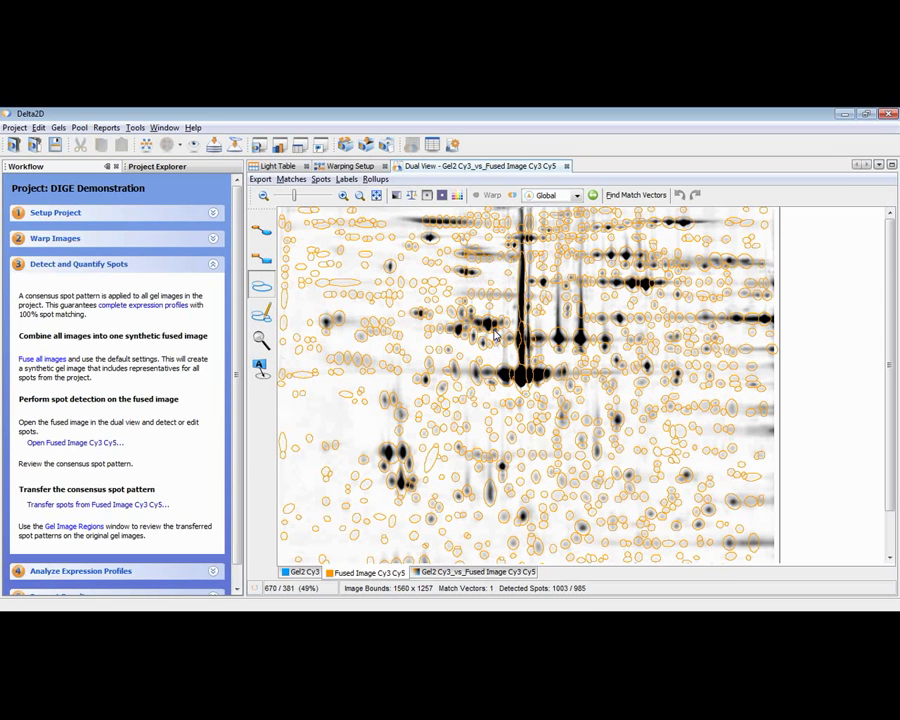
Darken the display of the fused image by raising its dark histogram limit, so that faint spots stand out
{"action": "left_click", "coordinate": [397, 197]}
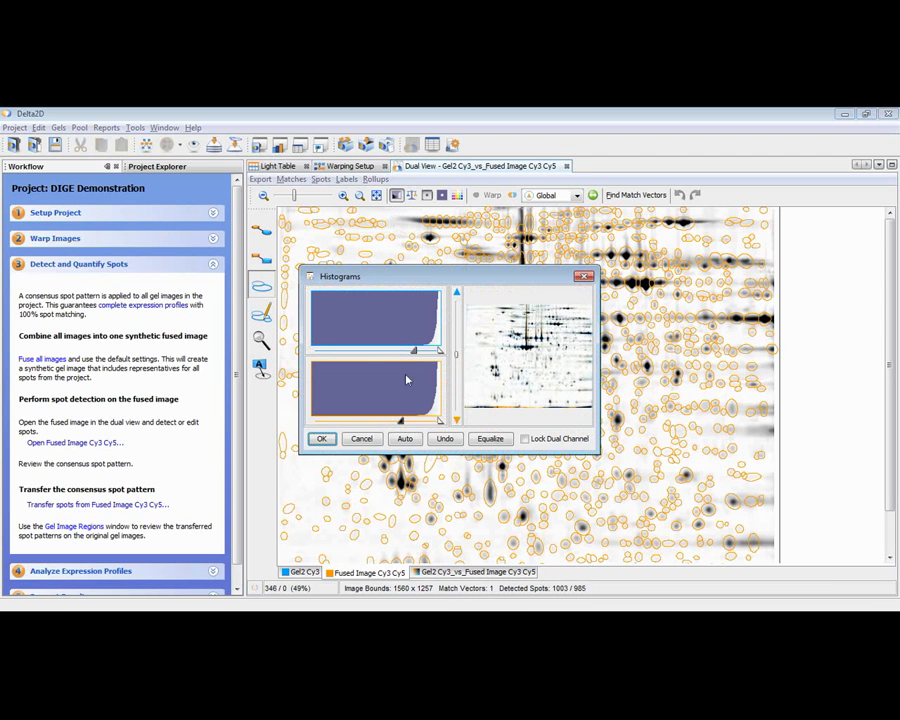
{"action": "left_click_drag", "start_coordinate": [400, 424], "coordinate": [419, 422]}
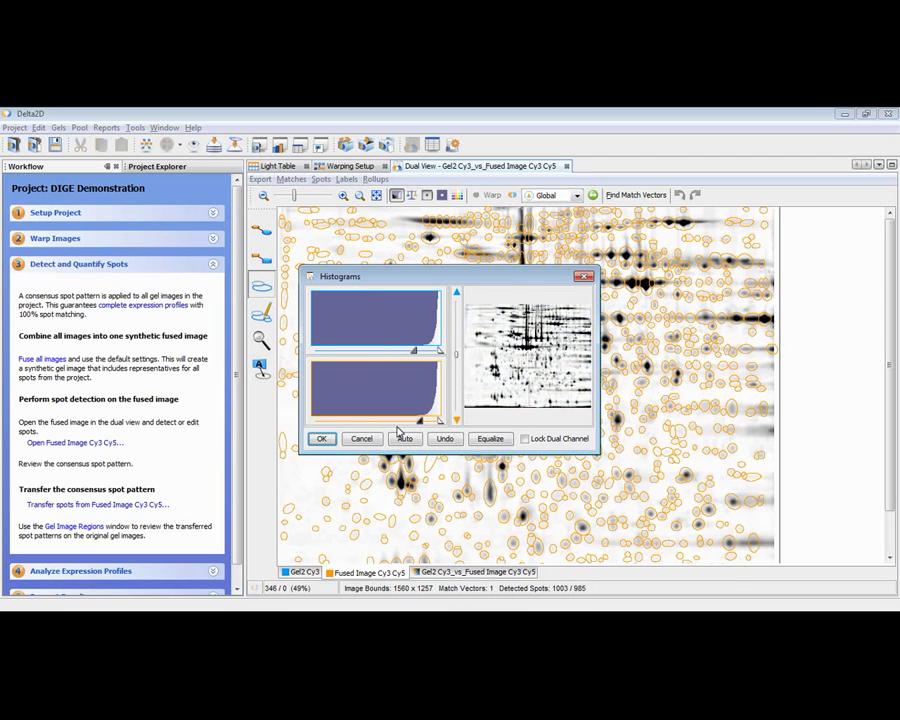
{"action": "left_click", "coordinate": [333, 439]}
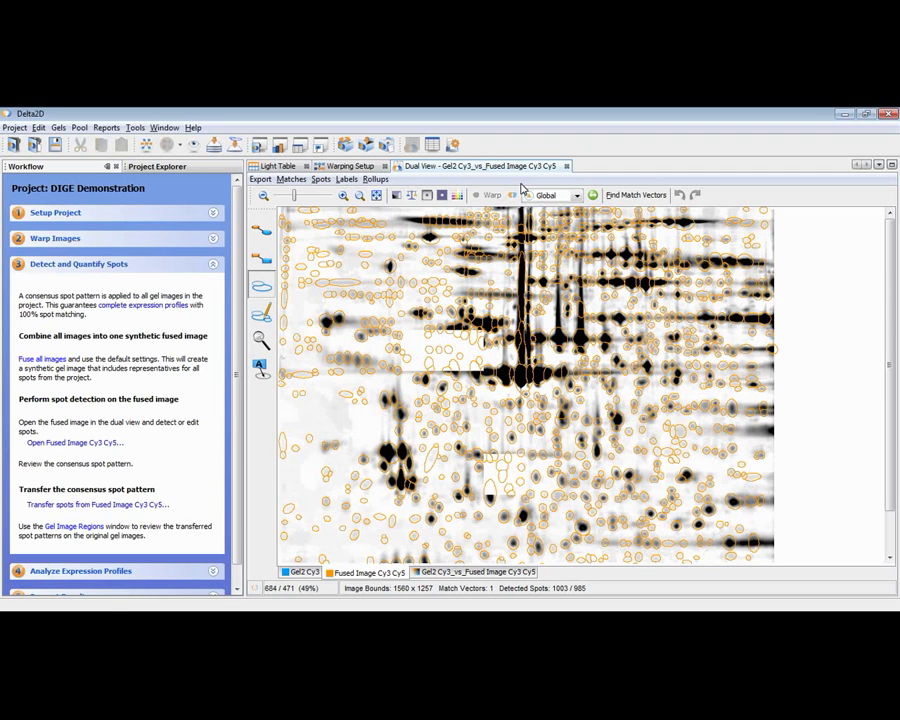
Examine the Modeled Spot Shape Extent setting in the program's spot options, and leave the options without changing it
{"action": "left_click", "coordinate": [453, 146]}
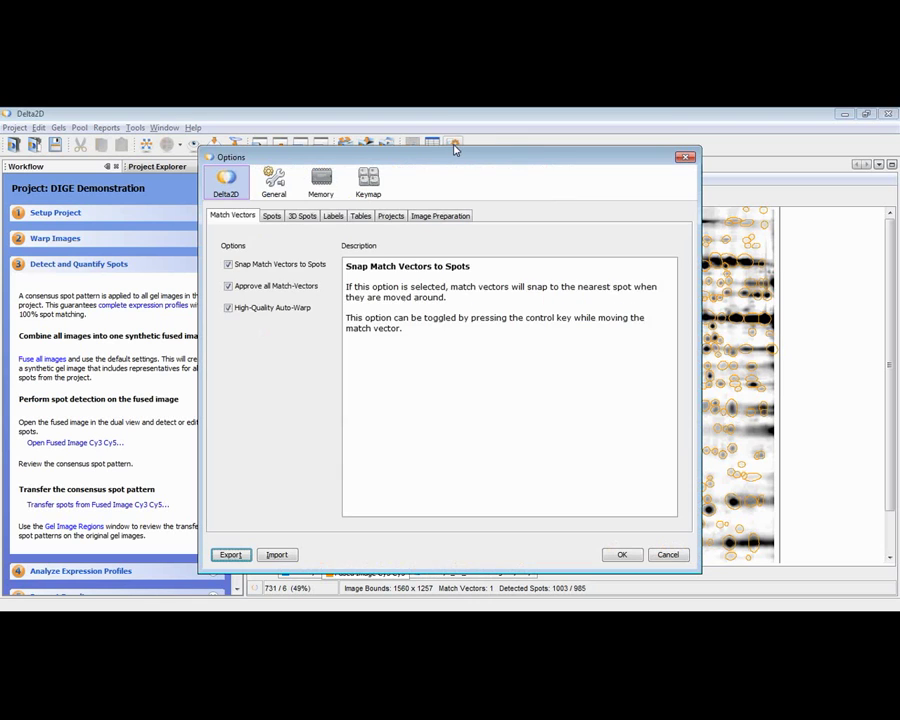
{"action": "left_click", "coordinate": [272, 217]}
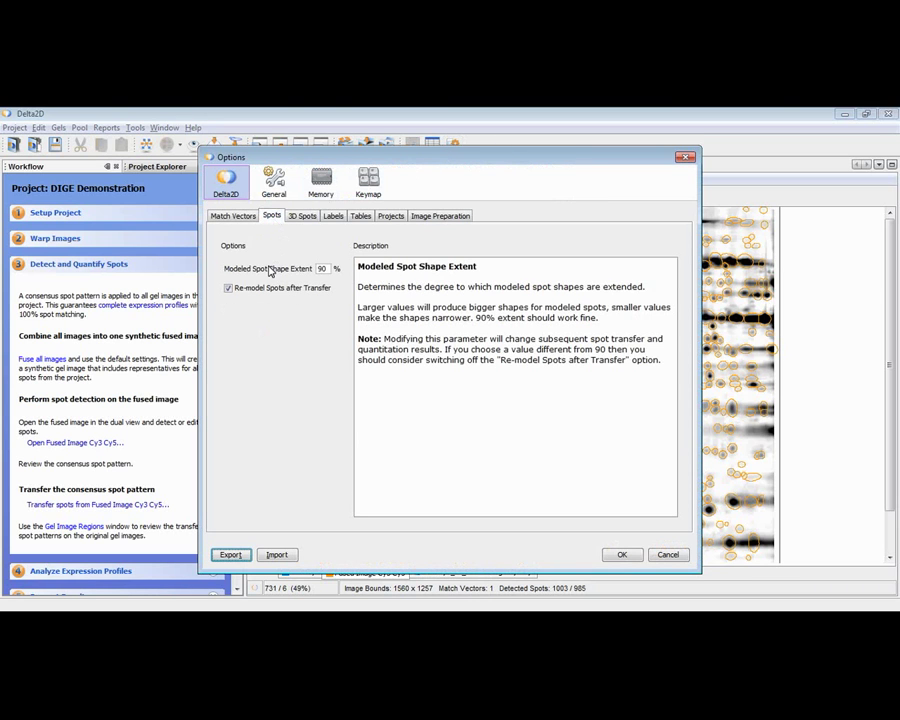
{"action": "left_click", "coordinate": [322, 268]}
{"action": "double_click", "coordinate": [320, 268]}
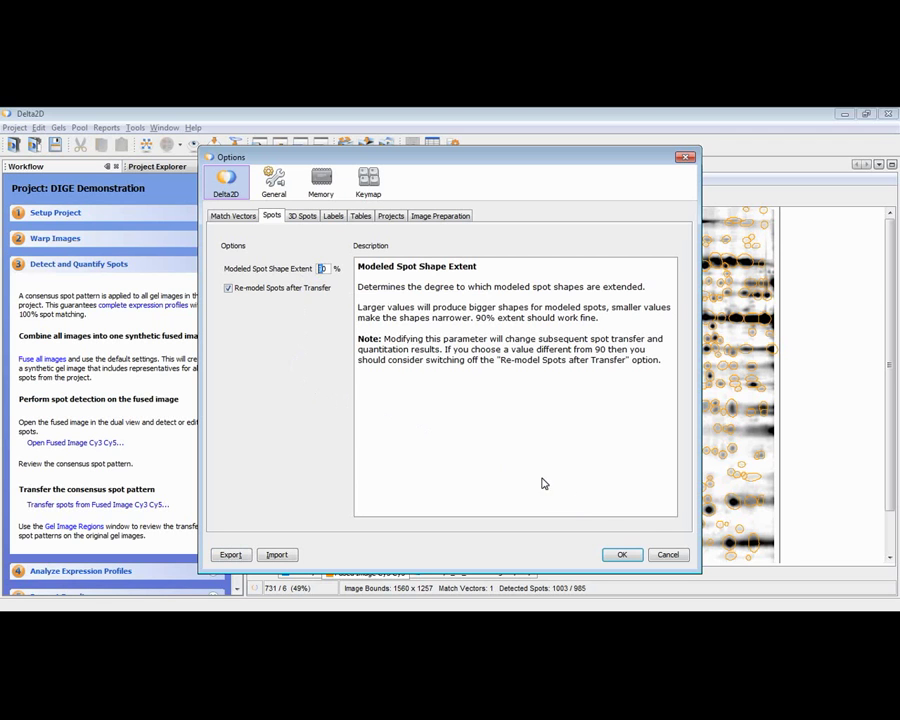
{"action": "left_click", "coordinate": [662, 556]}
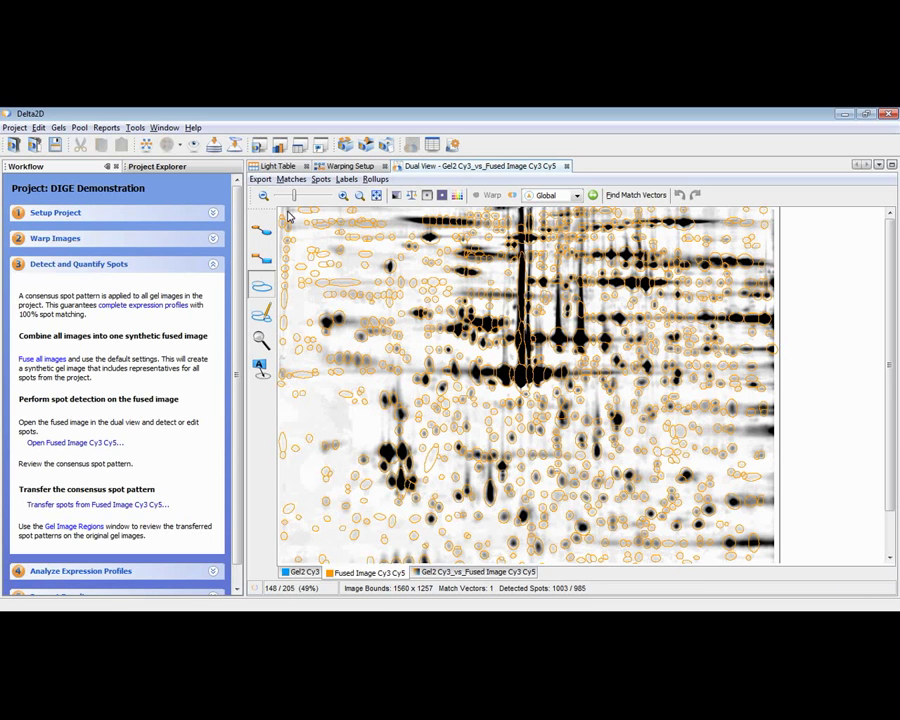
Select the false spots along the left edge of the fused gel and cancel them
{"action": "left_click_drag", "start_coordinate": [297, 214], "coordinate": [274, 548]}
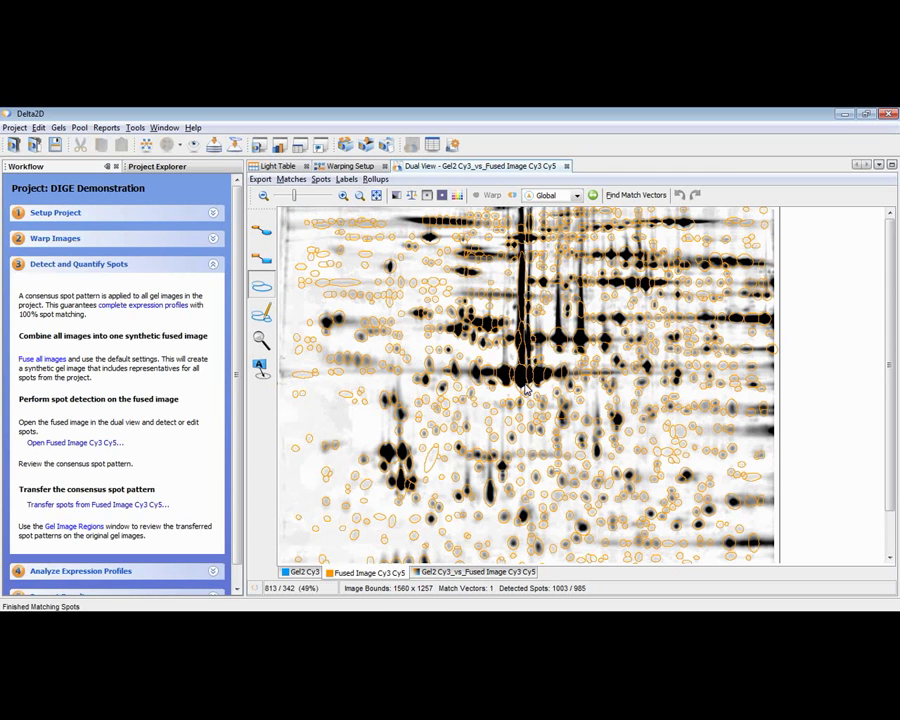
{"action": "scroll", "coordinate": [524, 395], "scroll_direction": "down", "scroll_amount": 1}
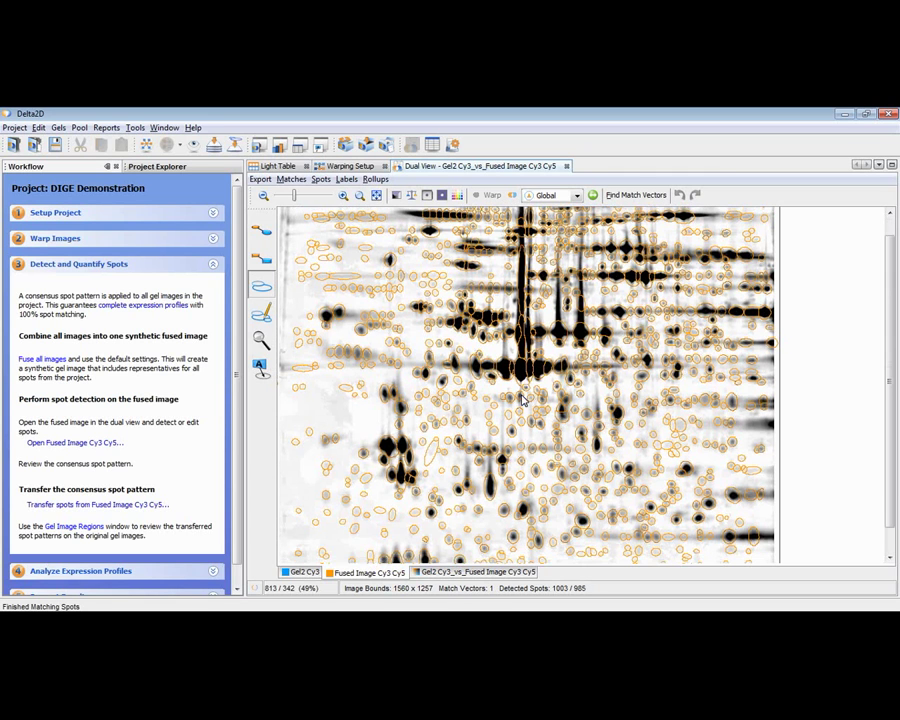
{"action": "scroll", "coordinate": [521, 399], "scroll_direction": "down", "scroll_amount": 3}
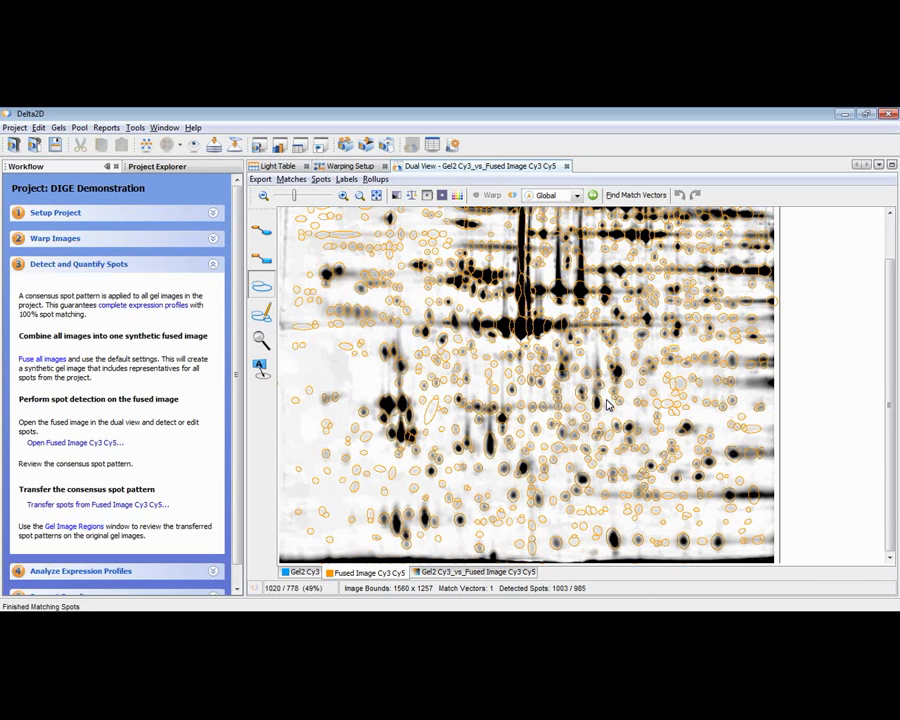
{"action": "scroll", "coordinate": [607, 404], "scroll_direction": "up", "scroll_amount": 1}
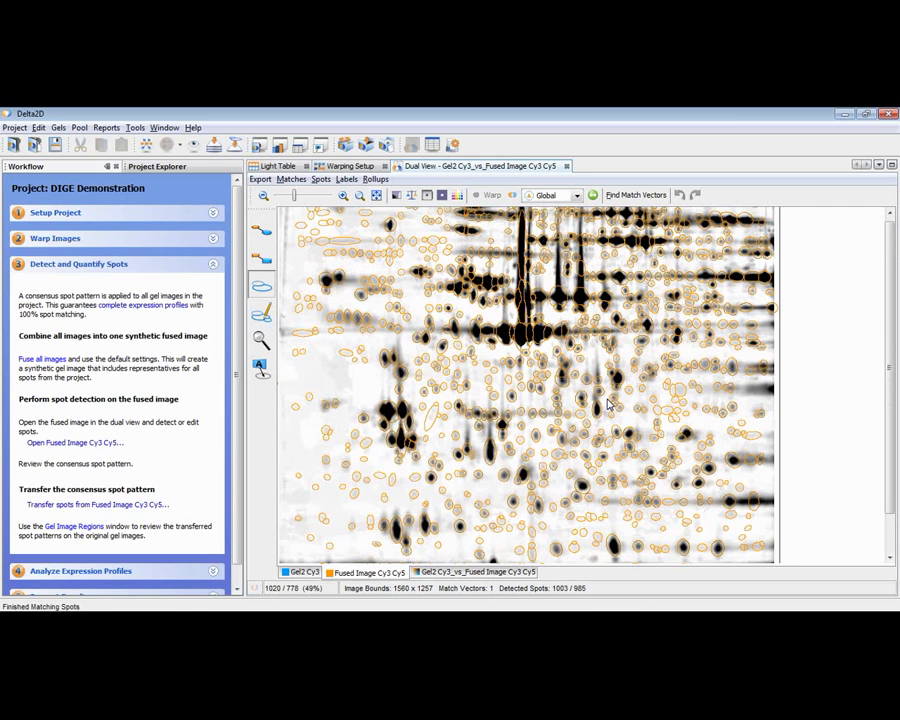
{"action": "scroll", "coordinate": [607, 404], "scroll_direction": "up", "scroll_amount": 3}
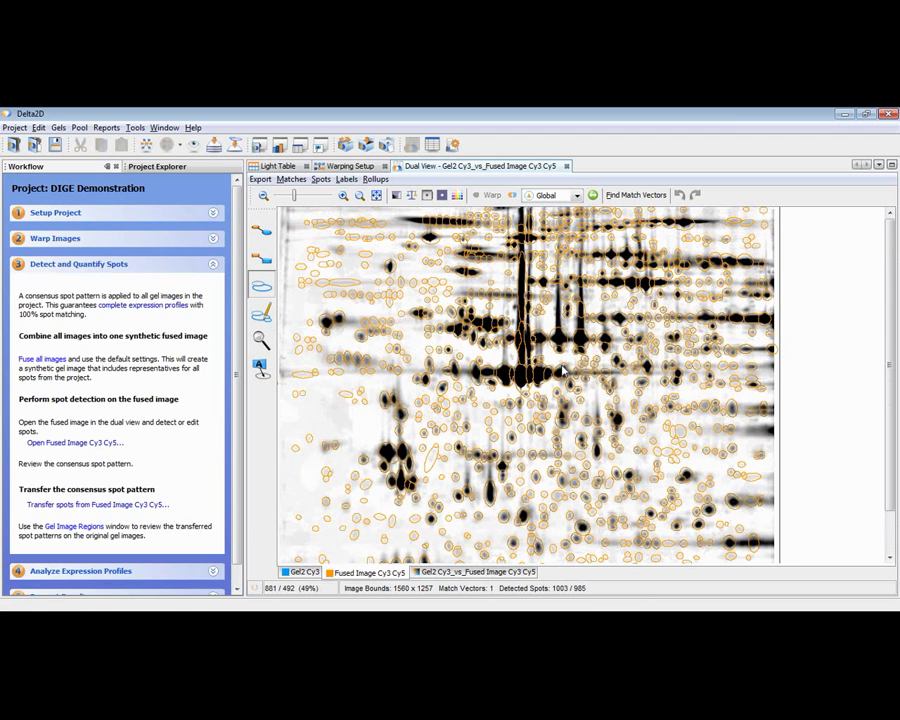
Open the quantitation table of Fused Image Cy3 Cy5 and sort its spots by quality Q in ascending order
{"action": "left_click", "coordinate": [180, 168]}
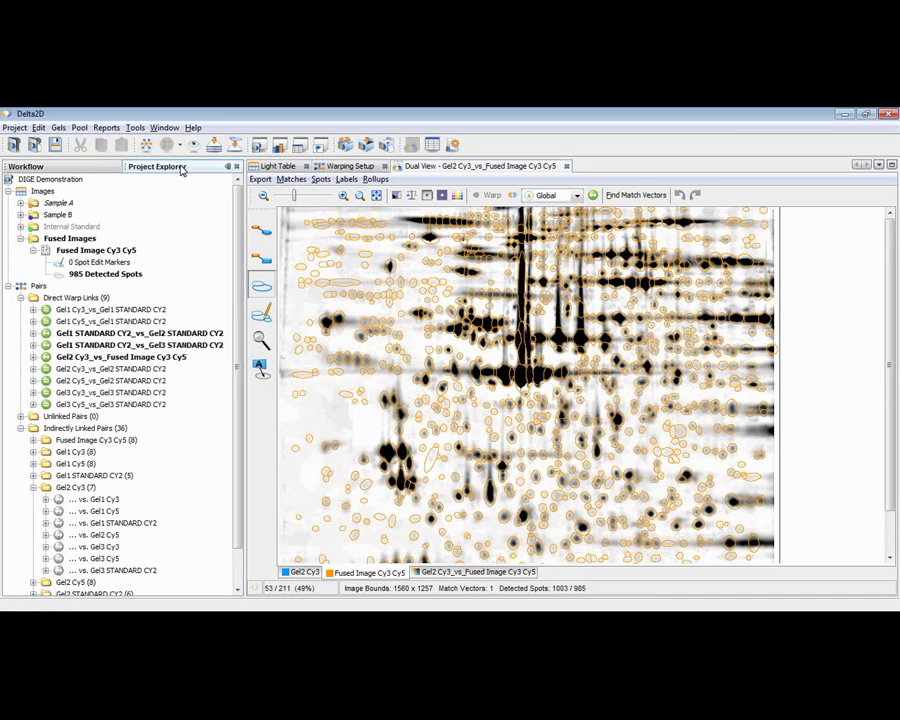
{"action": "left_click", "coordinate": [92, 252]}
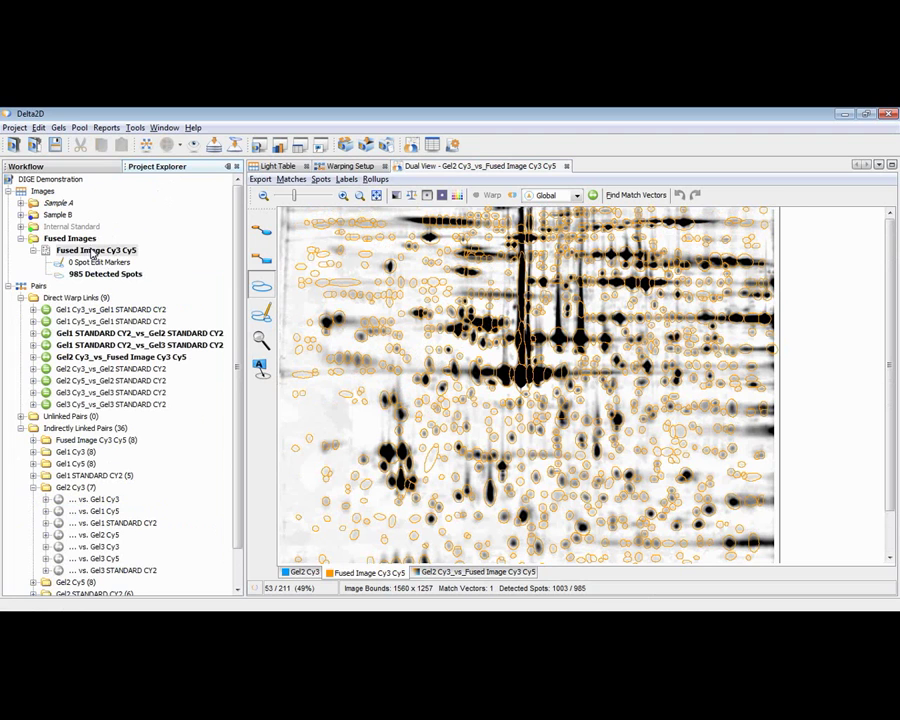
{"action": "left_click", "coordinate": [432, 146]}
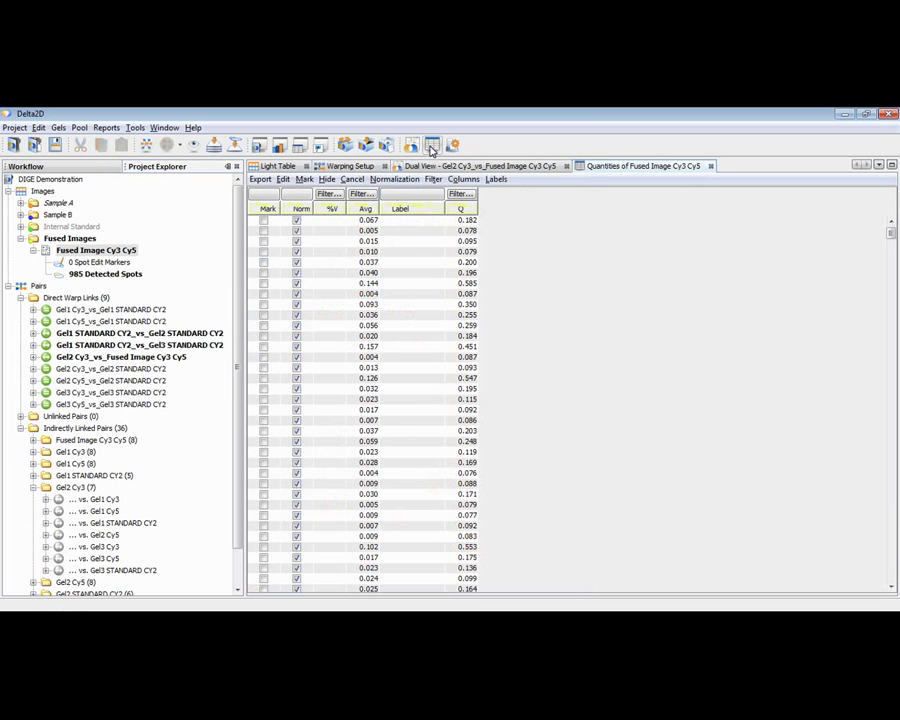
{"action": "left_click", "coordinate": [464, 209]}
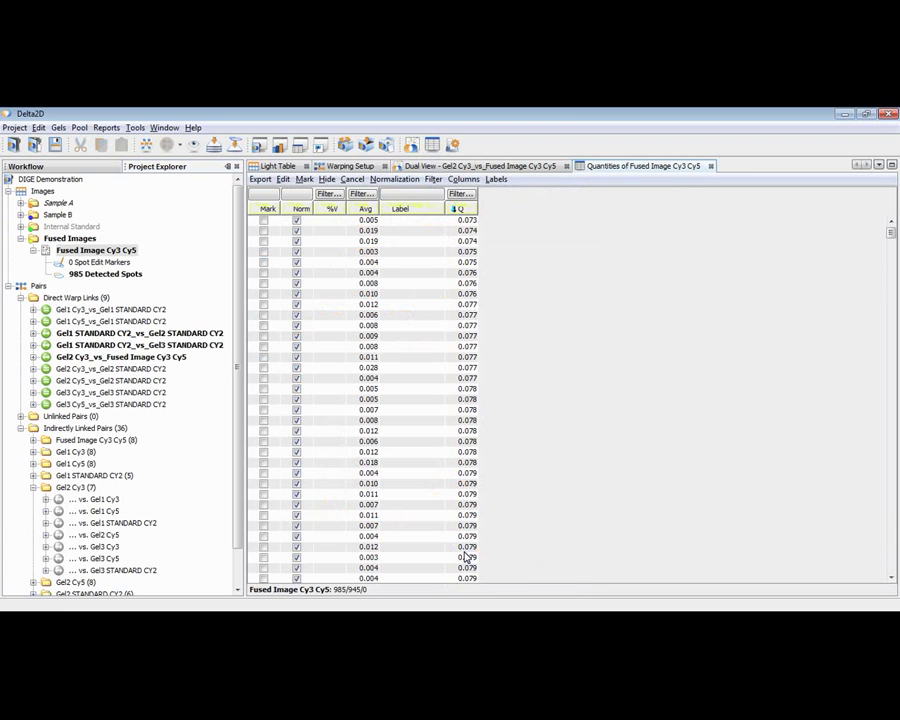
Dock the widened quantities table beside the dual view and open the Gel Image Regions window
{"action": "left_click_drag", "start_coordinate": [613, 167], "coordinate": [286, 331]}
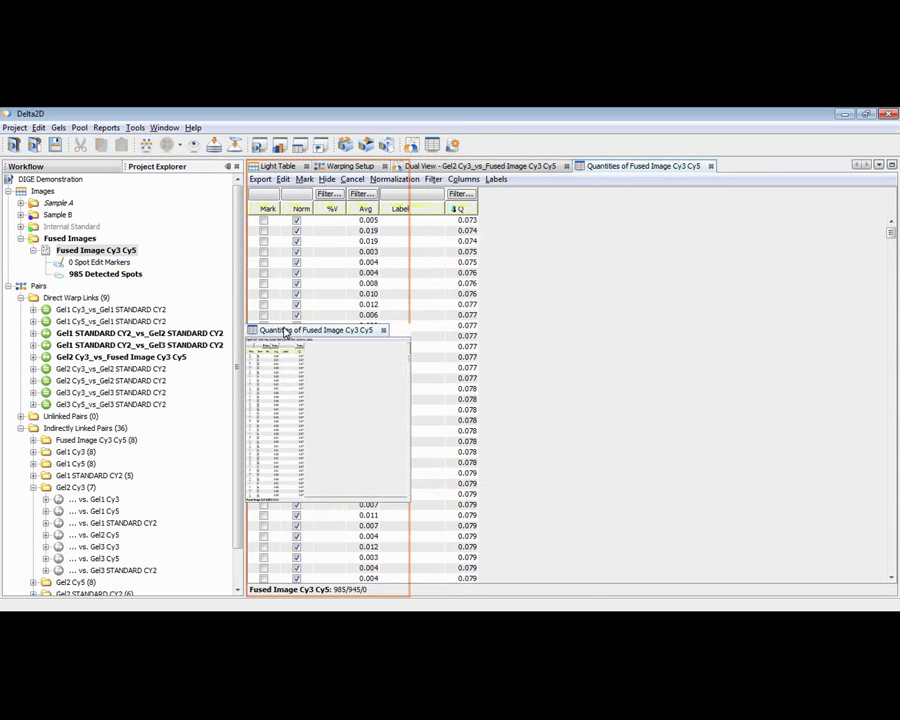
{"action": "left_click_drag", "start_coordinate": [286, 331], "coordinate": [287, 331]}
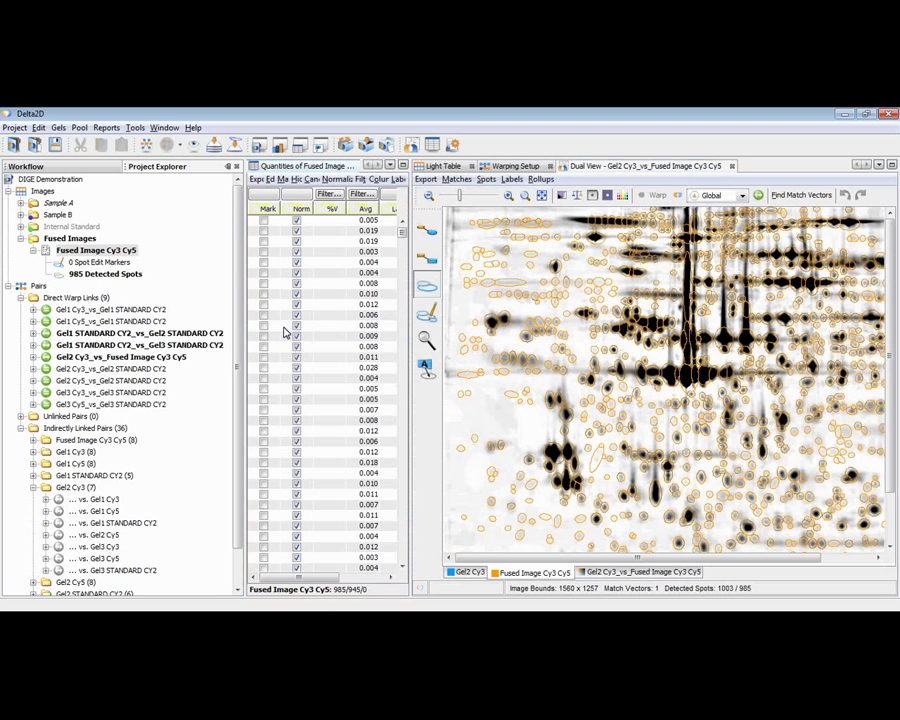
{"action": "left_click_drag", "start_coordinate": [411, 262], "coordinate": [481, 260]}
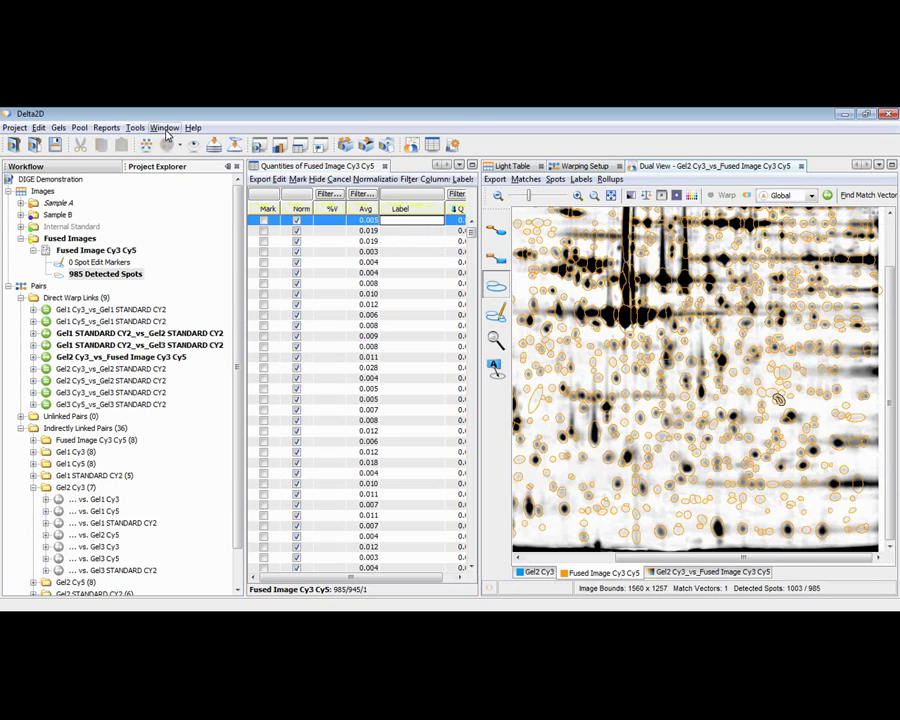
{"action": "left_click", "coordinate": [164, 128]}
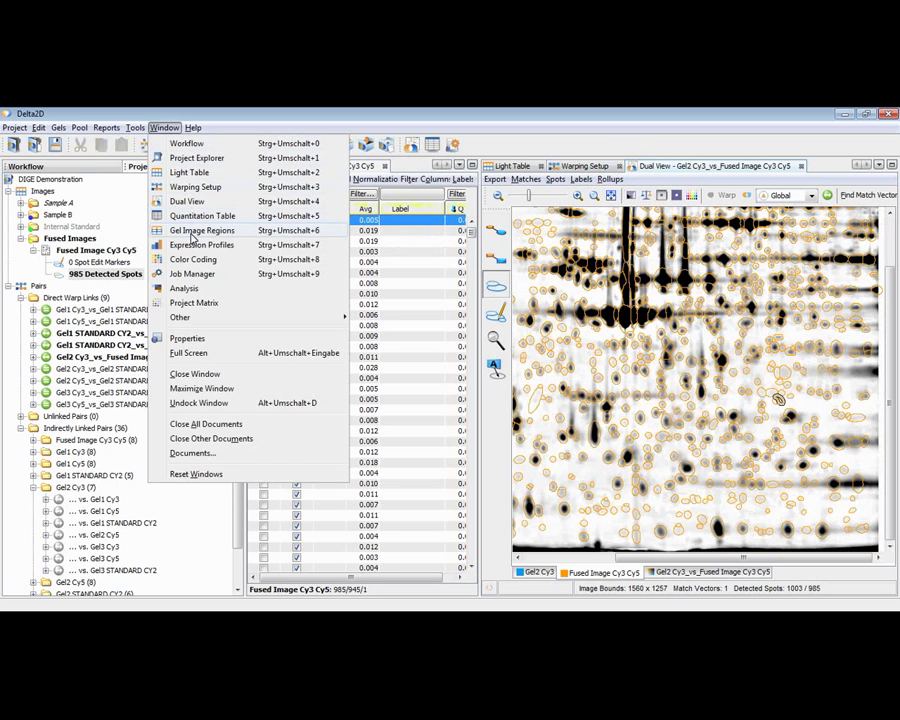
{"action": "left_click", "coordinate": [192, 234]}
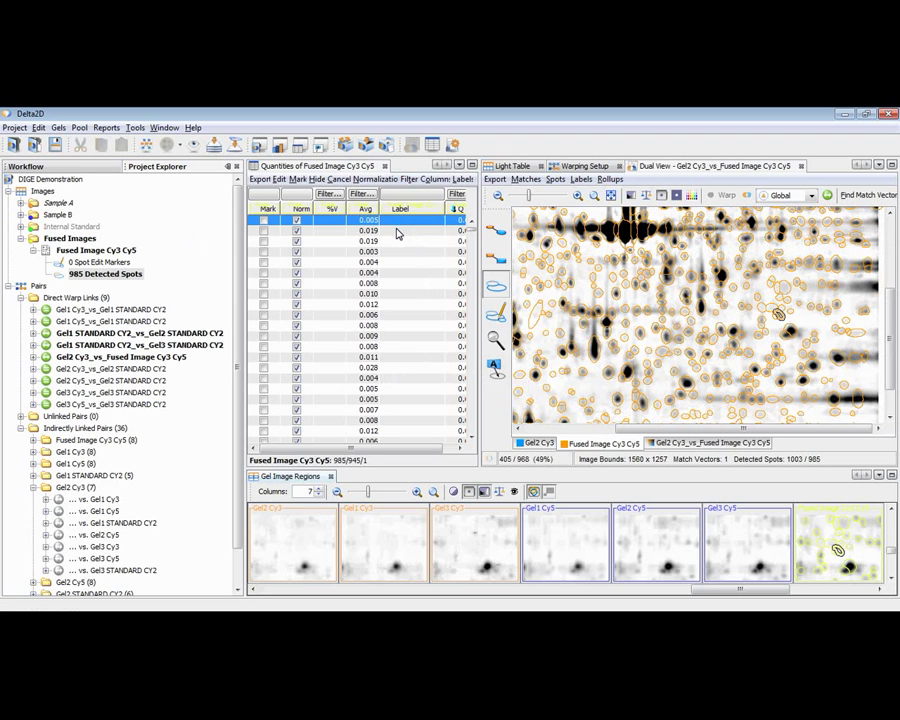
Step through the lowest-quality spots in the quantities table one by one, checking each in the dual view and gel image regions
{"action": "left_click", "coordinate": [406, 231]}
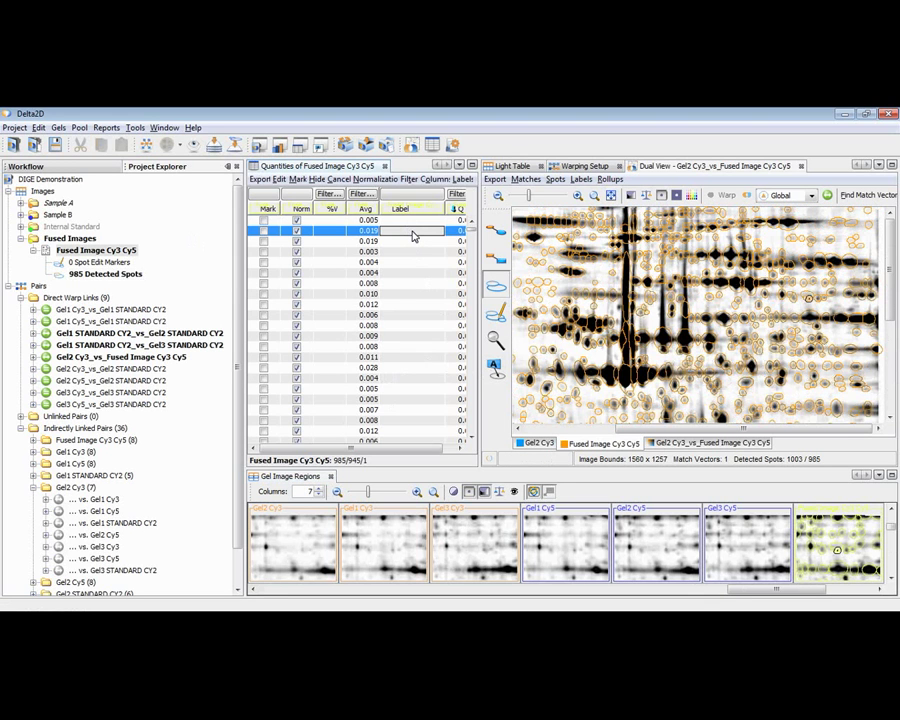
{"action": "left_click", "coordinate": [413, 238]}
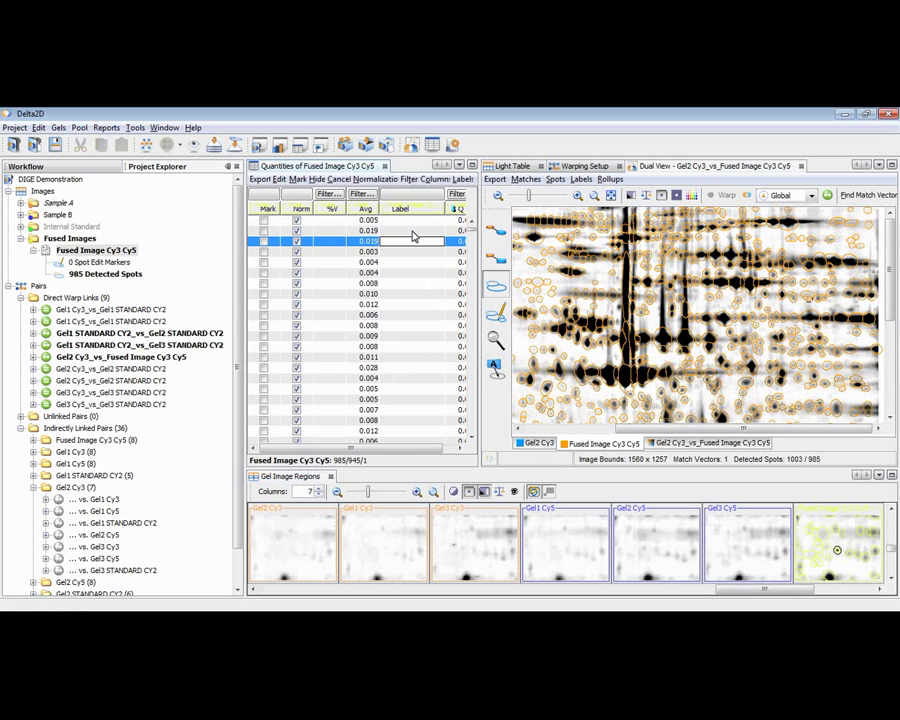
{"action": "key", "text": "Down"}
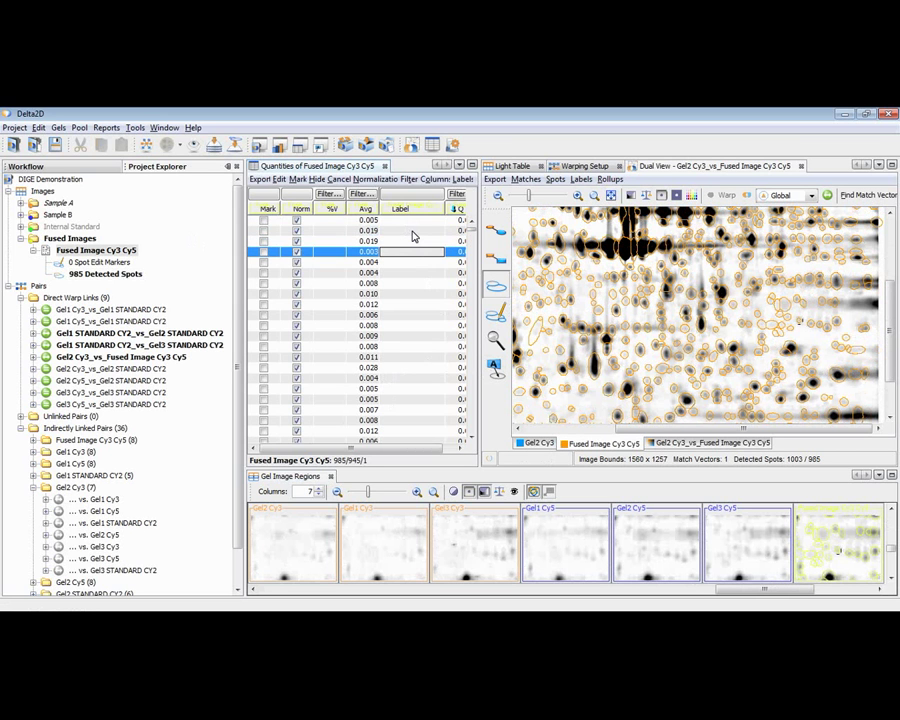
{"action": "key", "text": "Down"}
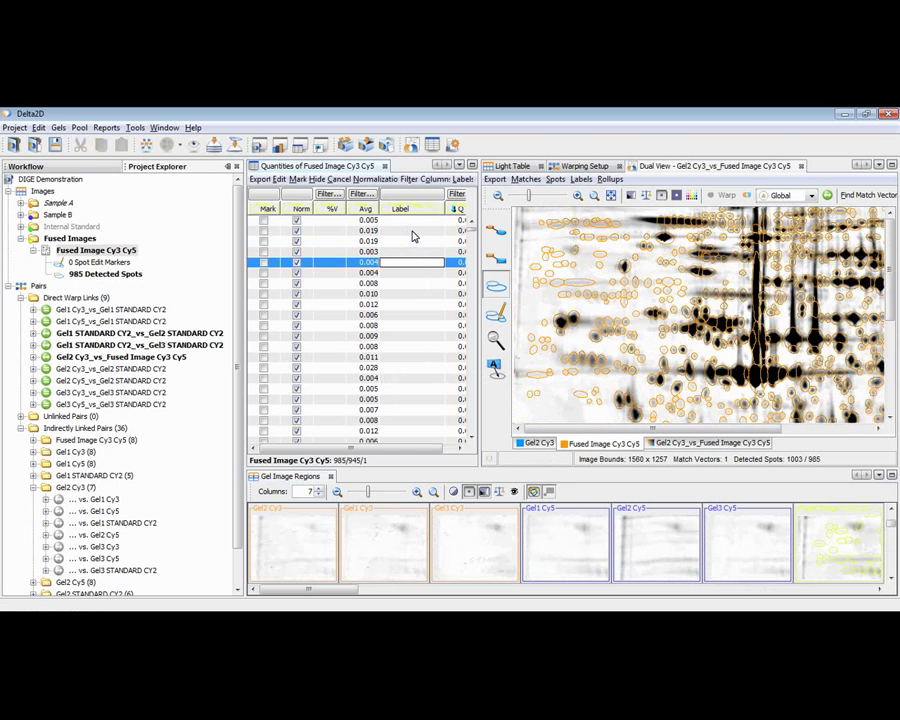
{"action": "key", "text": "Down"}
{"action": "key", "text": "Down"}
{"action": "key", "text": "Down"}
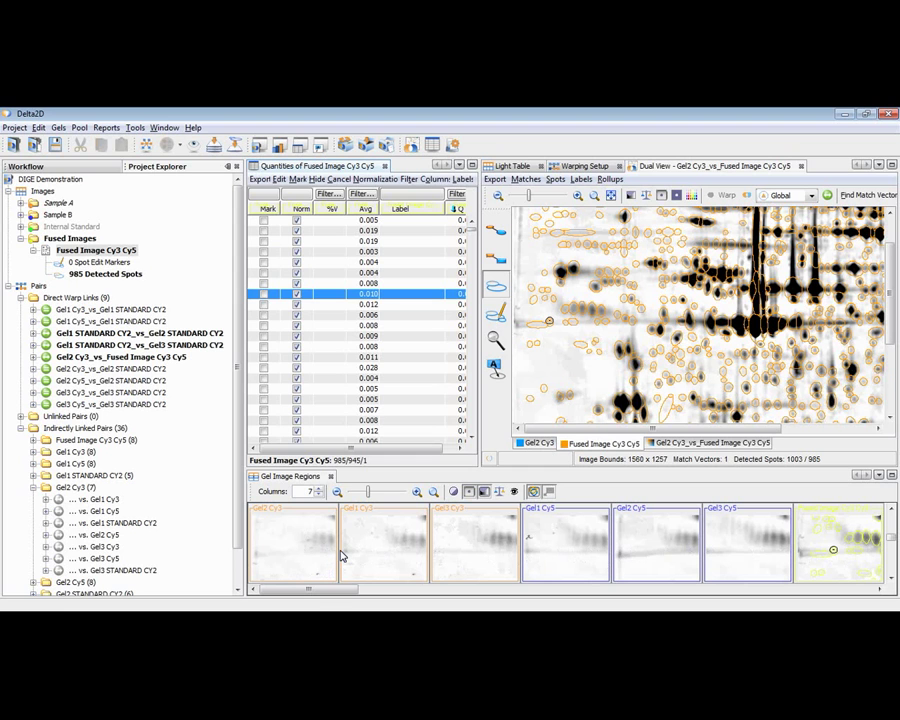
{"action": "left_click", "coordinate": [375, 305]}
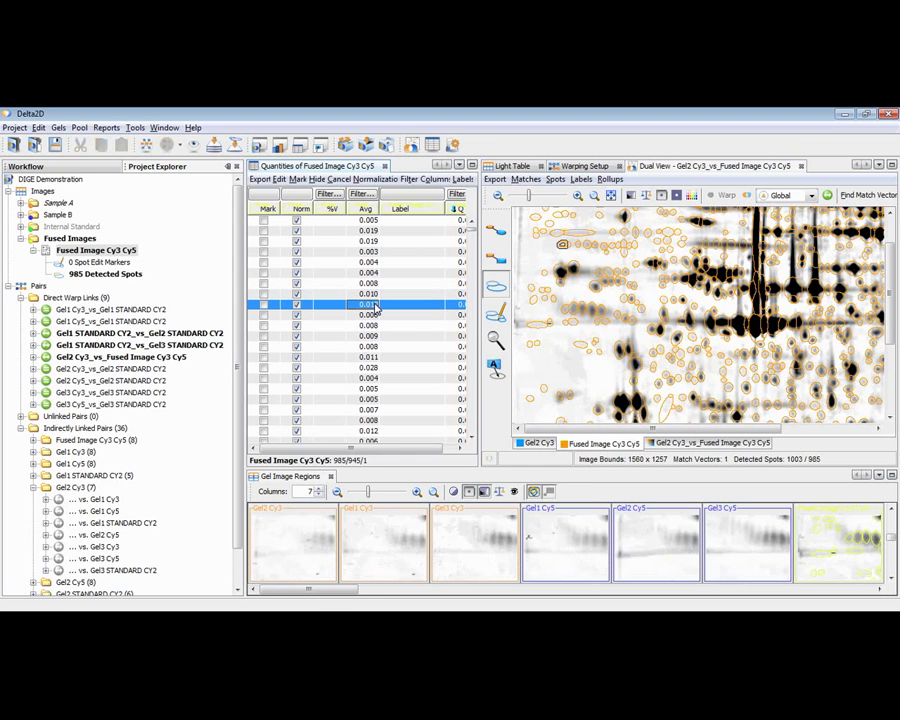
{"action": "key", "text": "Down"}
{"action": "key", "text": "Down"}
{"action": "key", "text": "Down"}
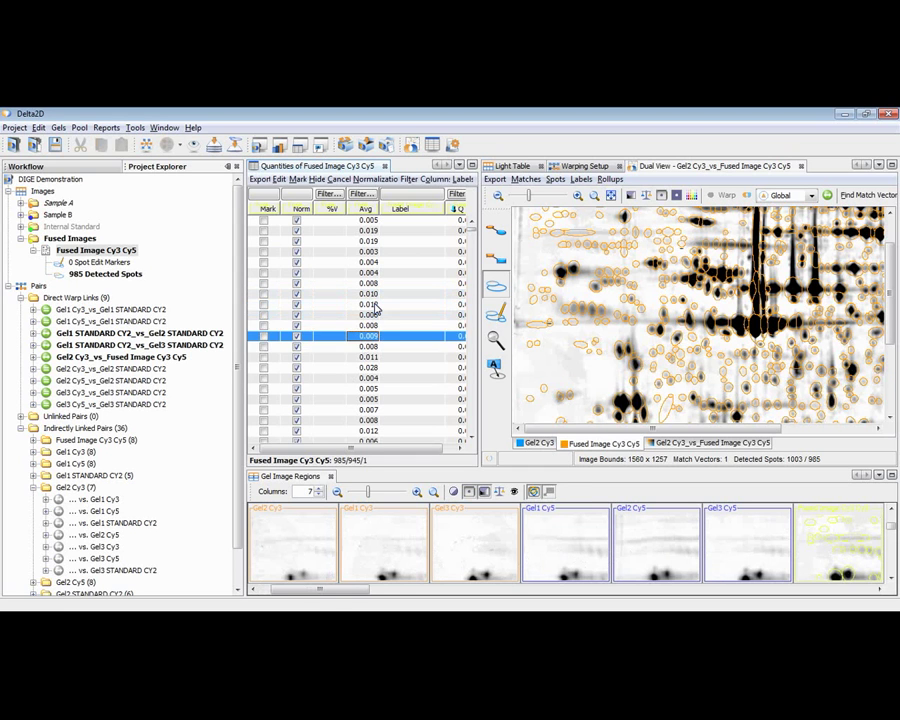
{"action": "key", "text": "Down"}
{"action": "key", "text": "Down"}
{"action": "key", "text": "Down"}
{"action": "key", "text": "Down"}
{"action": "key", "text": "Down"}
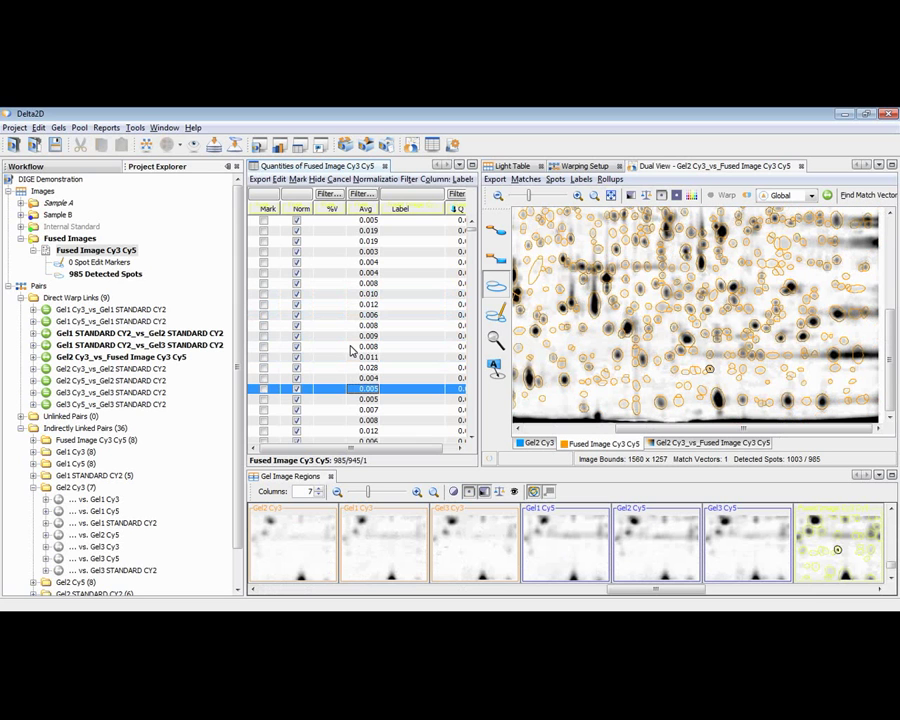
Sample spots of gradually higher quality further down the quantities table to judge where real spots begin
{"action": "left_click", "coordinate": [472, 402]}
{"action": "left_click", "coordinate": [472, 402]}
{"action": "left_click", "coordinate": [472, 402]}
{"action": "left_click", "coordinate": [472, 402]}
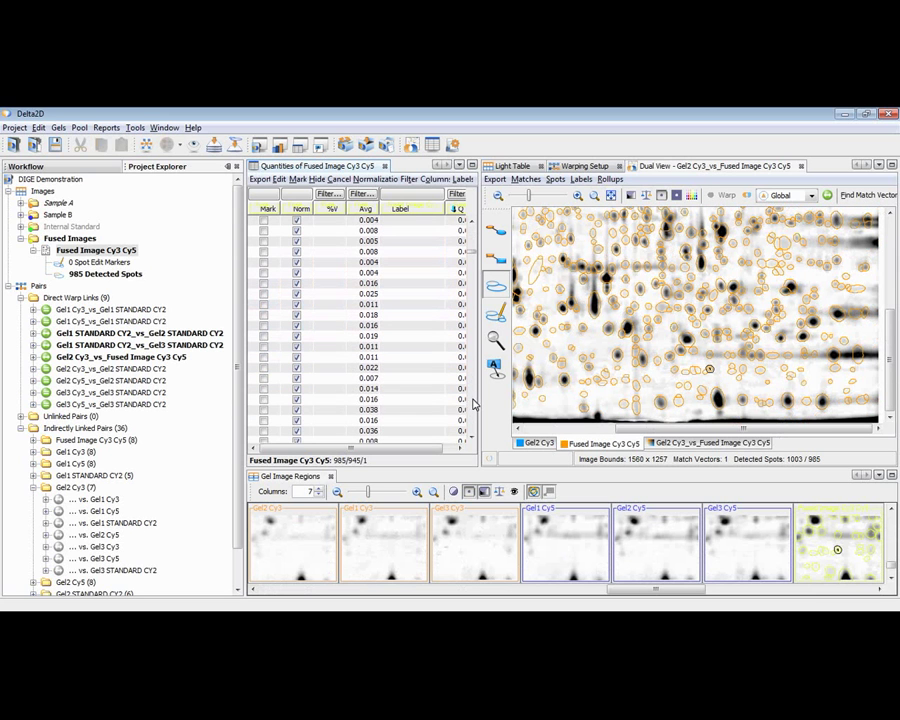
{"action": "left_click", "coordinate": [430, 399]}
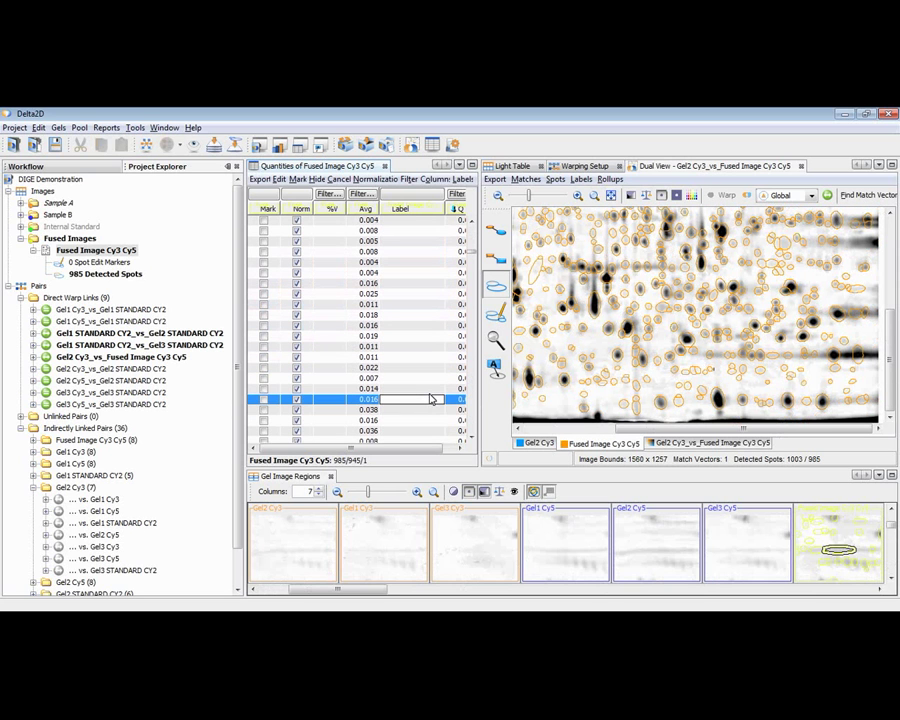
{"action": "left_click", "coordinate": [446, 430]}
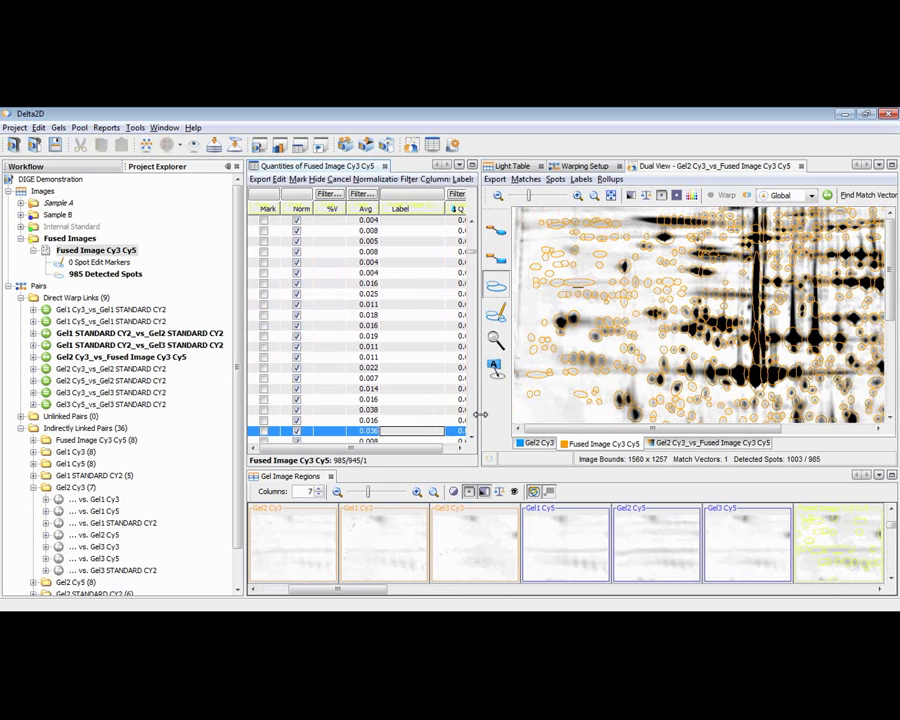
{"action": "scroll", "coordinate": [430, 425], "scroll_direction": "down", "scroll_amount": 7}
{"action": "left_click", "coordinate": [410, 423]}
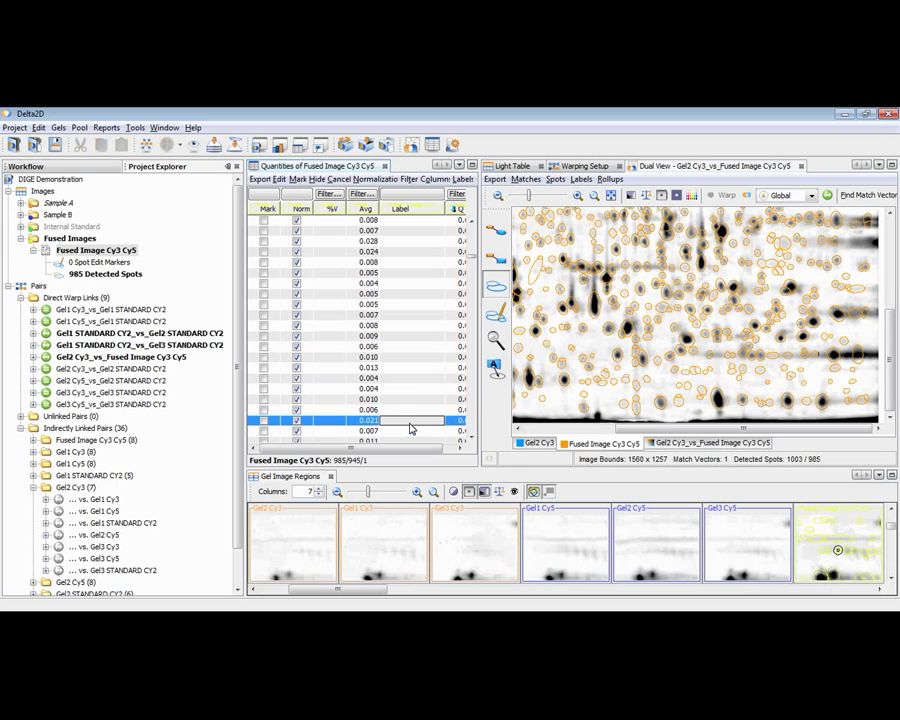
{"action": "scroll", "coordinate": [390, 415], "scroll_direction": "down", "scroll_amount": 3}
{"action": "left_click", "coordinate": [389, 414]}
{"action": "scroll", "coordinate": [472, 430], "scroll_direction": "down", "scroll_amount": 3}
{"action": "scroll", "coordinate": [472, 430], "scroll_direction": "down", "scroll_amount": 3}
{"action": "left_click", "coordinate": [404, 422]}
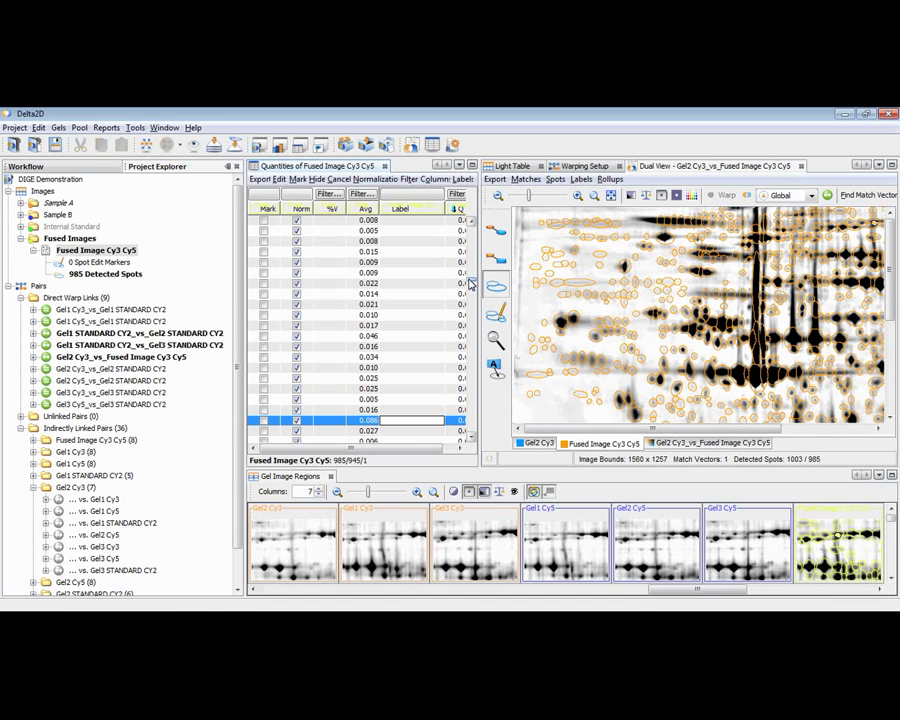
Select the 251 lowest-quality spots in the quantities table of the fused image and cancel them
{"action": "left_click", "coordinate": [461, 209]}
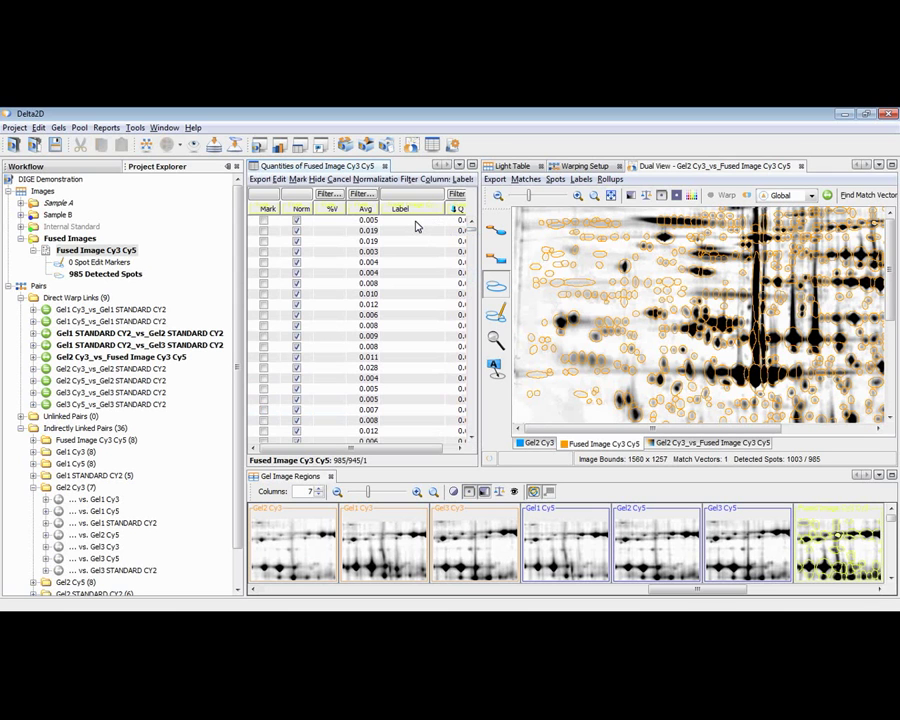
{"action": "key", "text": "ctrl+a"}
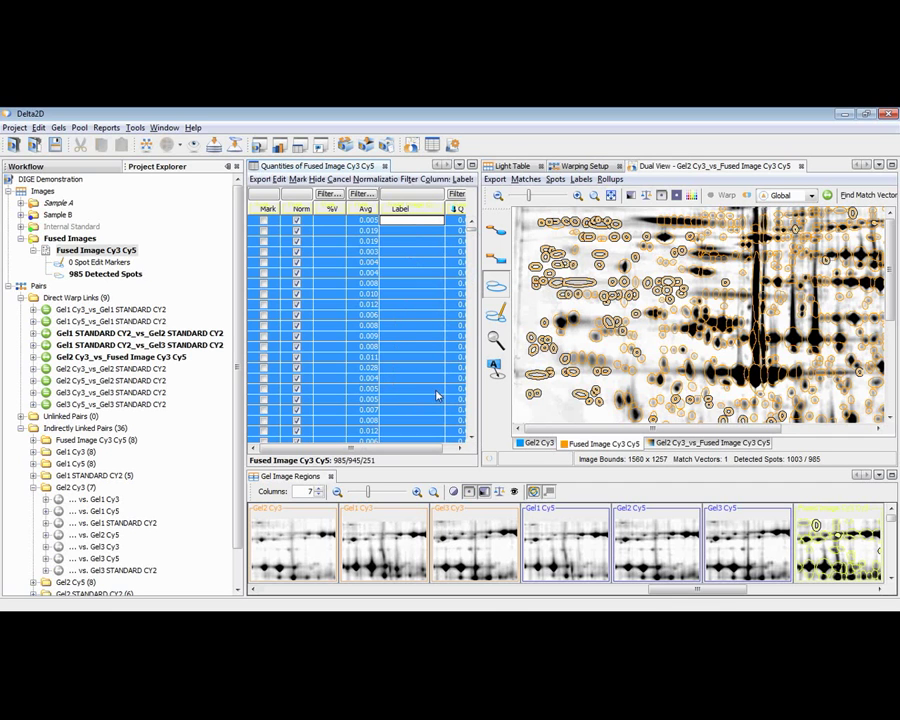
{"action": "left_click", "coordinate": [336, 180]}
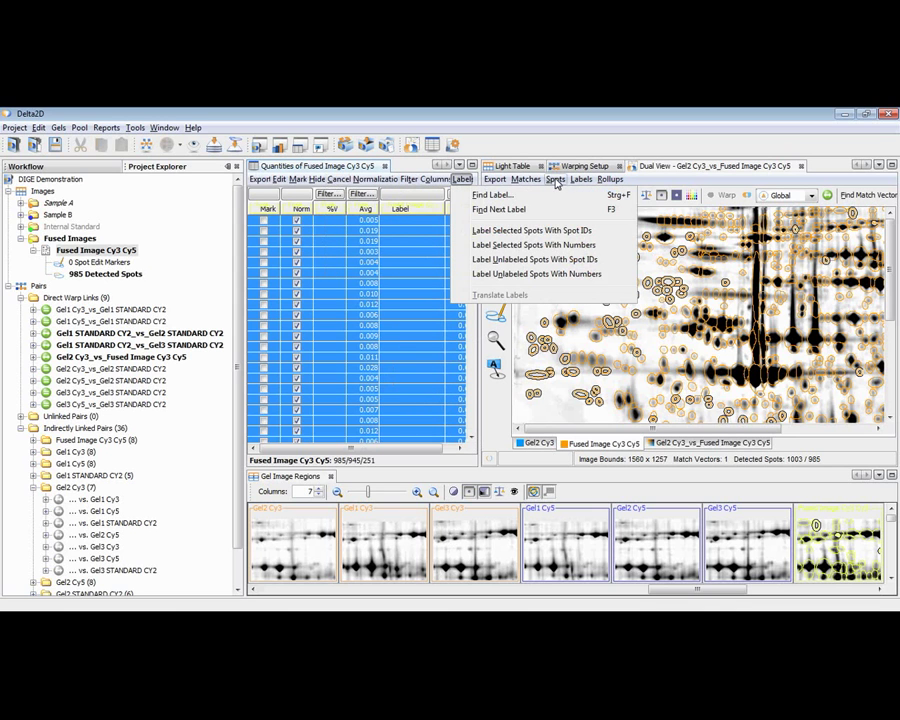
{"action": "left_click", "coordinate": [571, 283]}
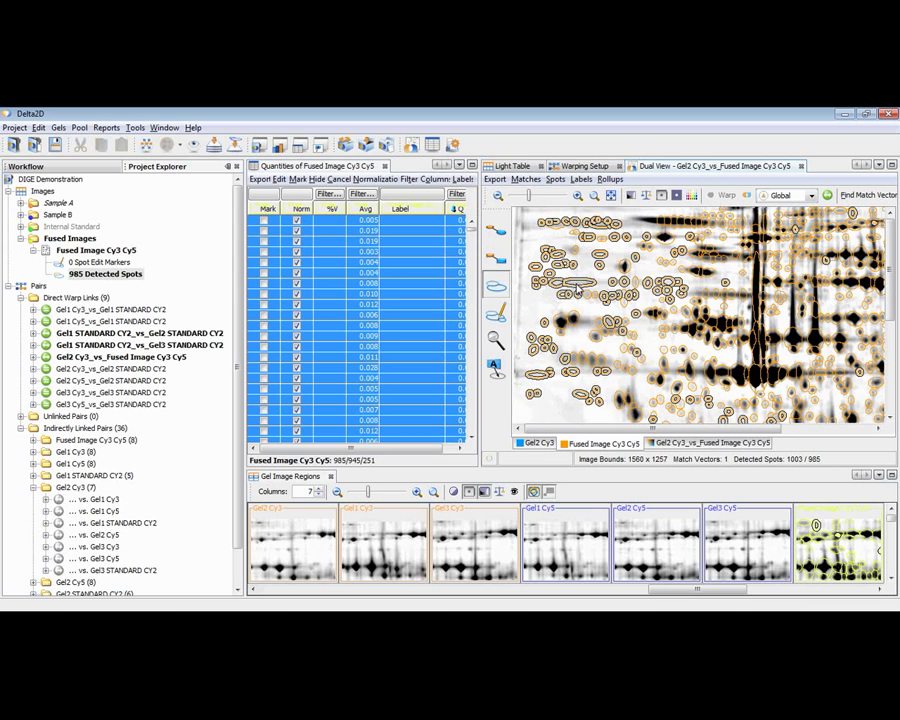
{"action": "left_click", "coordinate": [556, 179]}
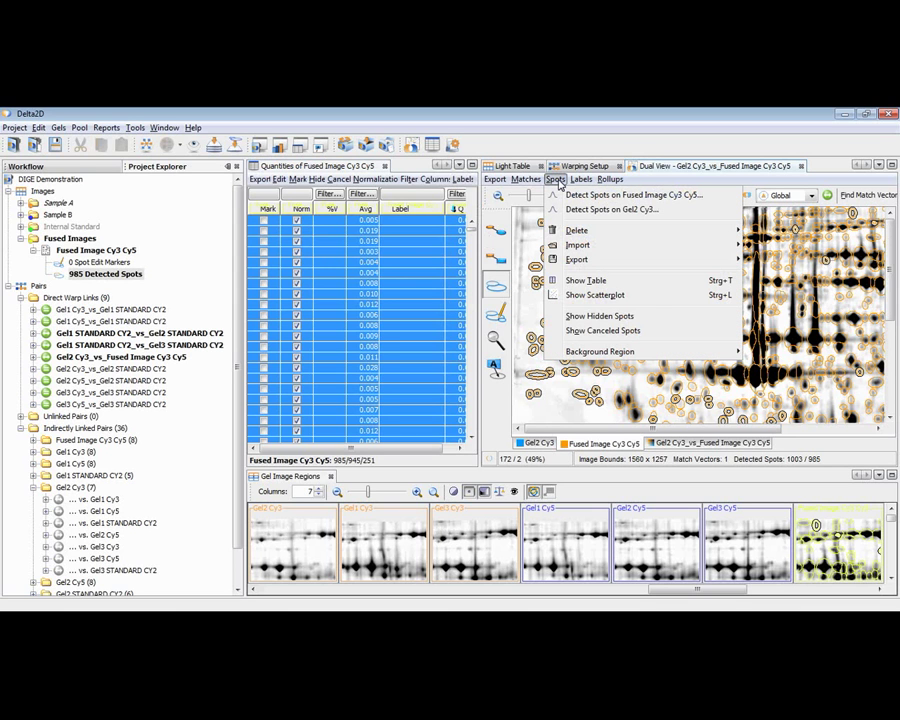
{"action": "left_click", "coordinate": [556, 180]}
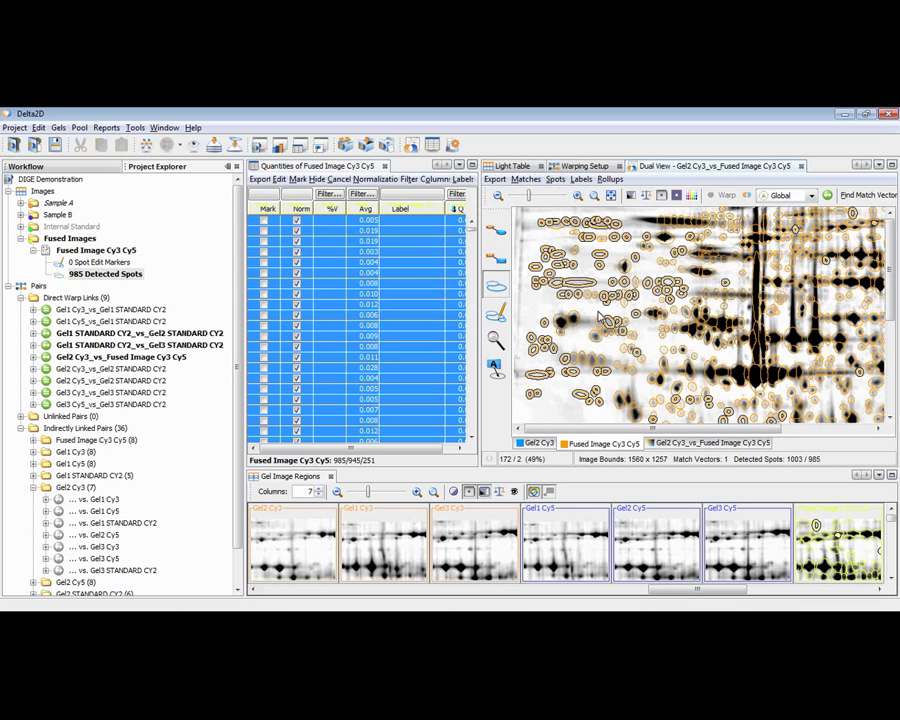
{"action": "right_click", "coordinate": [577, 285]}
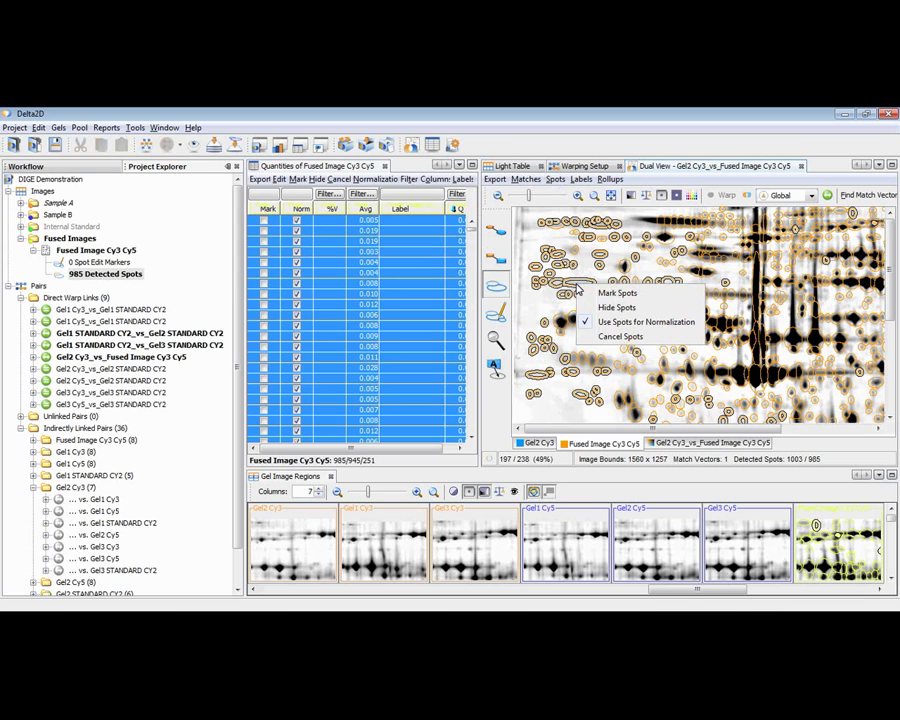
{"action": "left_click", "coordinate": [603, 338]}
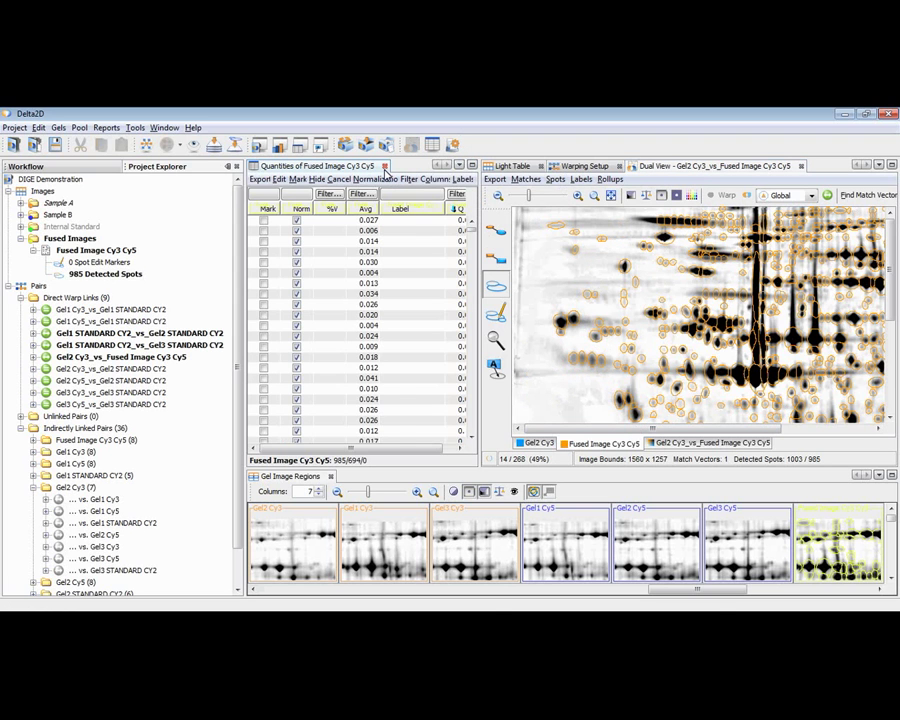
Close the quantities table and open the 3D Spots view for the area around the large dark spot in the fused gel's upper left
{"action": "left_click", "coordinate": [385, 166]}
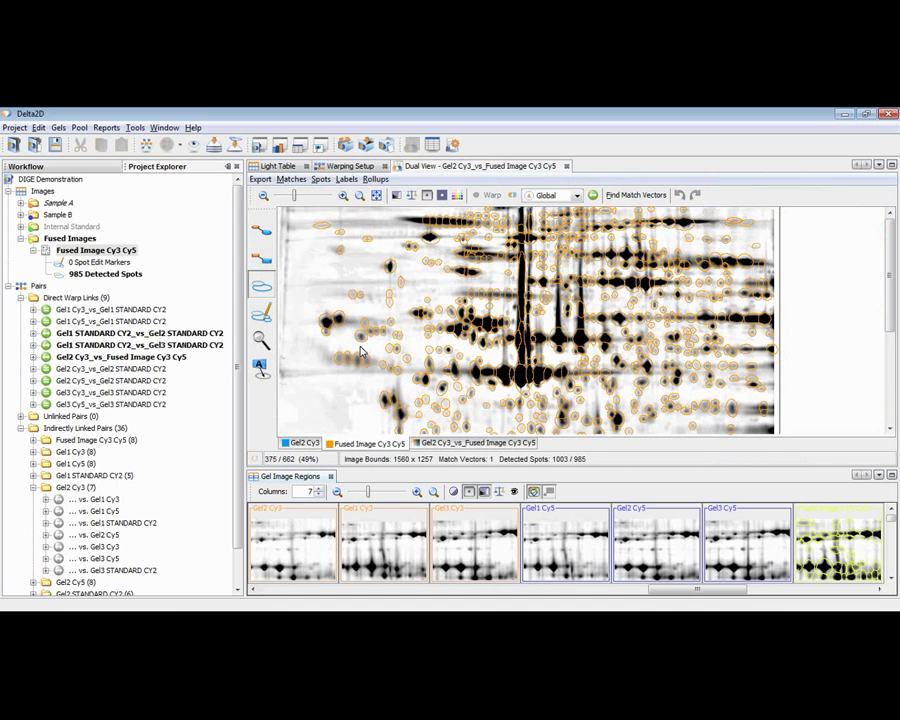
{"action": "left_click", "coordinate": [261, 340]}
{"action": "left_click_drag", "start_coordinate": [393, 233], "coordinate": [458, 257]}
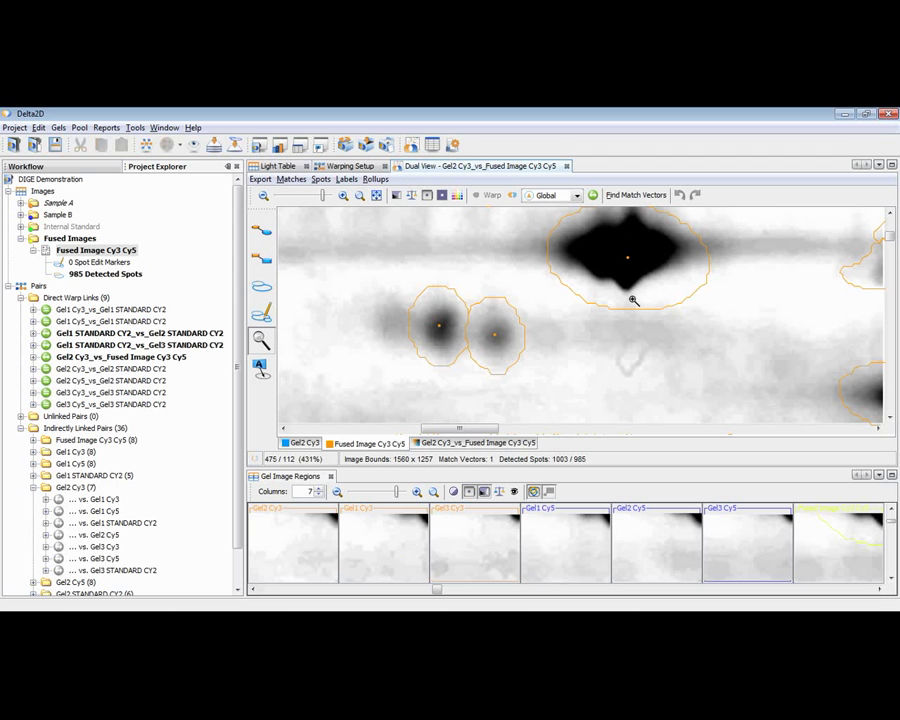
{"action": "left_click", "coordinate": [375, 180]}
{"action": "left_click", "coordinate": [400, 326]}
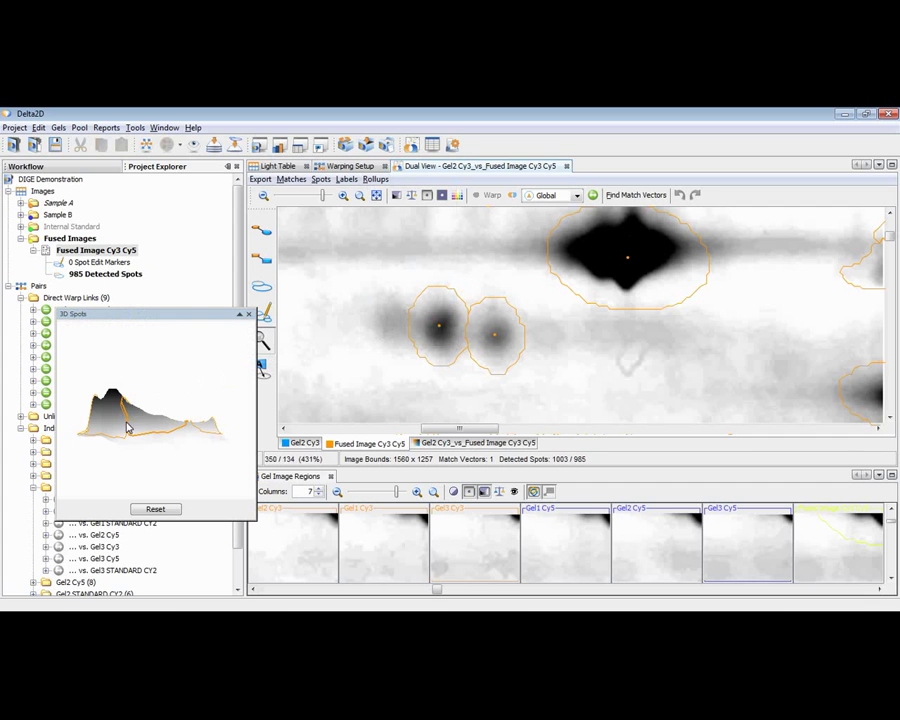
{"action": "left_click", "coordinate": [155, 508]}
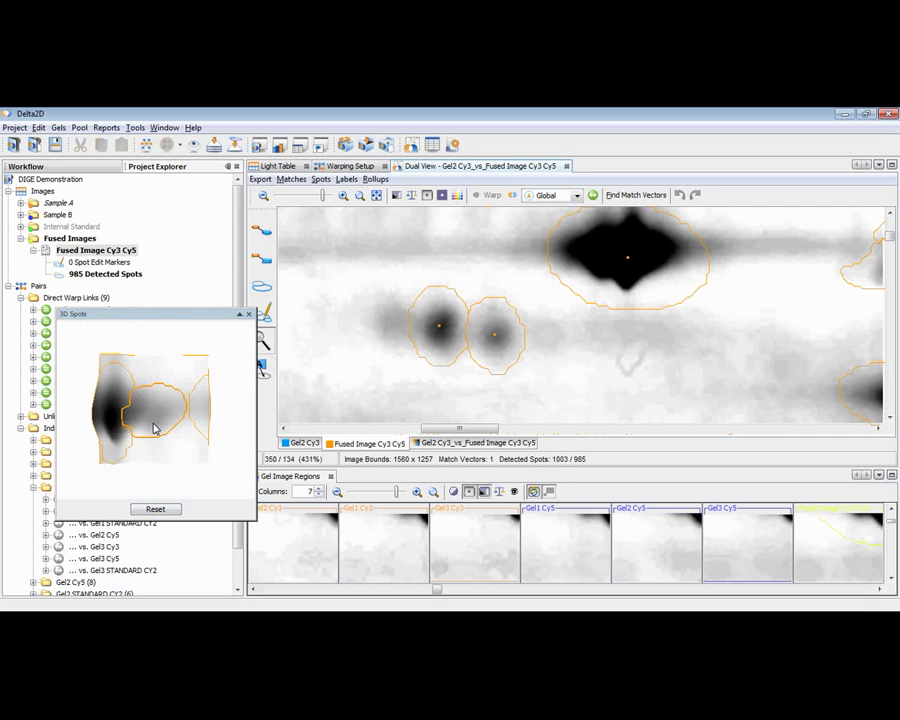
Inspect the large dark spot and the neighbouring row of spots above it from several angles in the 3D Spots view
{"action": "left_click", "coordinate": [265, 287]}
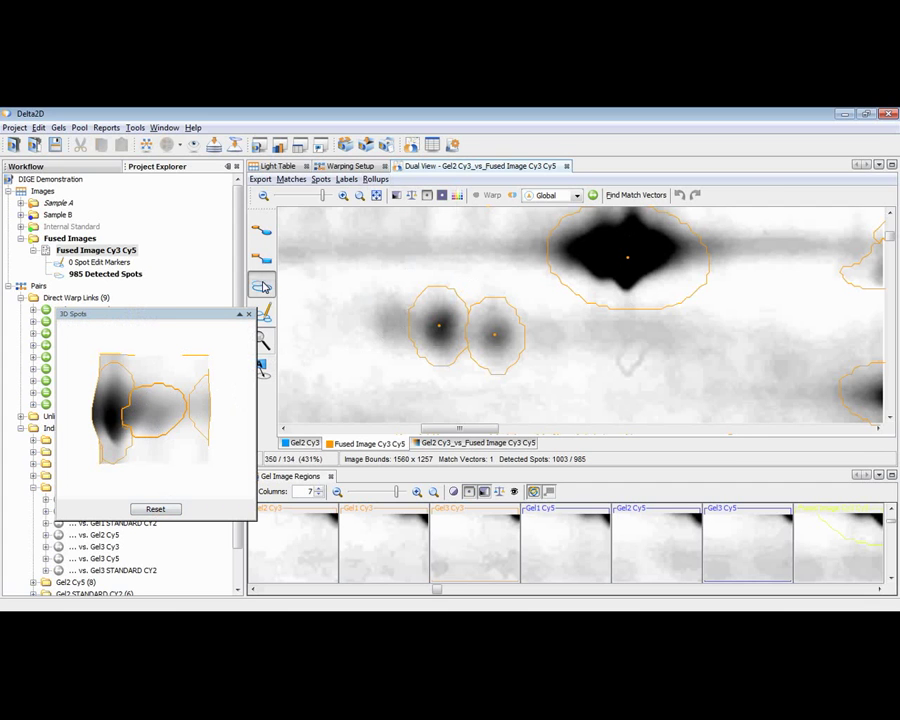
{"action": "left_click", "coordinate": [591, 252]}
{"action": "mouse_move", "coordinate": [170, 430]}
{"action": "left_mouse_down"}
{"action": "mouse_move", "coordinate": [171, 390]}
{"action": "mouse_move", "coordinate": [167, 435]}
{"action": "mouse_move", "coordinate": [147, 428]}
{"action": "mouse_move", "coordinate": [143, 440]}
{"action": "mouse_move", "coordinate": [169, 432]}
{"action": "mouse_move", "coordinate": [169, 406]}
{"action": "mouse_move", "coordinate": [161, 430]}
{"action": "left_mouse_up"}
{"action": "key", "text": "Down"}
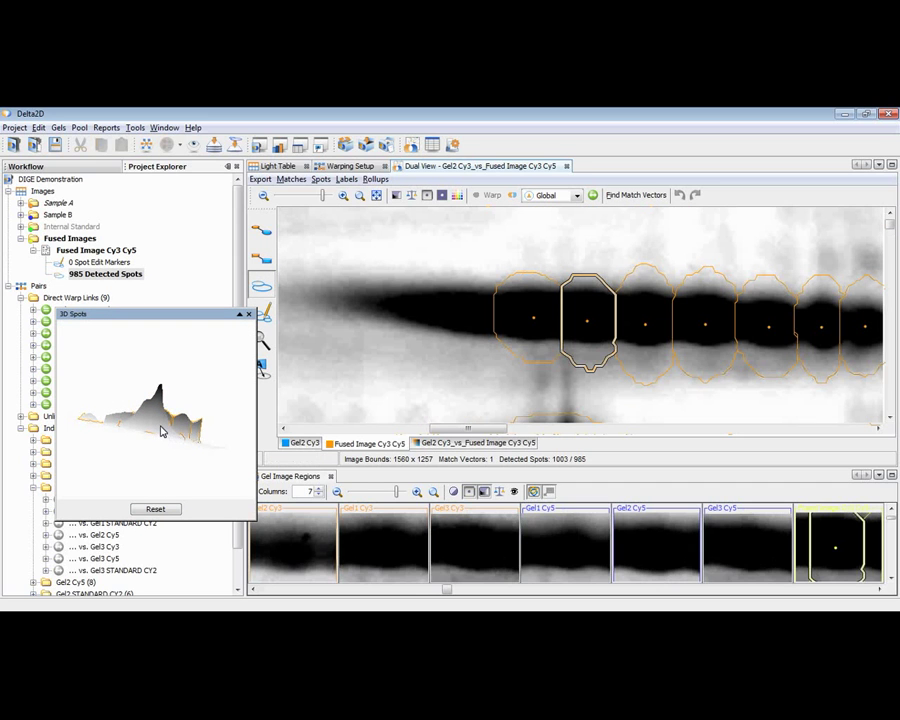
{"action": "mouse_move", "coordinate": [161, 430]}
{"action": "left_mouse_down"}
{"action": "mouse_move", "coordinate": [155, 405]}
{"action": "mouse_move", "coordinate": [155, 422]}
{"action": "mouse_move", "coordinate": [152, 413]}
{"action": "left_mouse_up"}
{"action": "key", "text": "Right"}
{"action": "key", "text": "Down"}
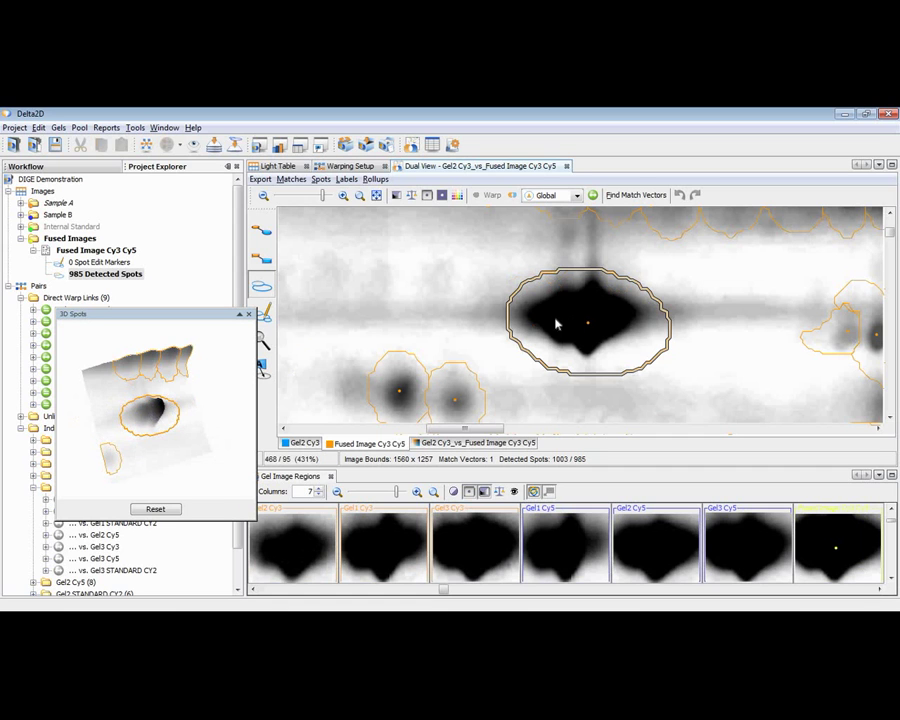
Split the large dark spot into three by adding spot edit markers on its left and right shoulders
{"action": "left_click", "coordinate": [266, 316]}
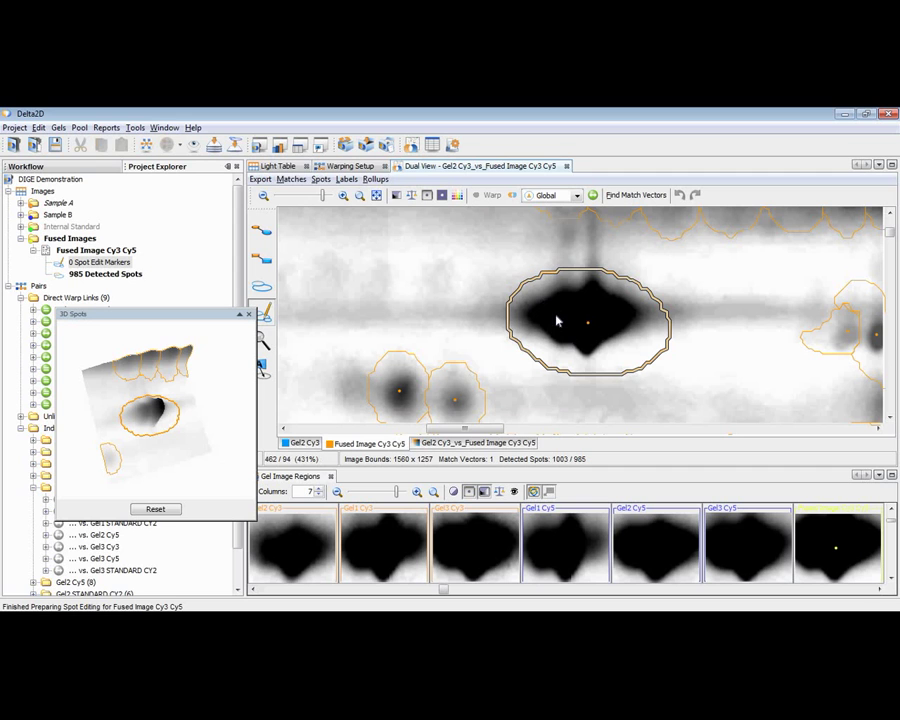
{"action": "left_click", "coordinate": [557, 317]}
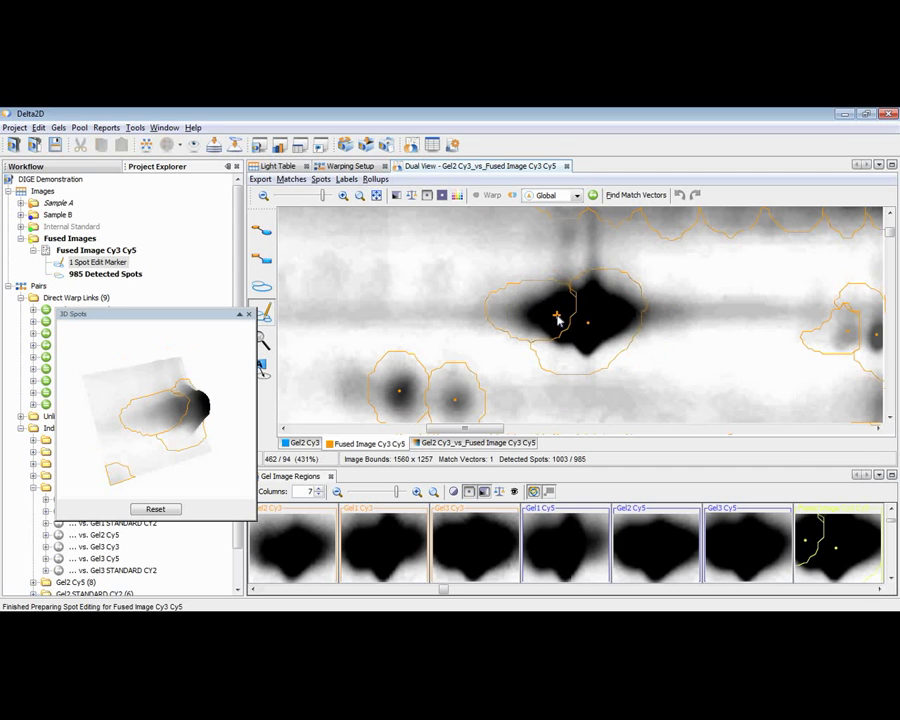
{"action": "left_click", "coordinate": [621, 314]}
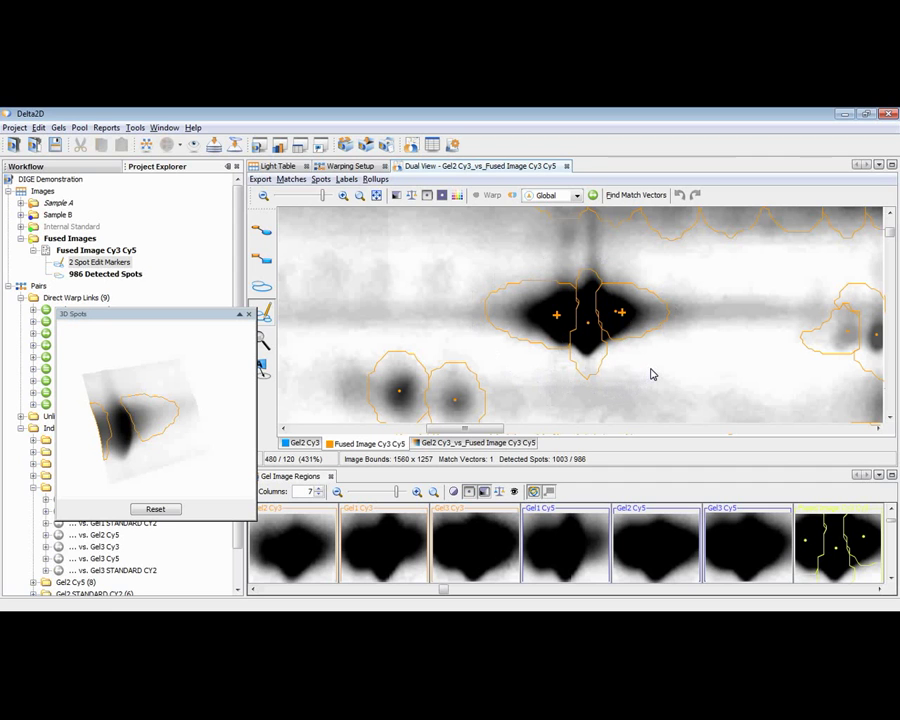
Split the large dark spot of the pair in the gel's lower left by adding a spot edit marker on its left shoulder
{"action": "left_click", "coordinate": [377, 196]}
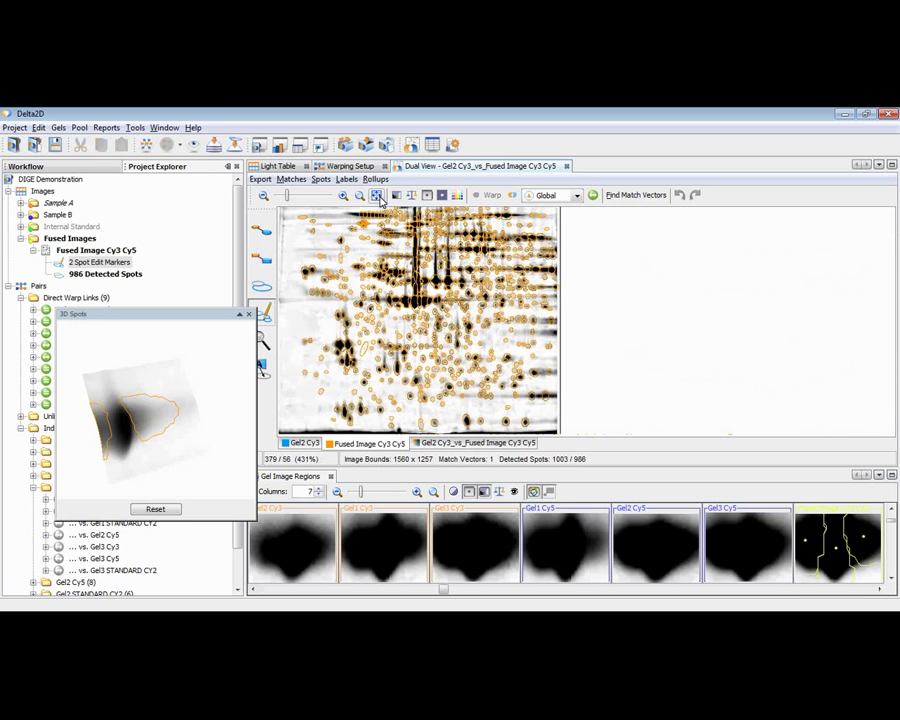
{"action": "left_click", "coordinate": [262, 334]}
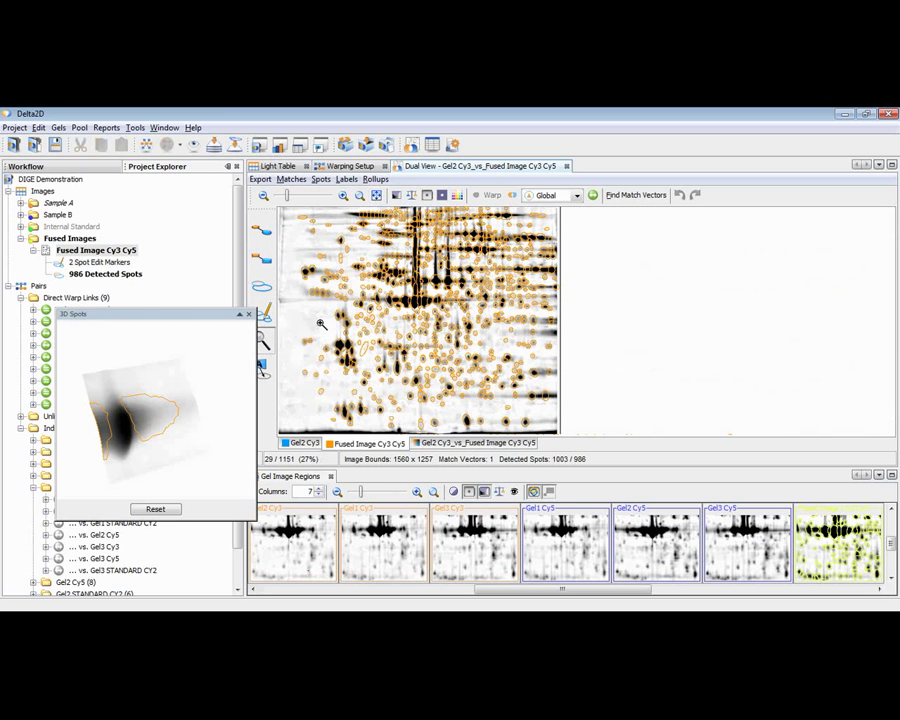
{"action": "left_click", "coordinate": [362, 365]}
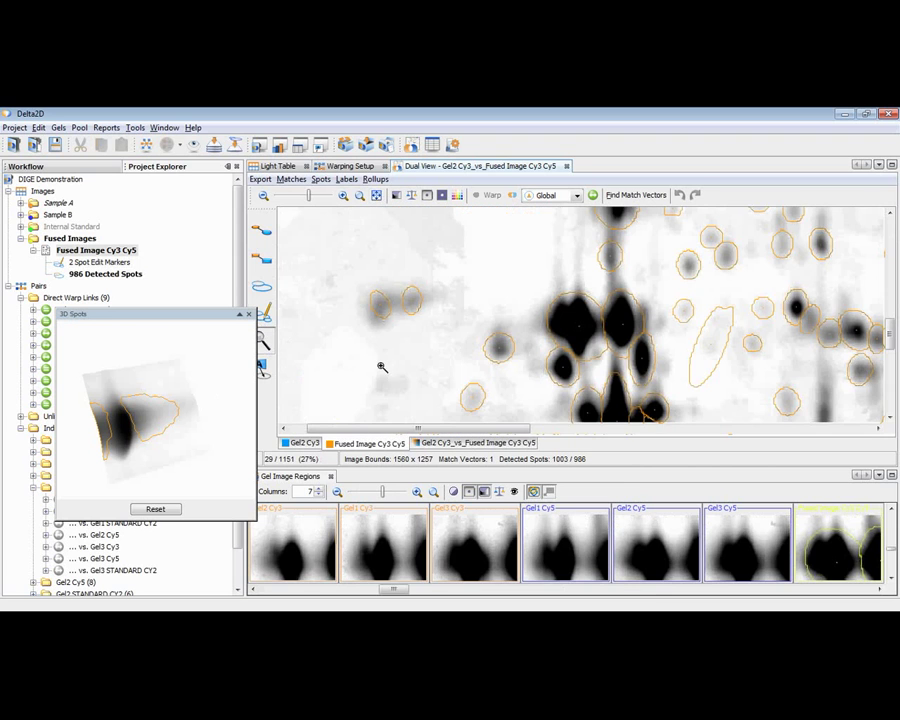
{"action": "left_click", "coordinate": [262, 312]}
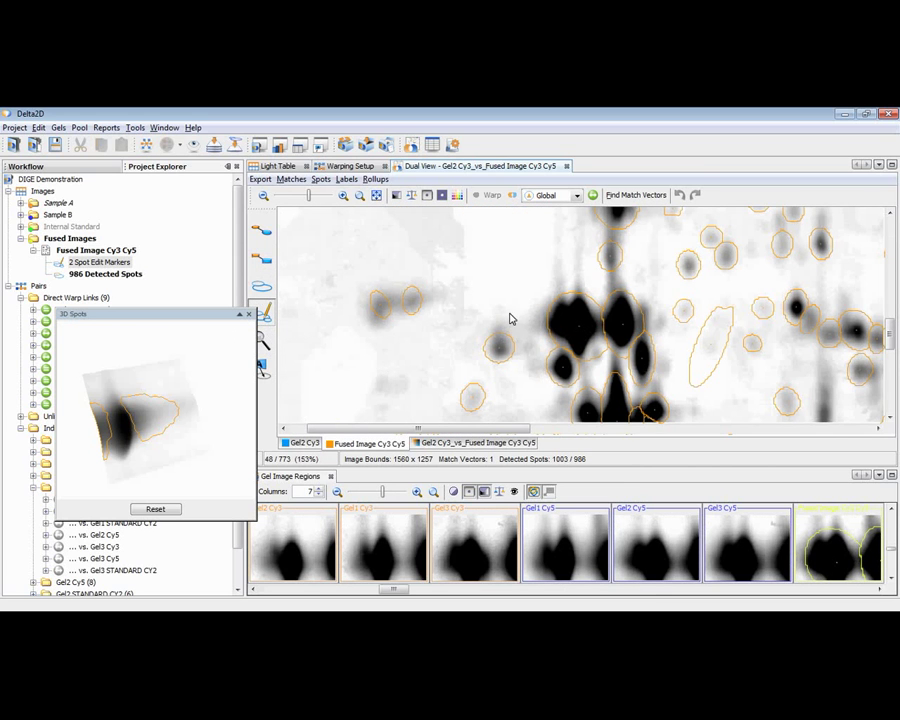
{"action": "left_click", "coordinate": [561, 321]}
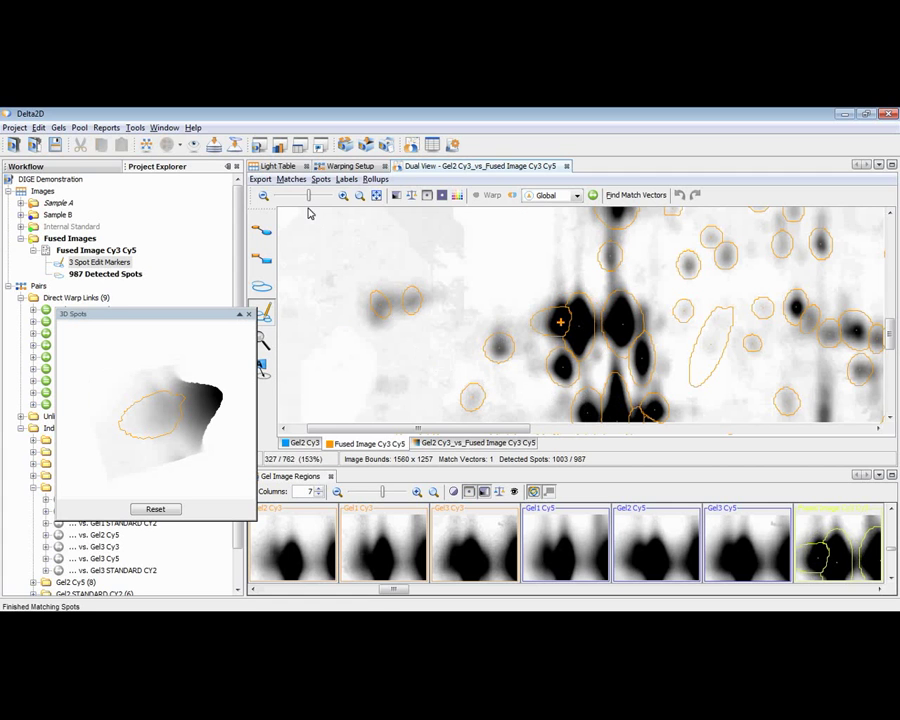
Open the Navigator and add spot edit markers on the shoulders of three large dark spots around the gel's upper-central vertical streak
{"action": "left_click", "coordinate": [375, 179]}
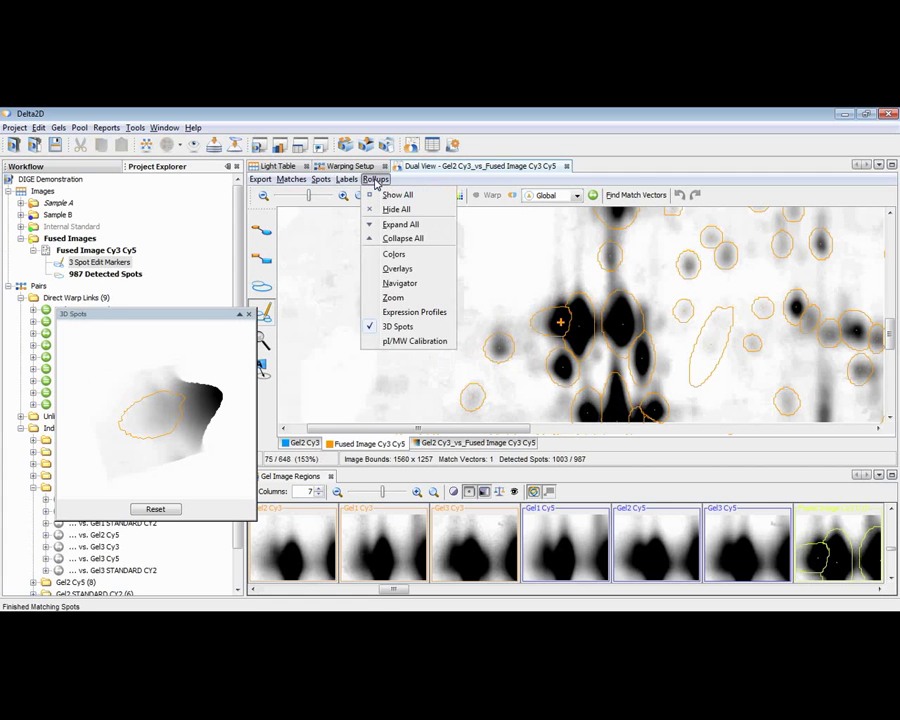
{"action": "left_click", "coordinate": [408, 286]}
{"action": "left_click_drag", "start_coordinate": [195, 284], "coordinate": [221, 262]}
{"action": "left_click_drag", "start_coordinate": [187, 318], "coordinate": [182, 285]}
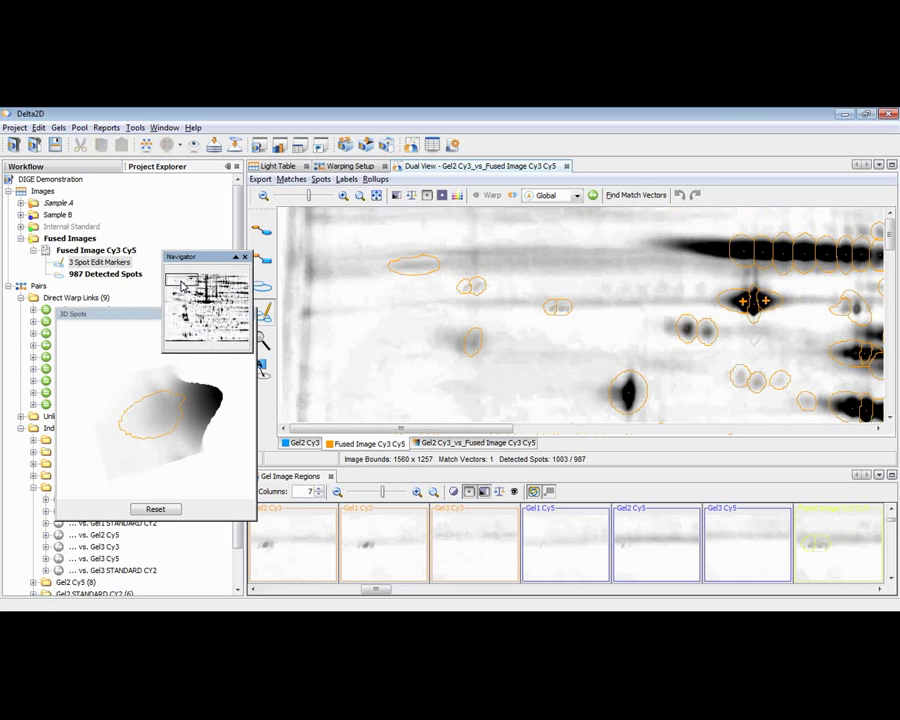
{"action": "left_click_drag", "start_coordinate": [182, 285], "coordinate": [205, 285]}
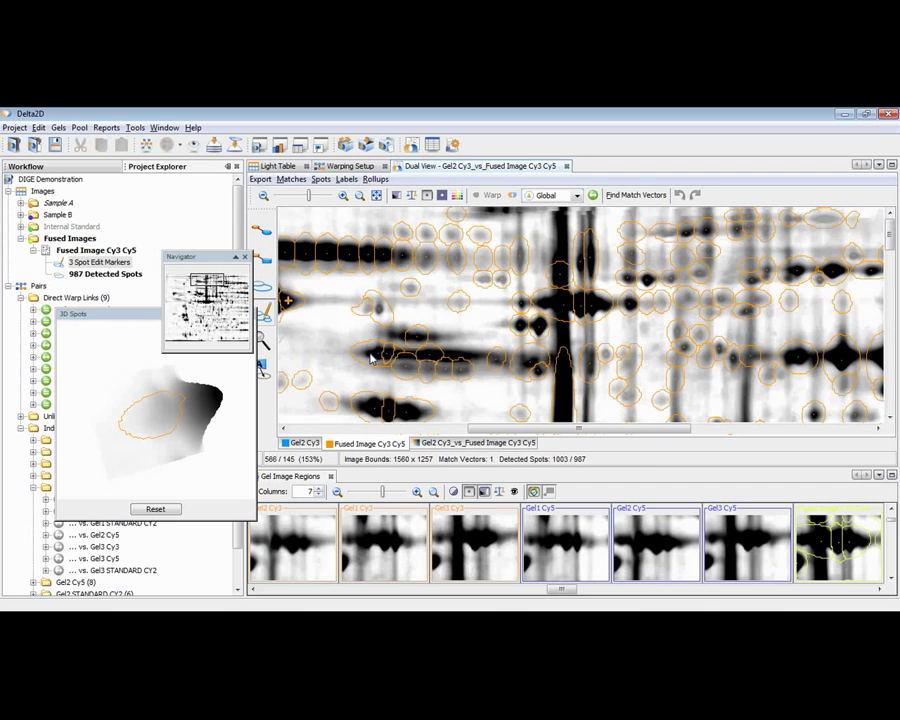
{"action": "left_click", "coordinate": [371, 358]}
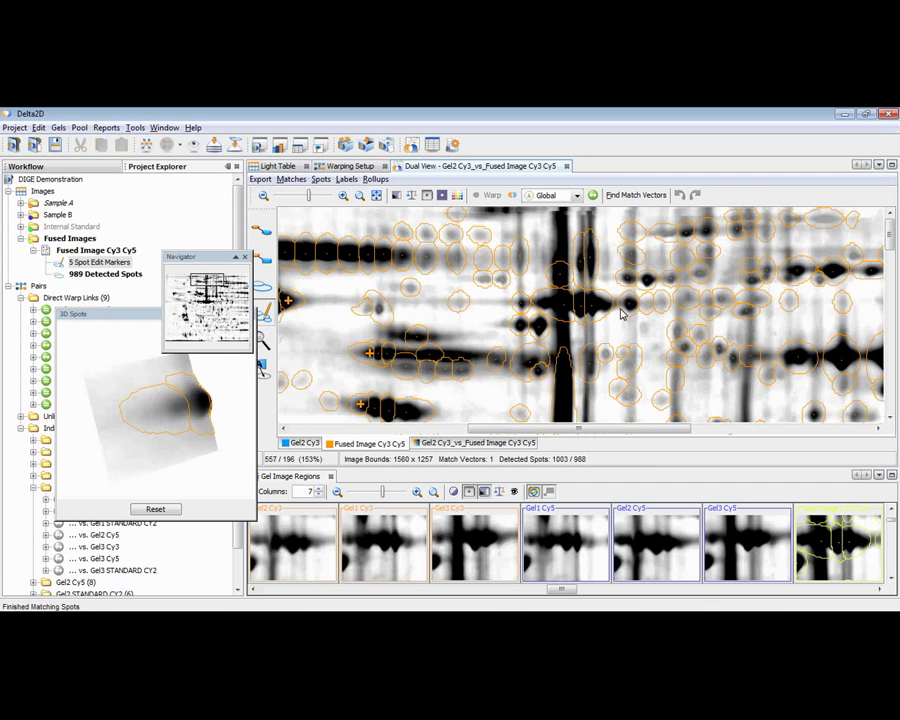
{"action": "left_click", "coordinate": [360, 404]}
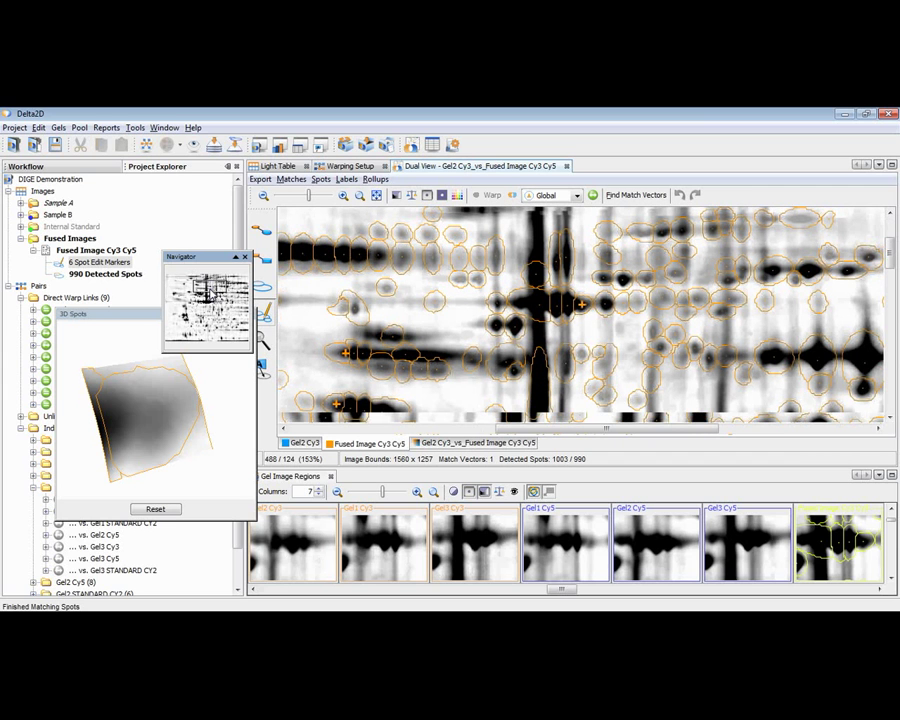
Compare the small spot beneath the round dark spot in the lower-central gel across the images and split off its lower tail with a marker
{"action": "left_click_drag", "start_coordinate": [210, 290], "coordinate": [205, 318]}
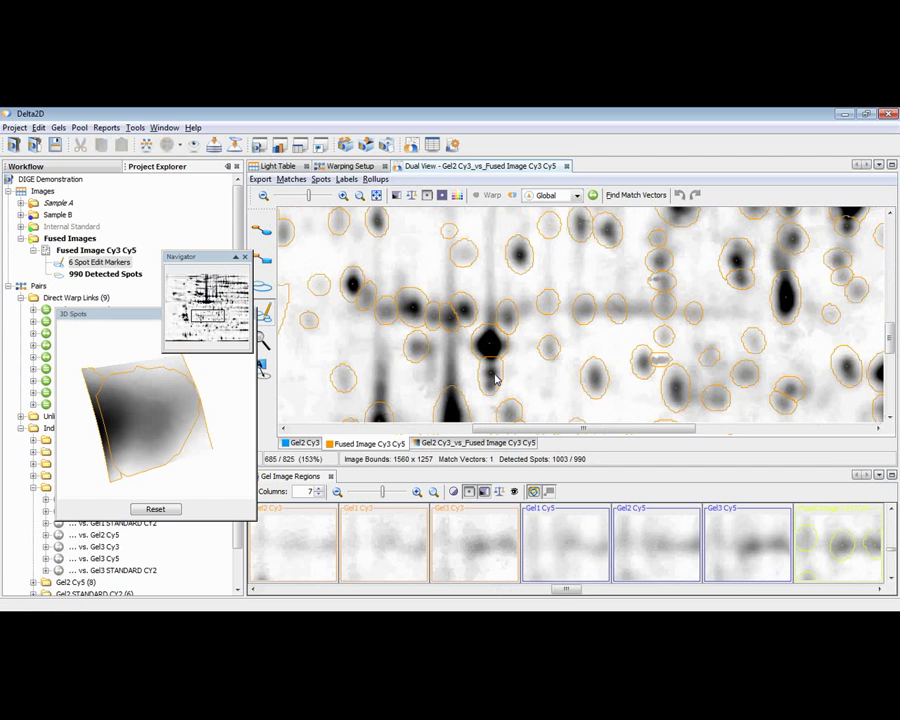
{"action": "key", "text": "Down"}
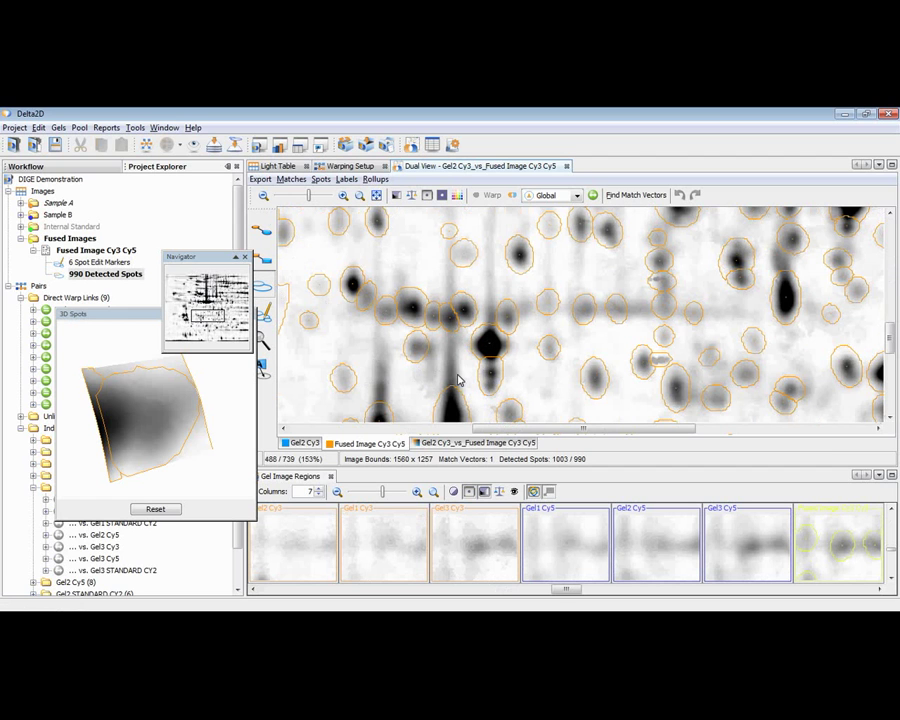
{"action": "left_click", "coordinate": [494, 392]}
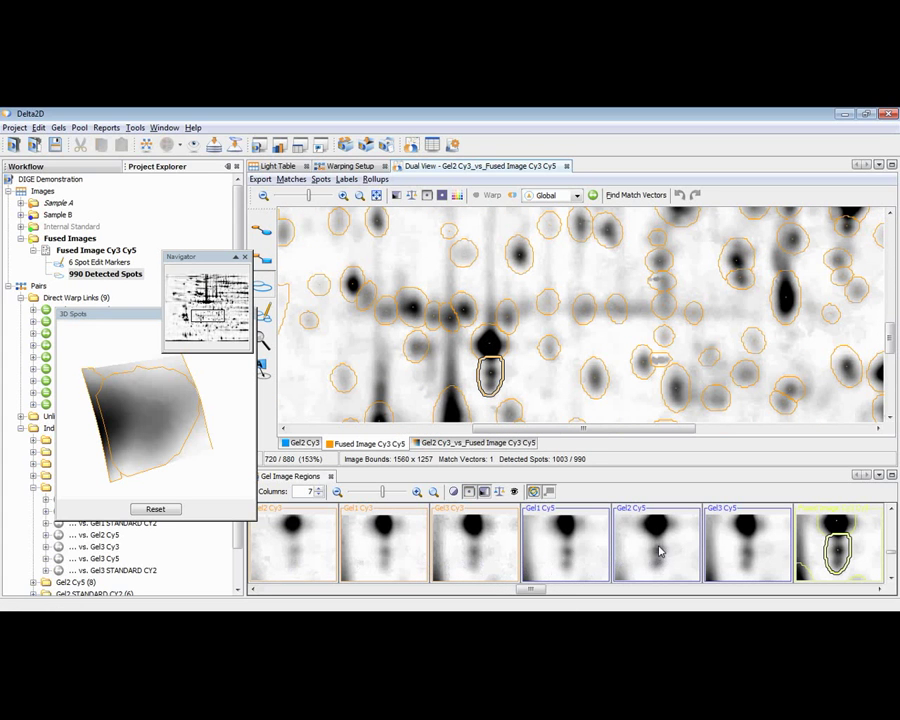
{"action": "key", "text": "Up"}
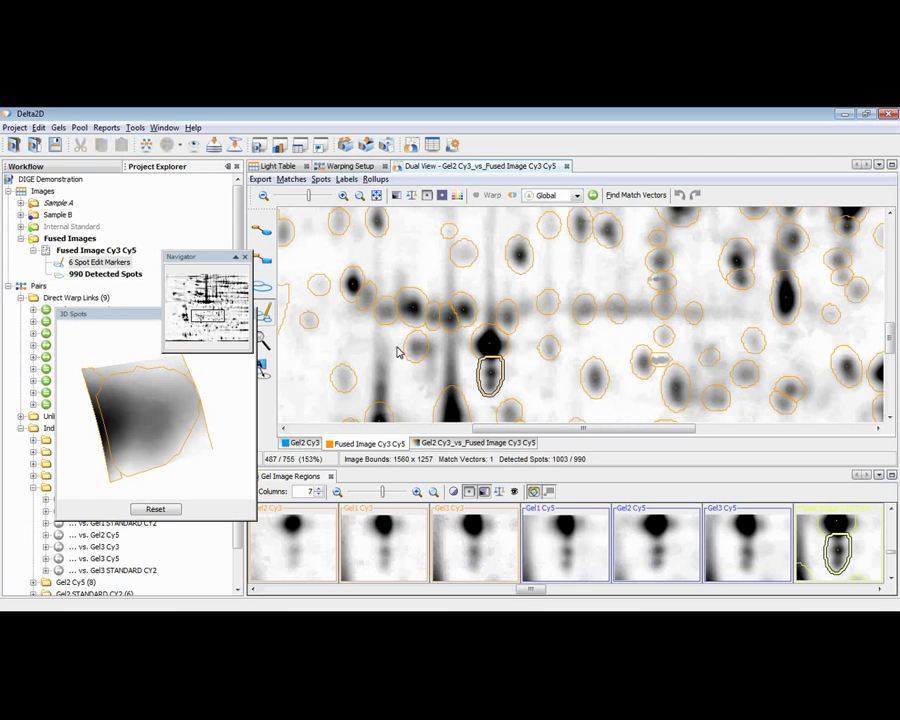
{"action": "left_click", "coordinate": [491, 388]}
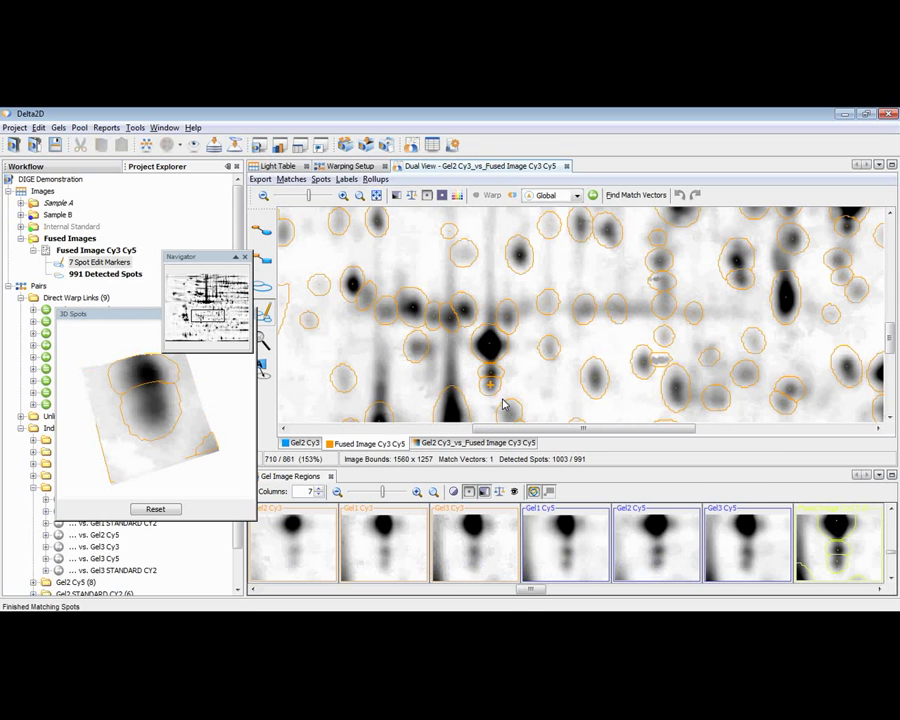
{"action": "left_click", "coordinate": [503, 404]}
{"action": "scroll", "coordinate": [307, 333], "scroll_direction": "up", "scroll_amount": 2}
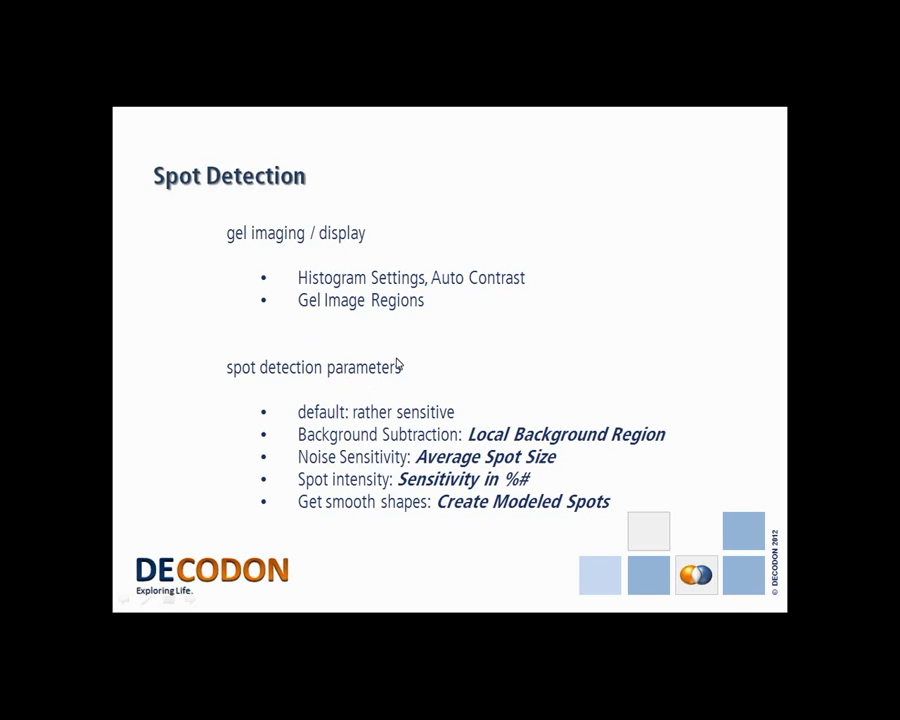
{"action": "left_click", "coordinate": [397, 364]}
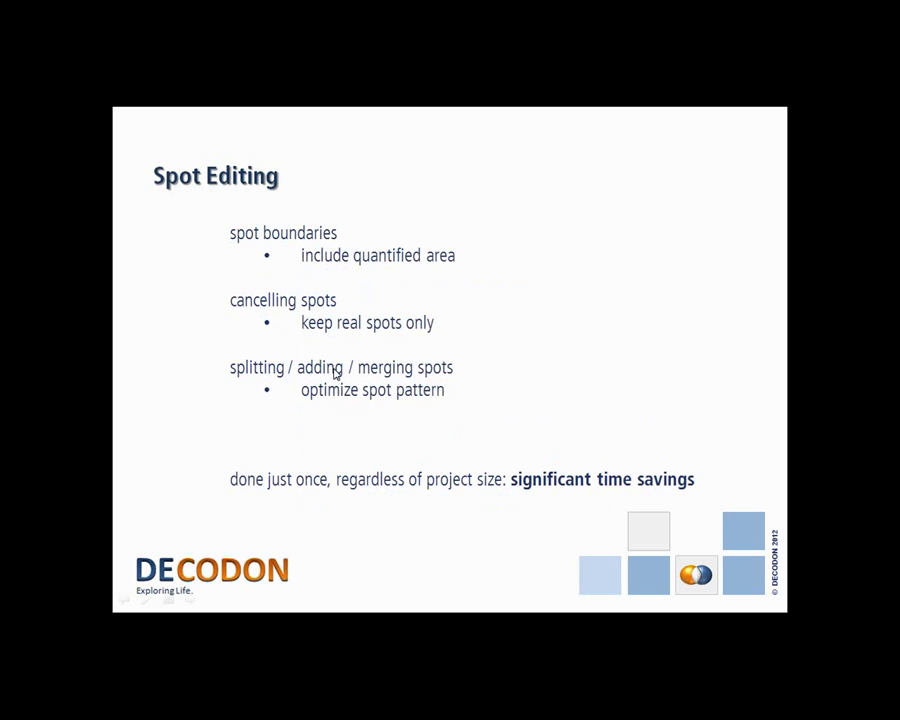
{"action": "left_click", "coordinate": [395, 402]}
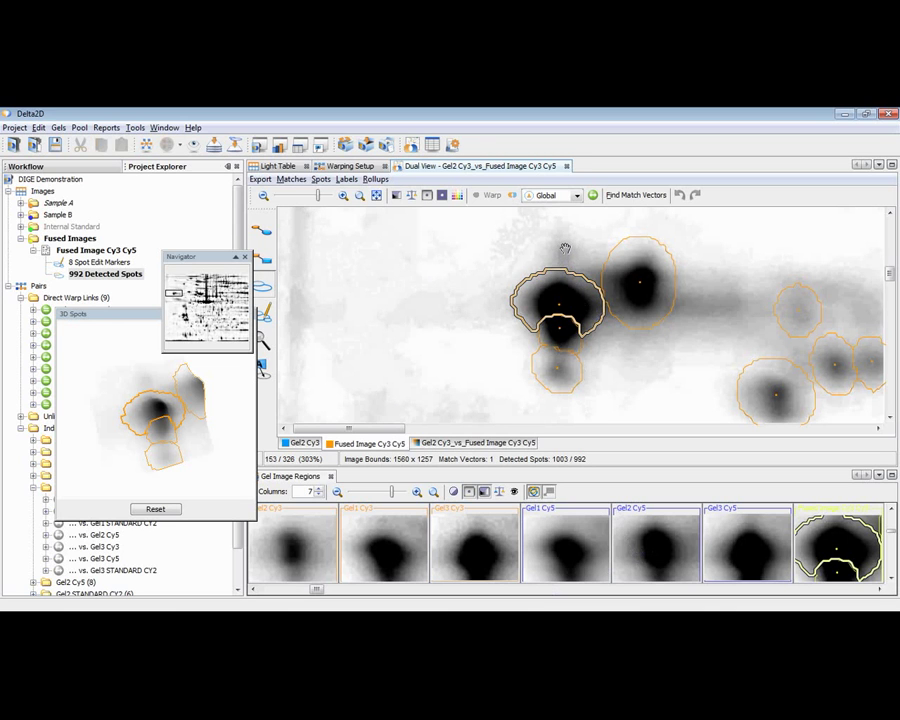
Add a spot edit marker for the faint undetected spot above the large dark spot near the gel's left edge
{"action": "left_click_drag", "start_coordinate": [565, 248], "coordinate": [597, 285]}
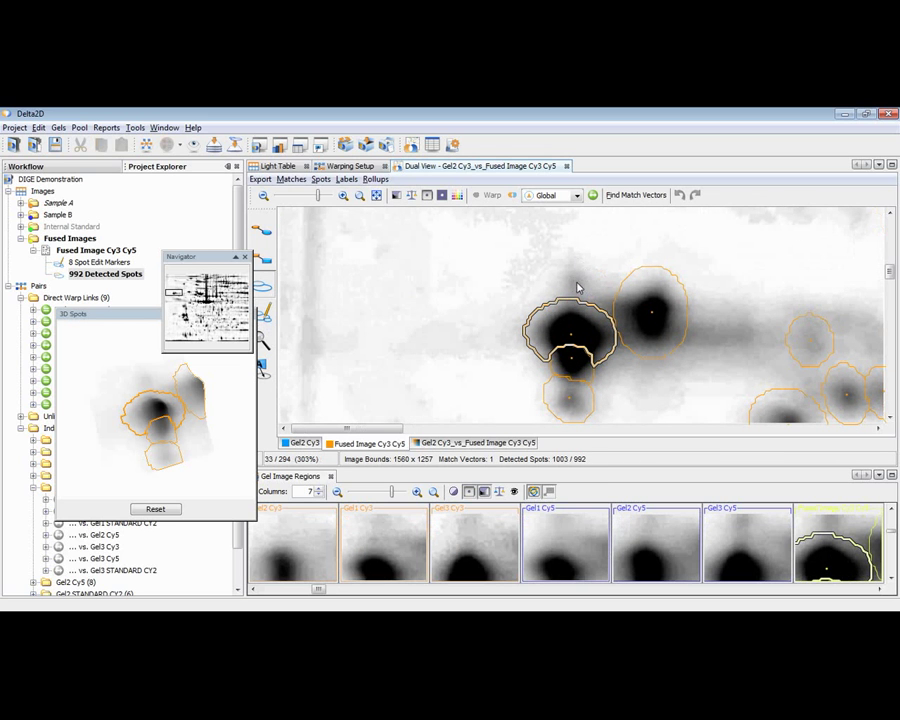
{"action": "left_click", "coordinate": [268, 314]}
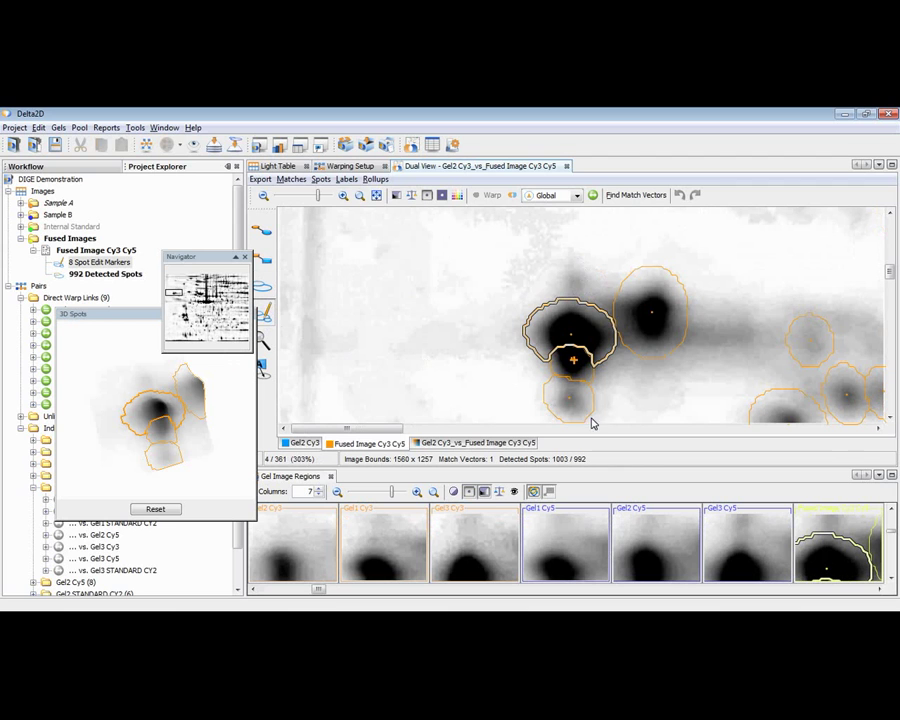
{"action": "left_click", "coordinate": [577, 285]}
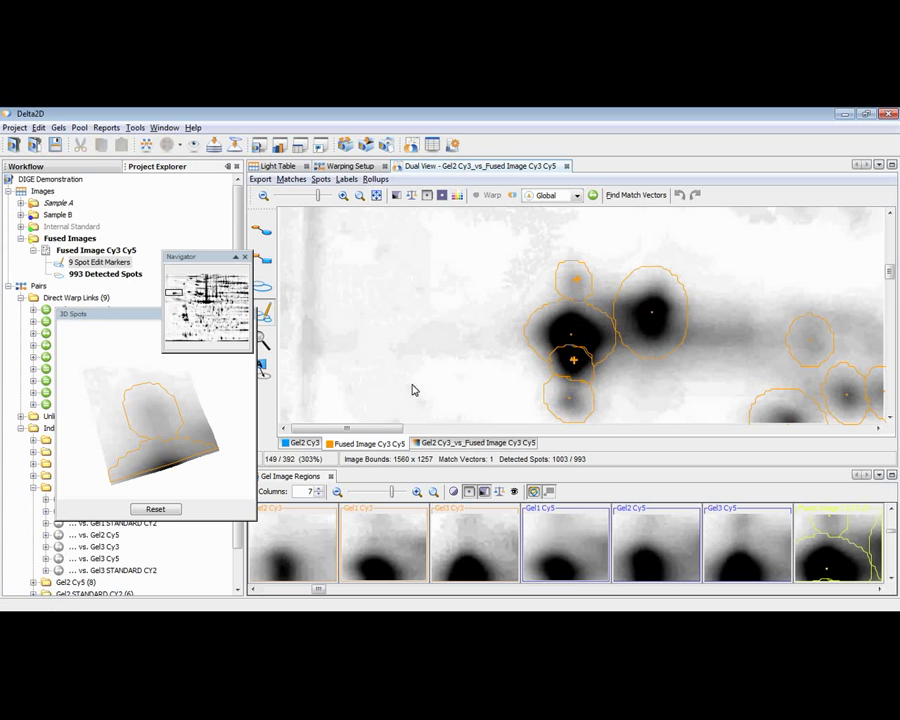
Try merging the row of four adjacent dark spots with a line marker drawn across them, and remove that marker
{"action": "left_click_drag", "start_coordinate": [408, 432], "coordinate": [517, 428]}
{"action": "left_click_drag", "start_coordinate": [472, 274], "coordinate": [577, 296]}
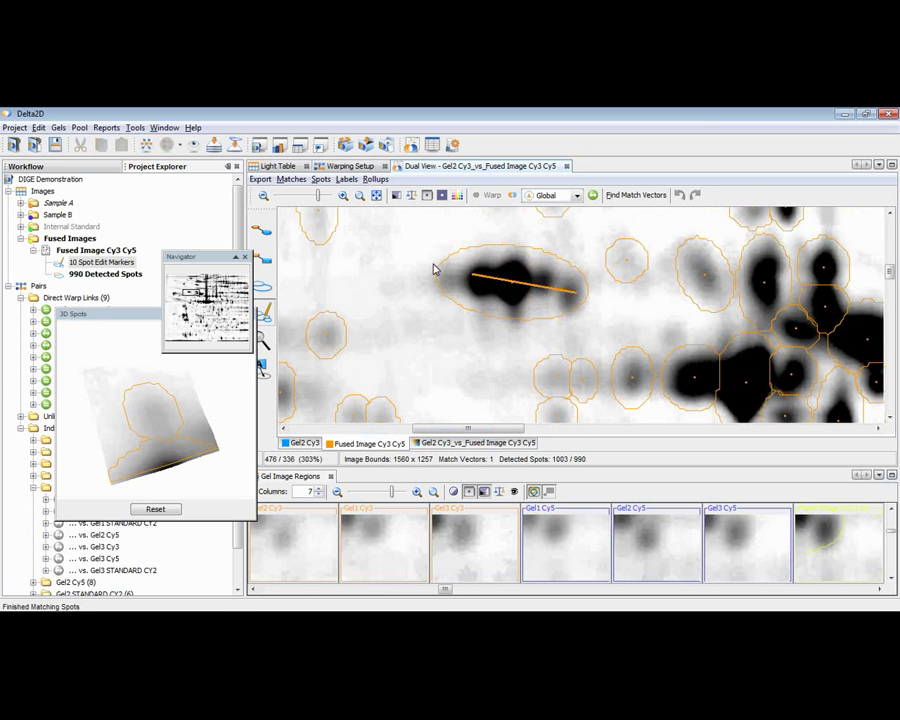
{"action": "left_click", "coordinate": [527, 288]}
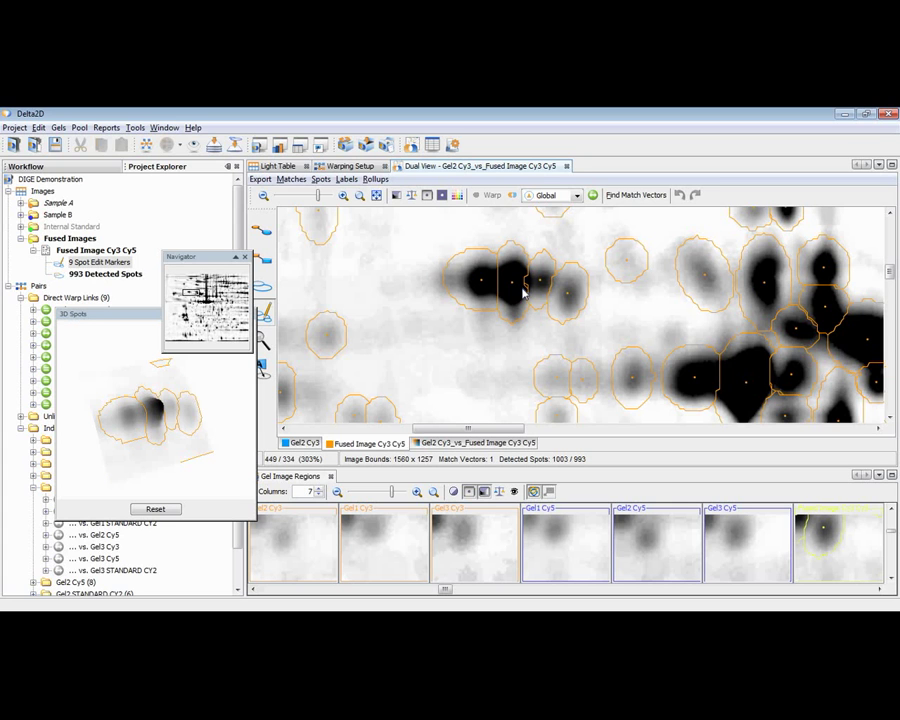
{"action": "left_click", "coordinate": [356, 323]}
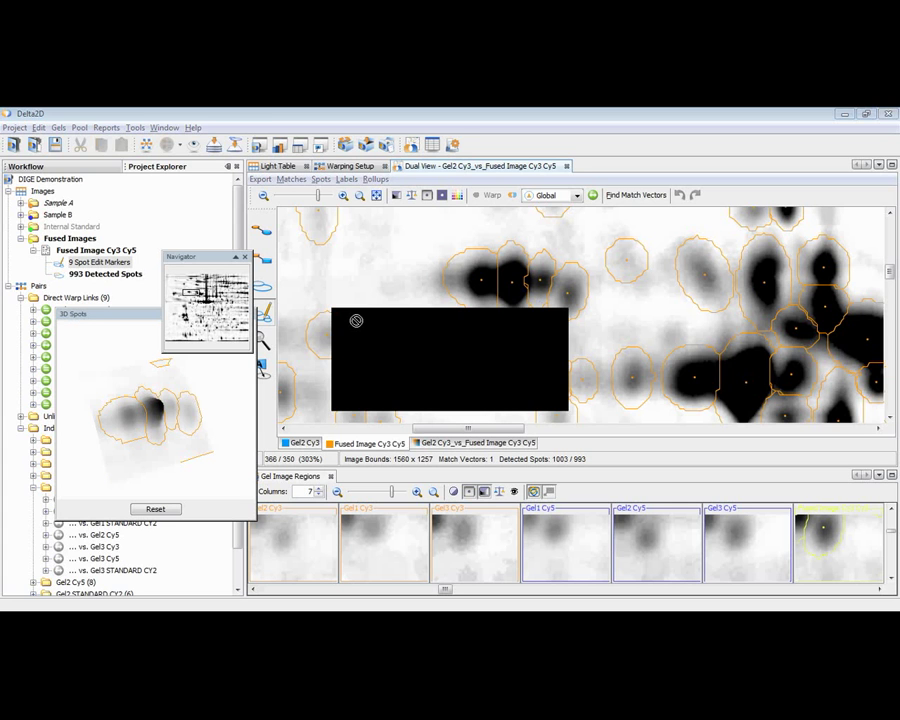
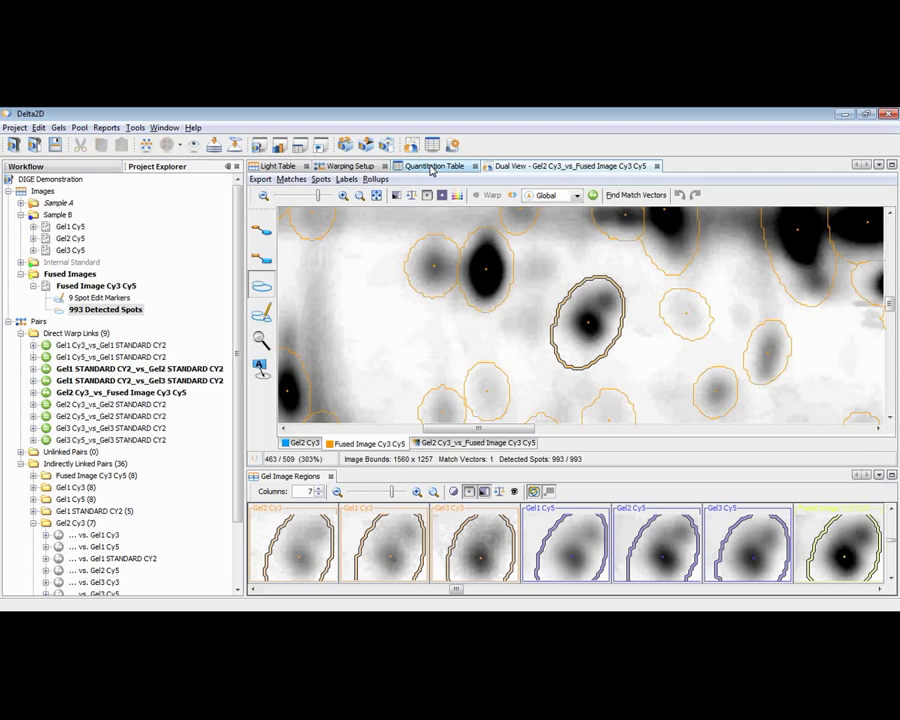
Examine the Quantitation Table, comparing the values for all gel images with the statistics of the sample groups
{"action": "left_click", "coordinate": [432, 167]}
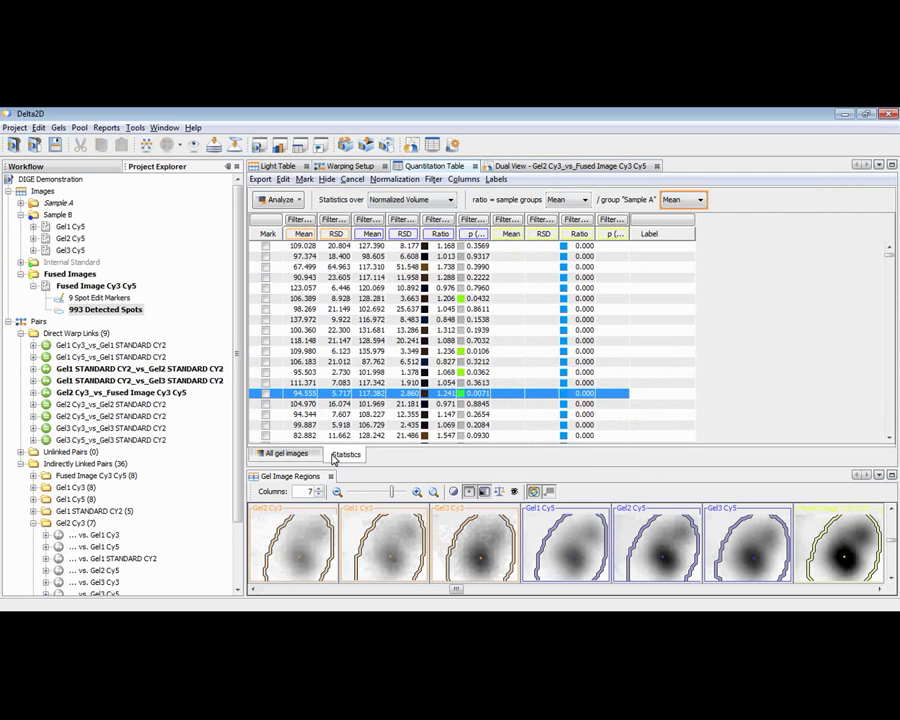
{"action": "left_click", "coordinate": [291, 457]}
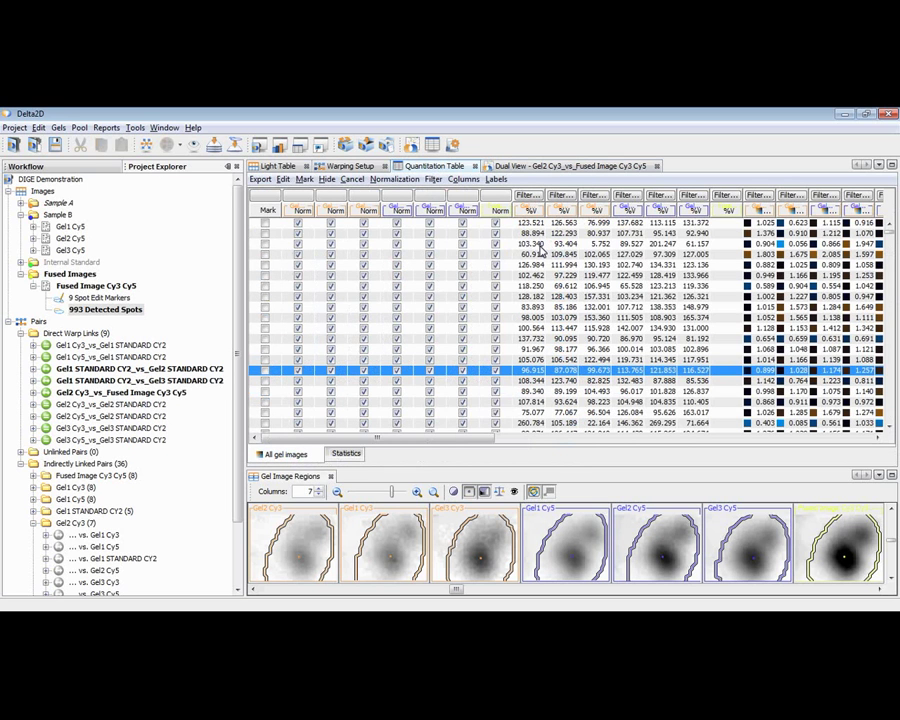
{"action": "left_click", "coordinate": [346, 454]}
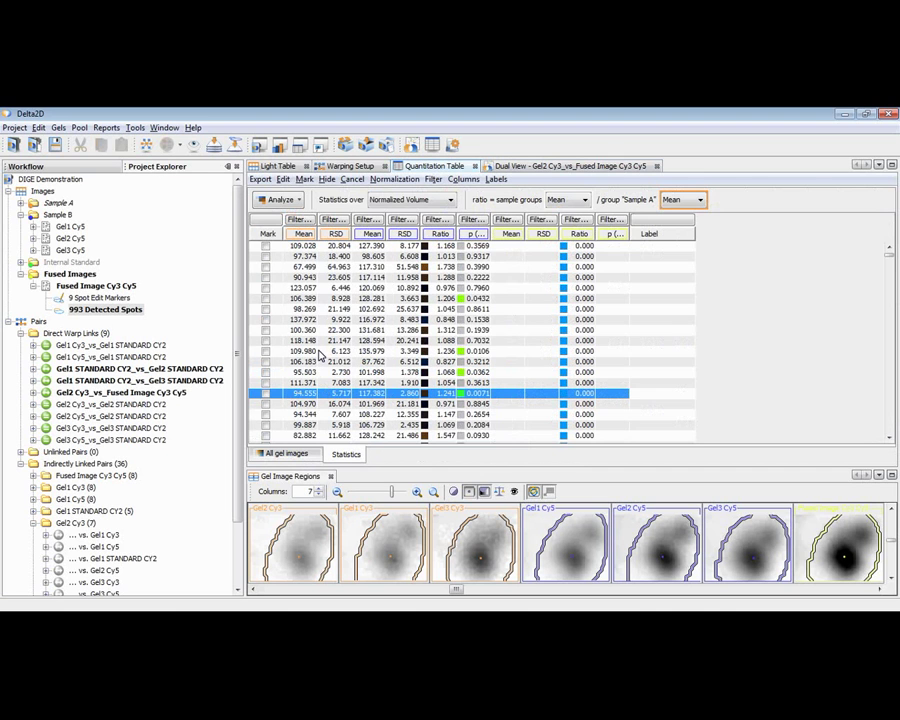
Hide Fused Image Cy3 Cy5 from the gel images and table columns, and check the meaning of Sample A's Mean and RSD columns
{"action": "left_click", "coordinate": [195, 147]}
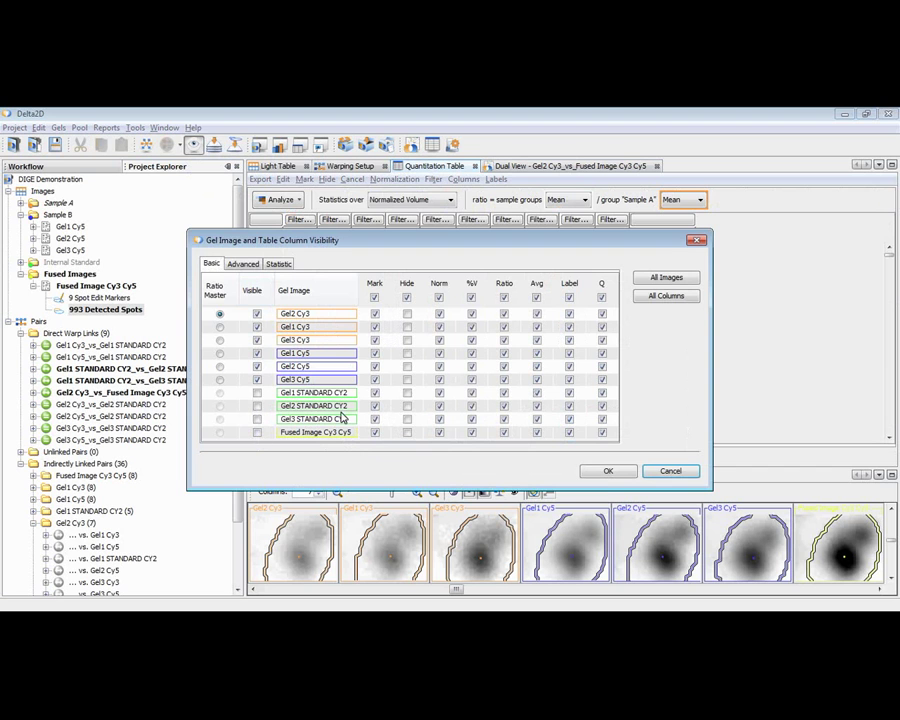
{"action": "left_click", "coordinate": [606, 470]}
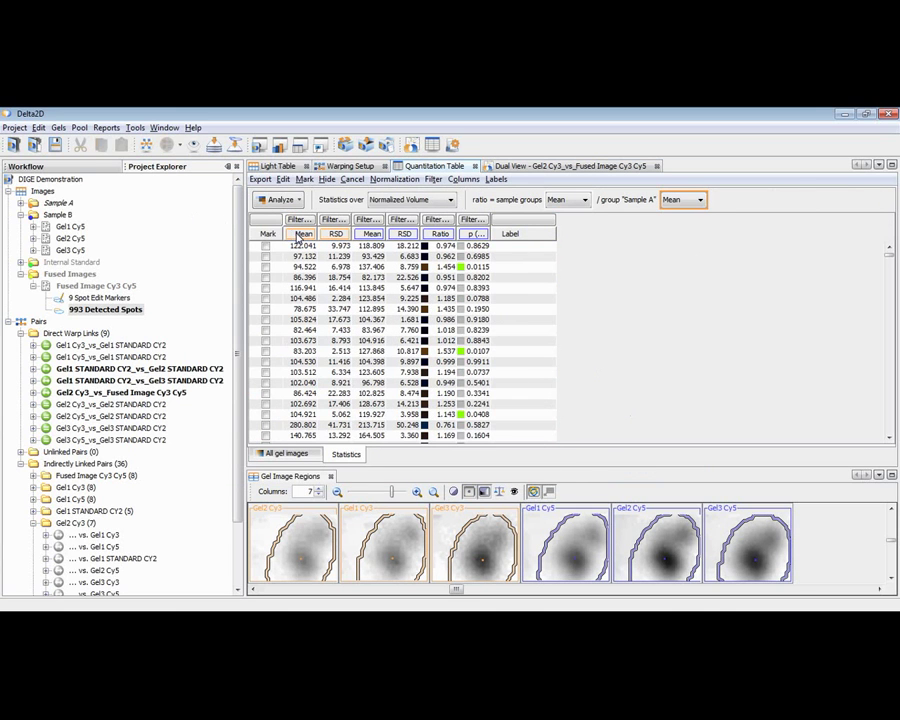
{"action": "left_click_drag", "start_coordinate": [298, 236], "coordinate": [333, 237]}
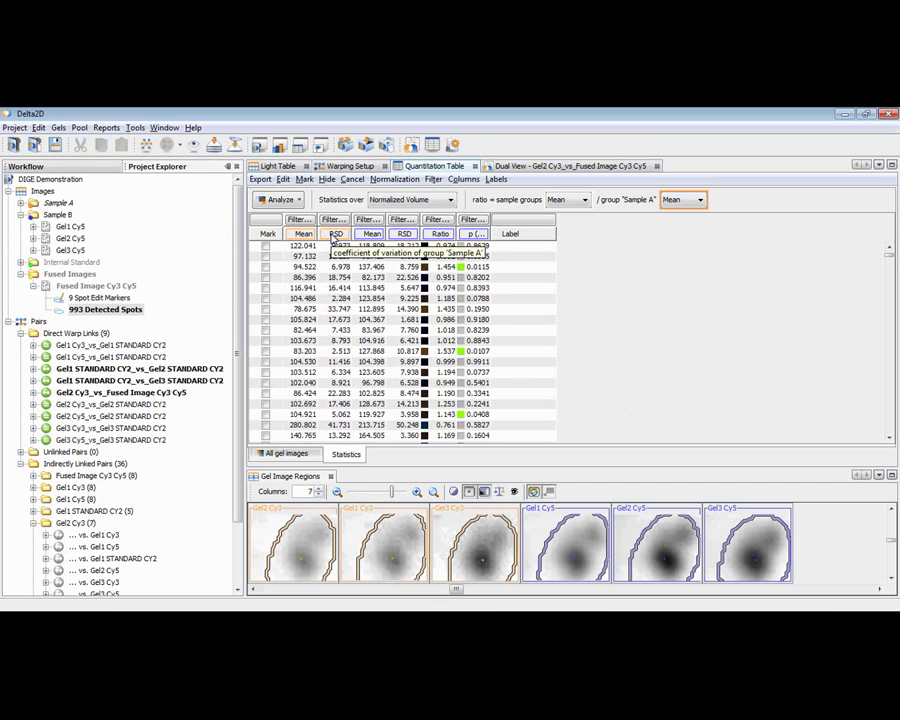
Open the gel image and table column visibility settings and toggle the Hide and Norm columns for all gel images
{"action": "left_click", "coordinate": [194, 150]}
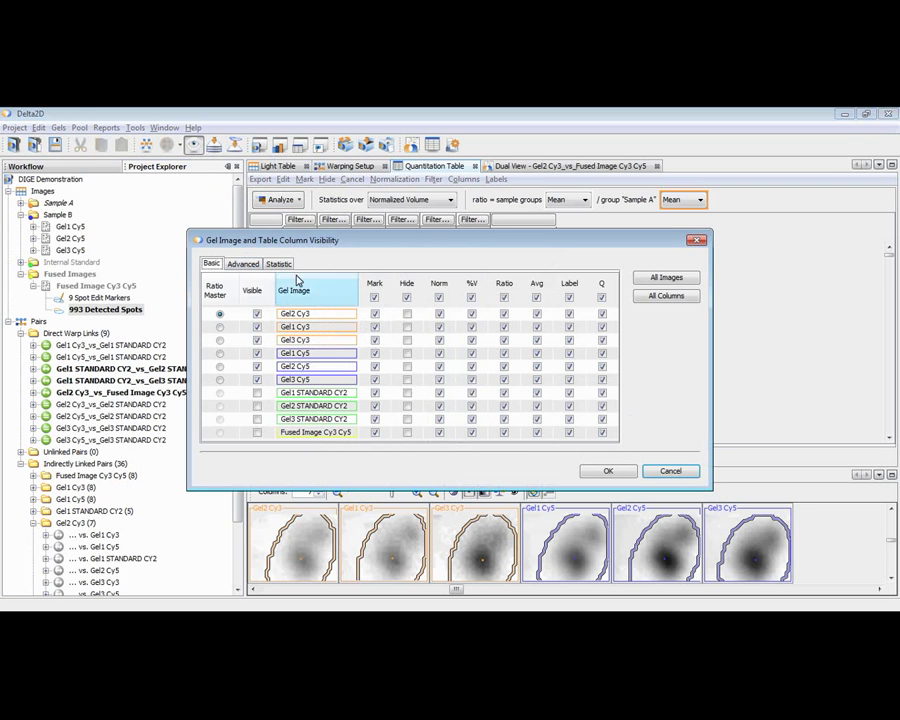
{"action": "left_click", "coordinate": [407, 298]}
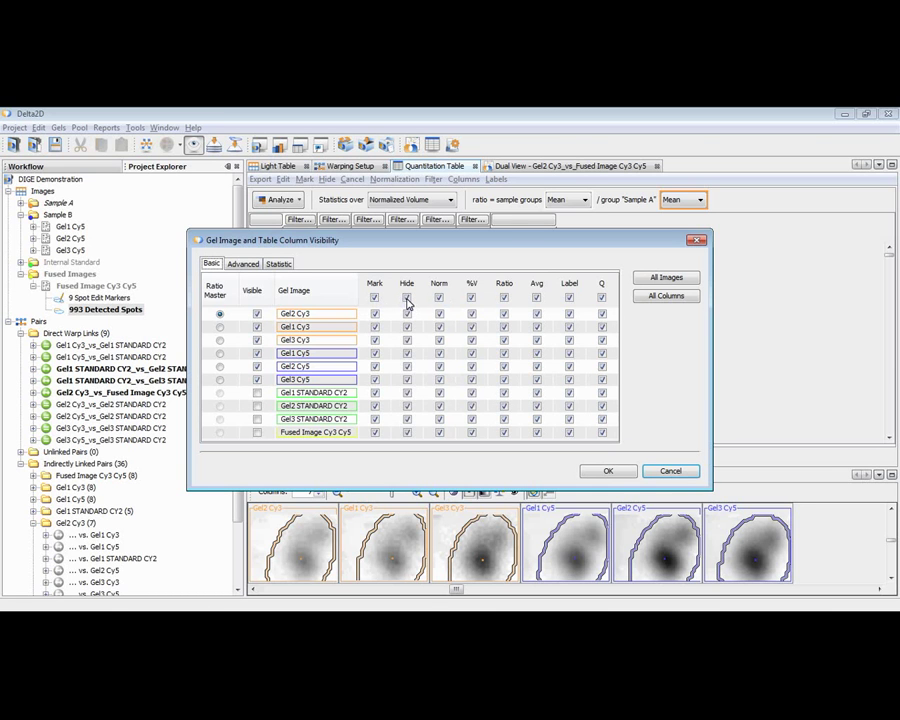
{"action": "left_click", "coordinate": [407, 299]}
{"action": "left_click", "coordinate": [439, 298]}
Try showing the advanced columns V, Bgd and A for all gel images, and switch them off again
{"action": "left_click", "coordinate": [244, 265]}
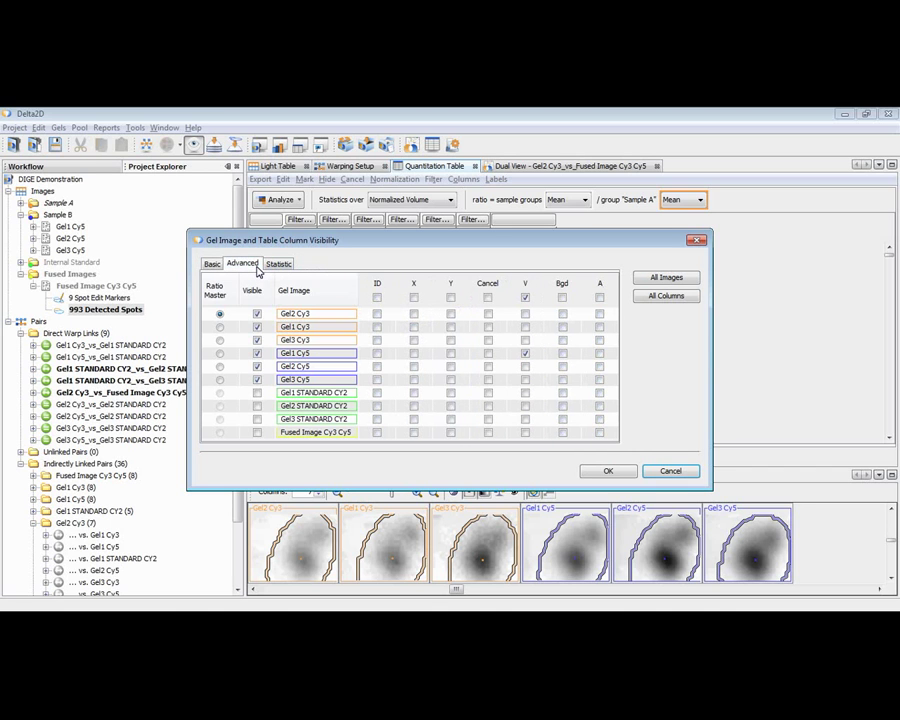
{"action": "left_click", "coordinate": [525, 298]}
{"action": "left_click", "coordinate": [525, 298]}
{"action": "left_click", "coordinate": [600, 298]}
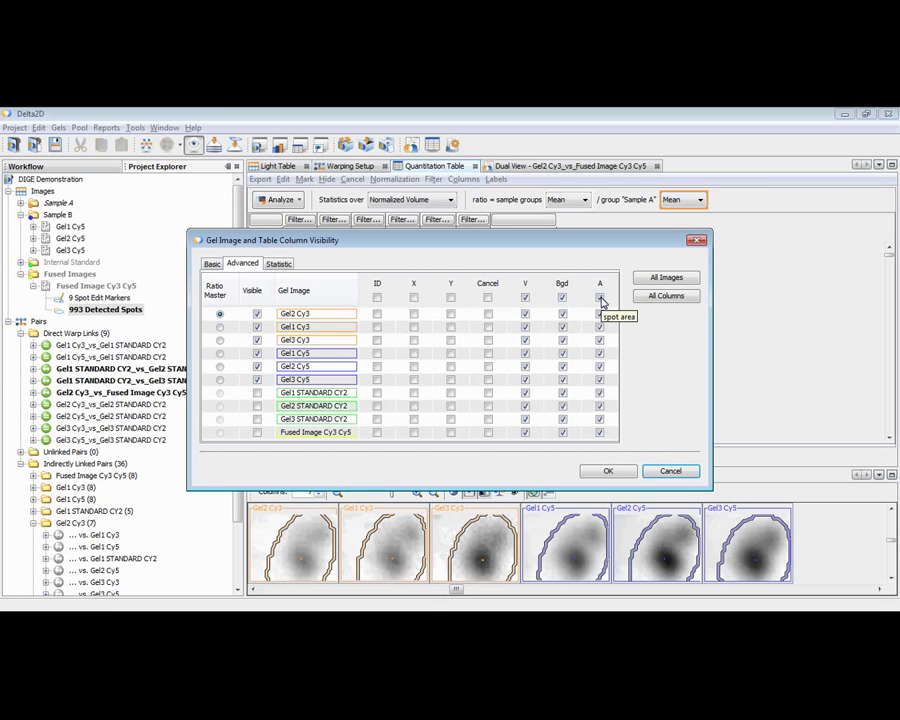
{"action": "left_click", "coordinate": [600, 298]}
{"action": "left_click", "coordinate": [562, 298]}
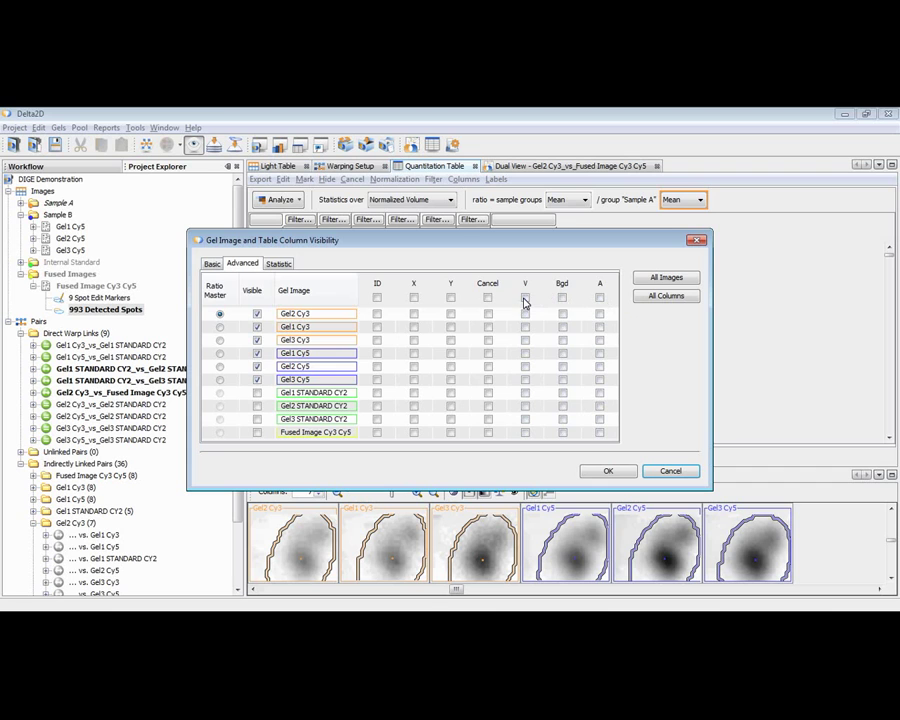
Toggle the visibility of Gel3 Cy5 and the internal standard images, review the statistic column options, and apply the visibility settings
{"action": "left_click", "coordinate": [257, 380]}
{"action": "left_click", "coordinate": [257, 381]}
{"action": "left_click", "coordinate": [257, 406]}
{"action": "left_click", "coordinate": [257, 419]}
{"action": "left_click", "coordinate": [257, 419]}
{"action": "left_click", "coordinate": [257, 406]}
{"action": "left_click", "coordinate": [257, 393]}
{"action": "left_click", "coordinate": [279, 265]}
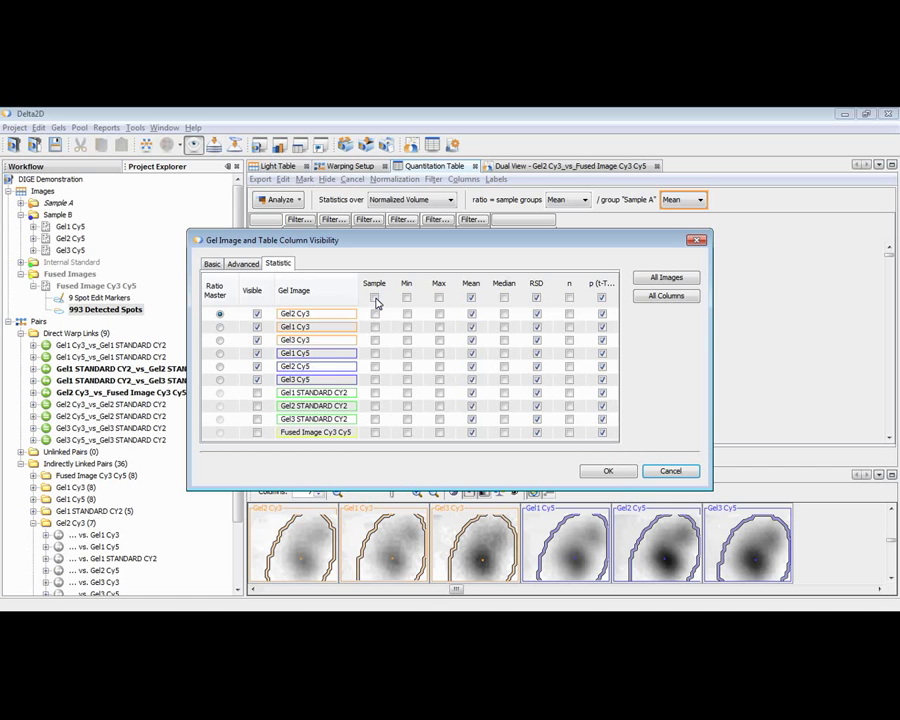
{"action": "left_click", "coordinate": [617, 473]}
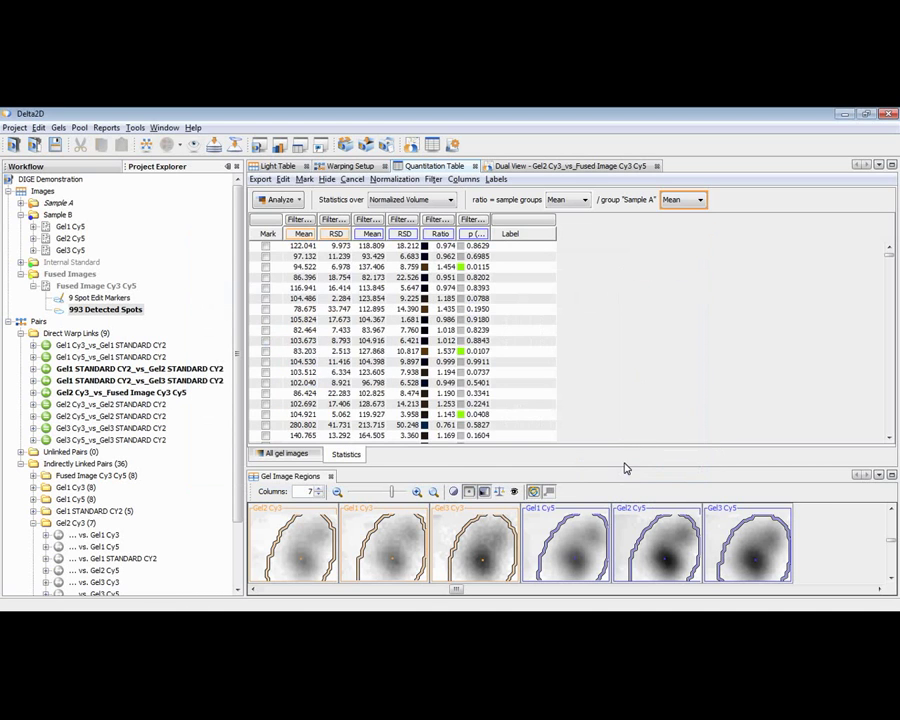
Sort the statistics by Sample A's mean, compare both sort directions of the ratio, and leave the table sorted by ascending ratio
{"action": "left_click", "coordinate": [302, 234]}
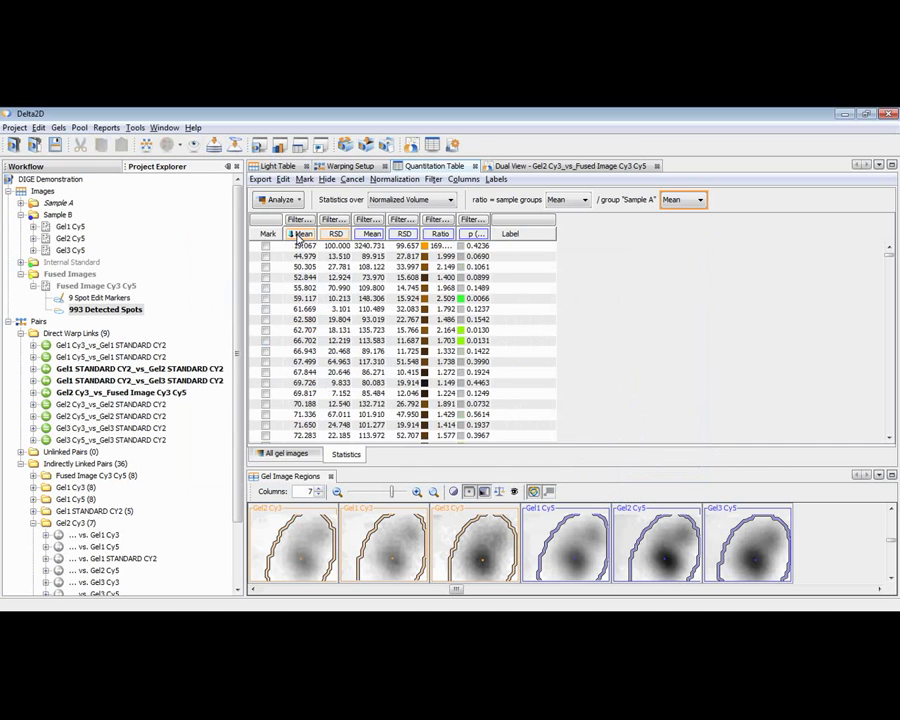
{"action": "left_click", "coordinate": [442, 234]}
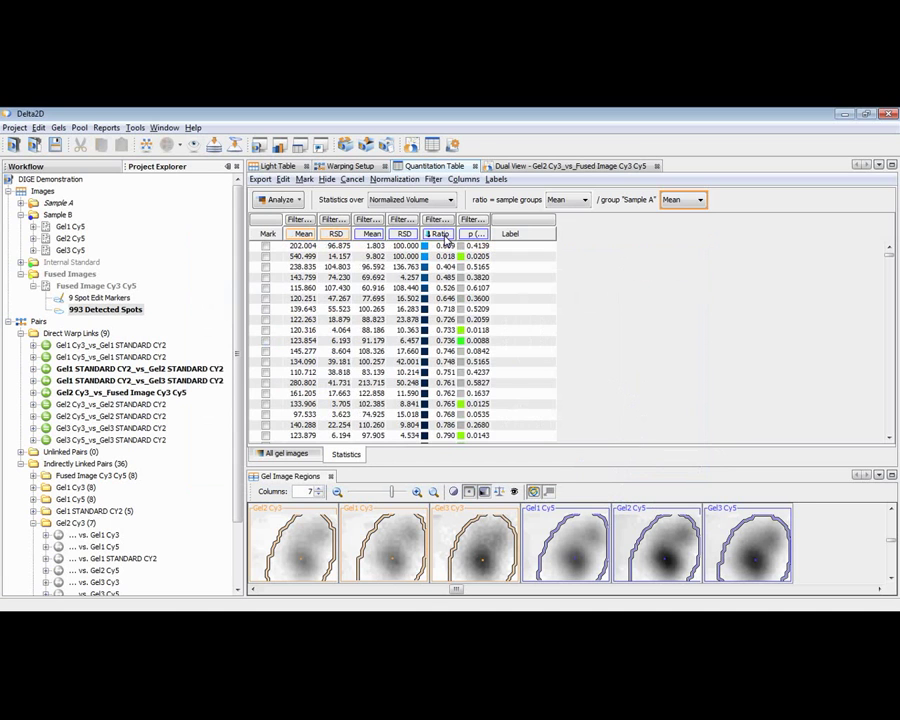
{"action": "left_click", "coordinate": [442, 234]}
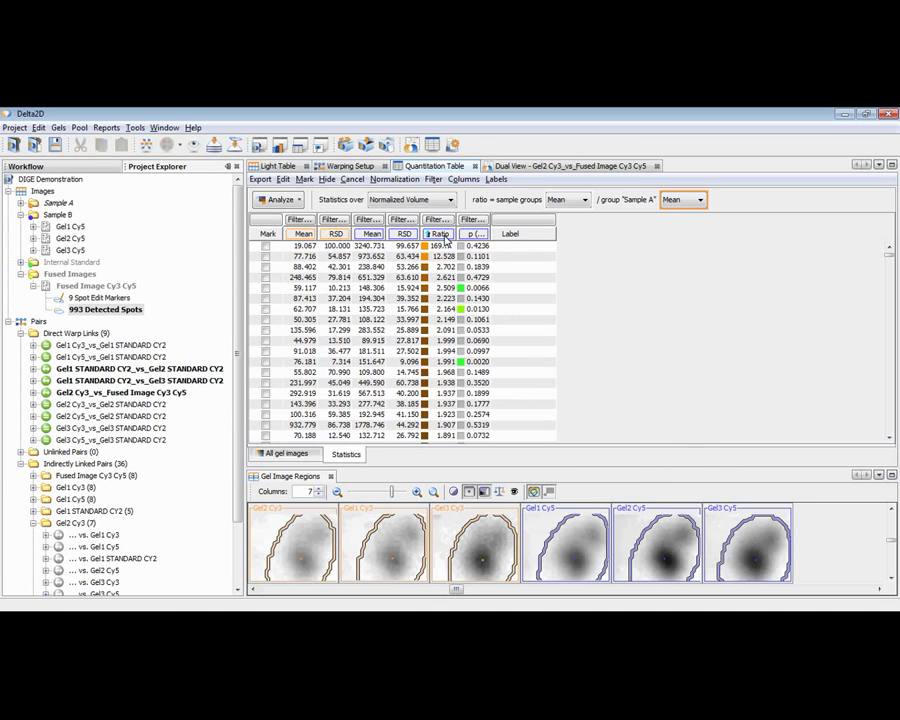
{"action": "left_click", "coordinate": [442, 234]}
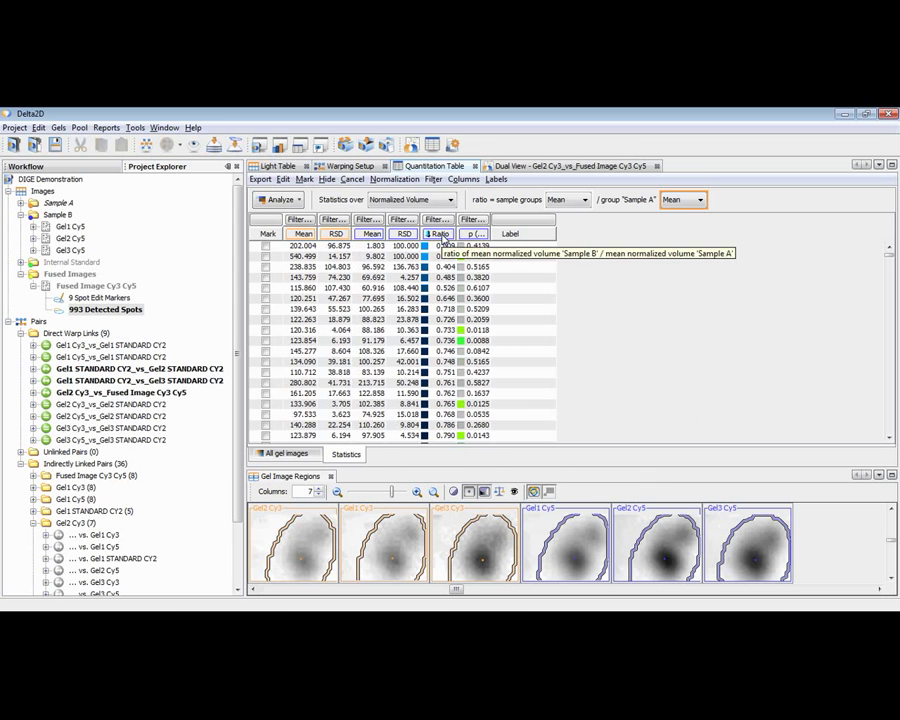
Filter the Sample B to Sample A ratio to hide values from 0.5 to 2, using the negated range
{"action": "left_click", "coordinate": [441, 220]}
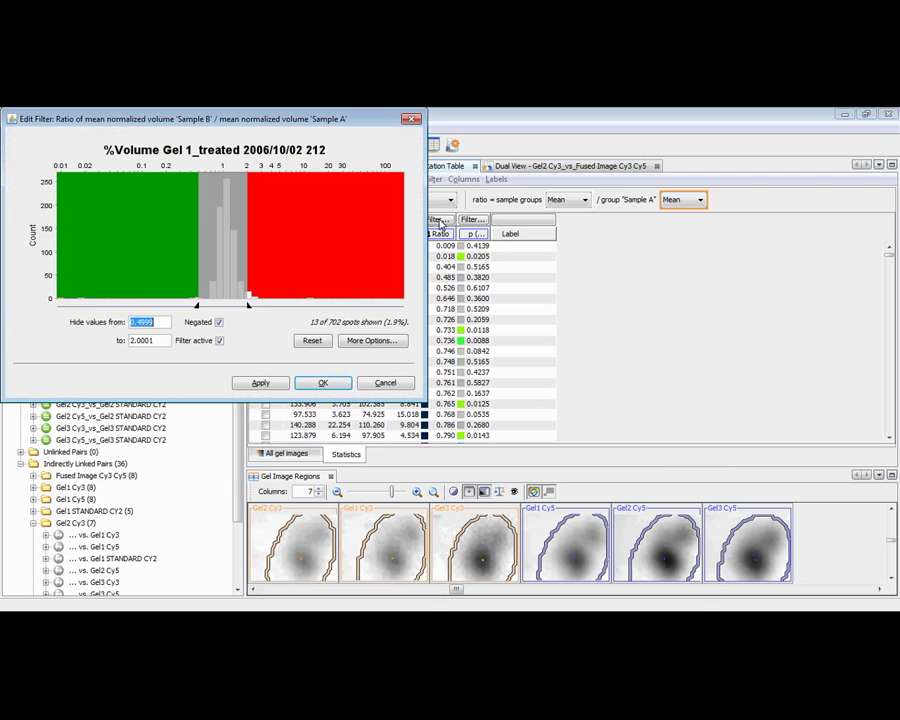
{"action": "type", "text": ".5"}
{"action": "key", "text": "Tab"}
{"action": "type", "text": "2"}
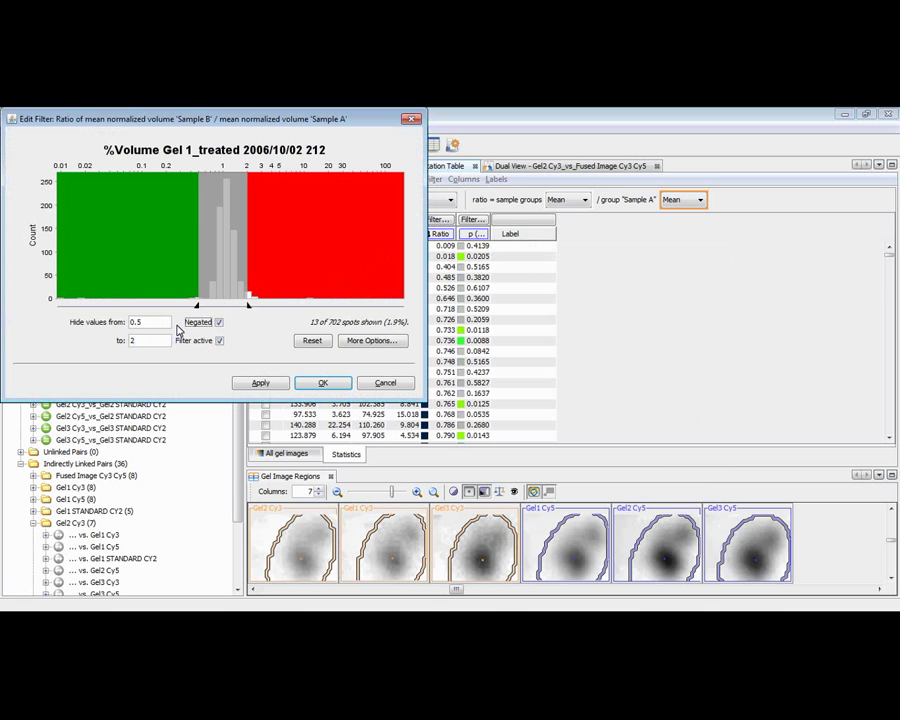
{"action": "left_click", "coordinate": [219, 322]}
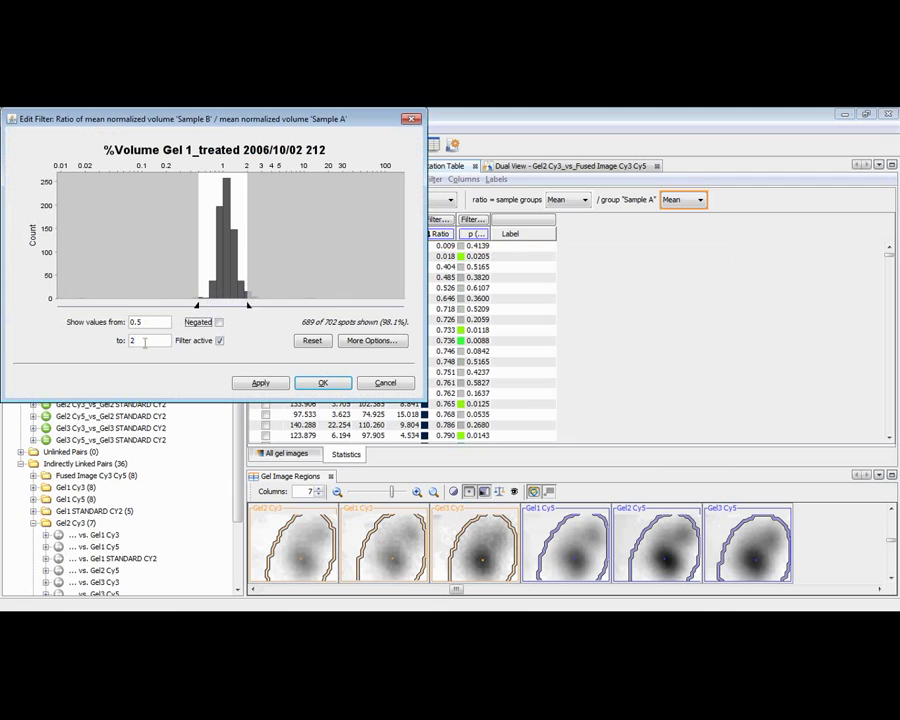
{"action": "left_click", "coordinate": [219, 323]}
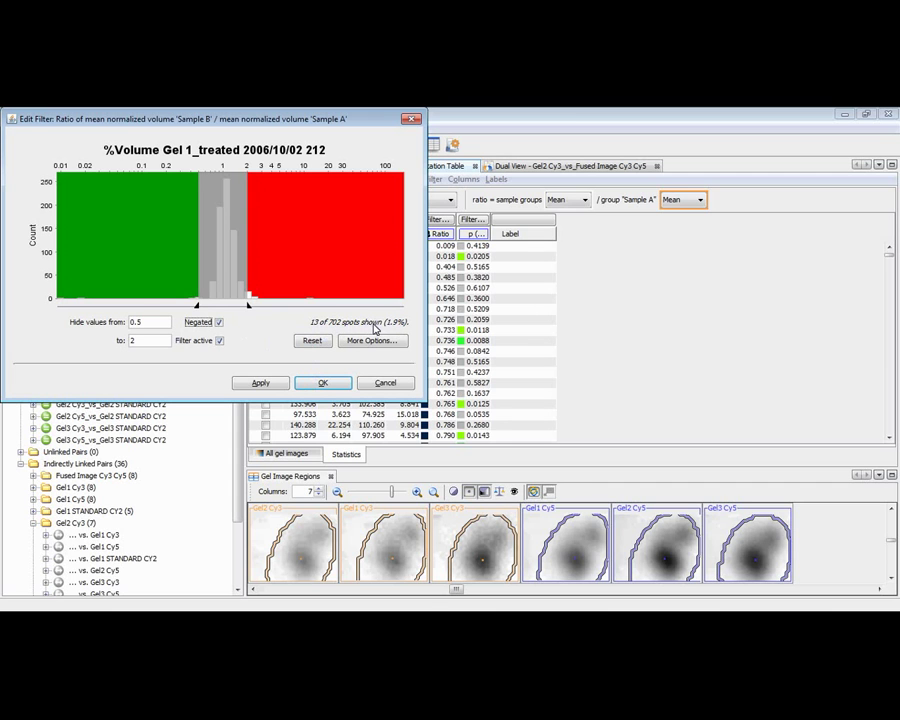
{"action": "left_click", "coordinate": [322, 386]}
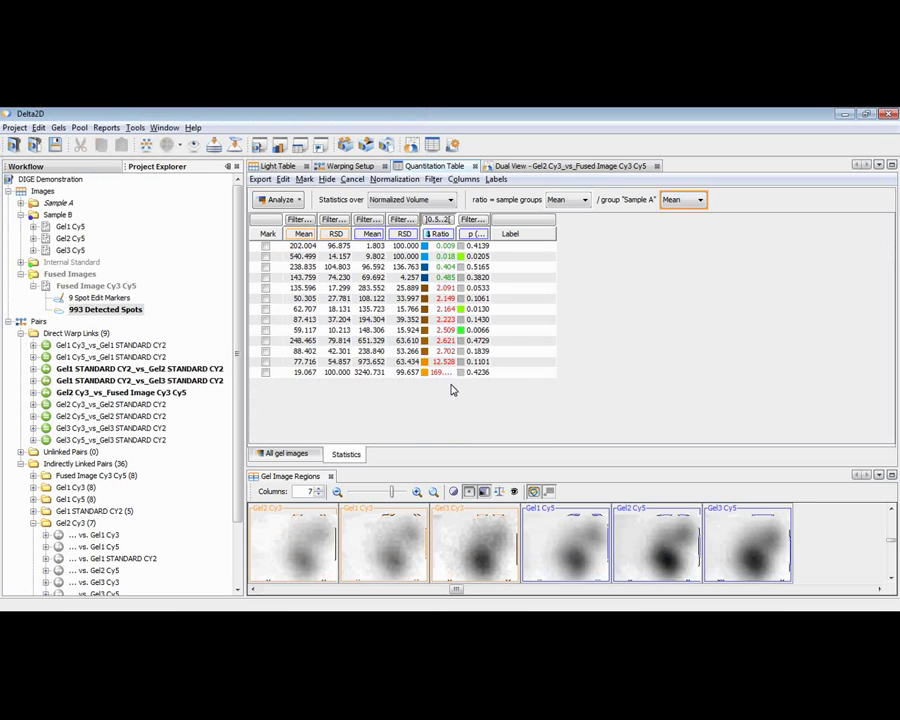
Examine the filtered spots one by one, from the lowest ratios upward, comparing their gel image regions across both sample groups
{"action": "left_click", "coordinate": [444, 246]}
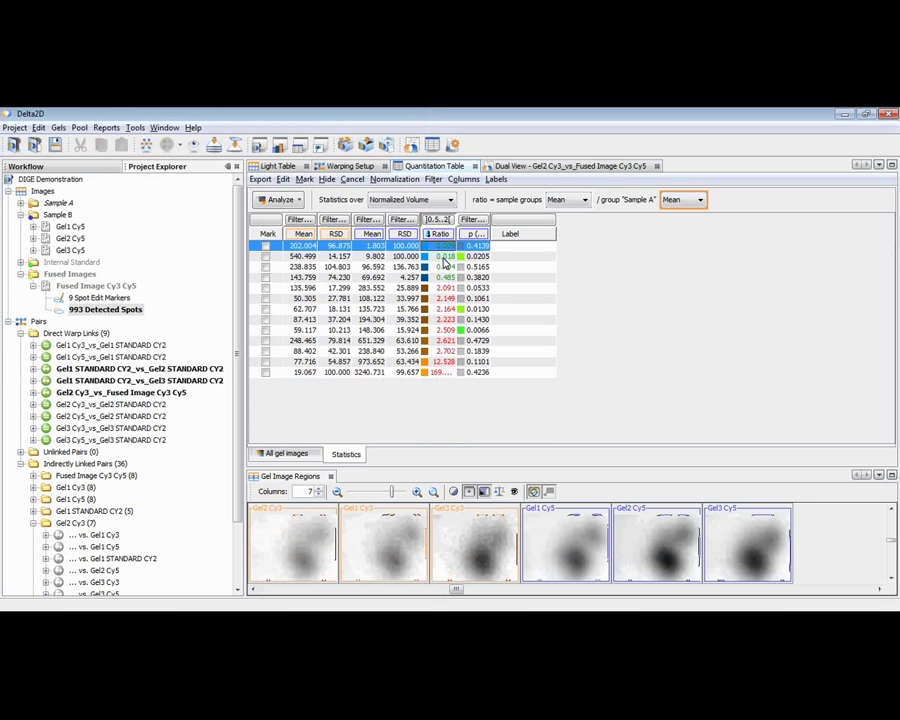
{"action": "left_click", "coordinate": [444, 258]}
{"action": "left_click", "coordinate": [443, 268]}
{"action": "left_click", "coordinate": [444, 277]}
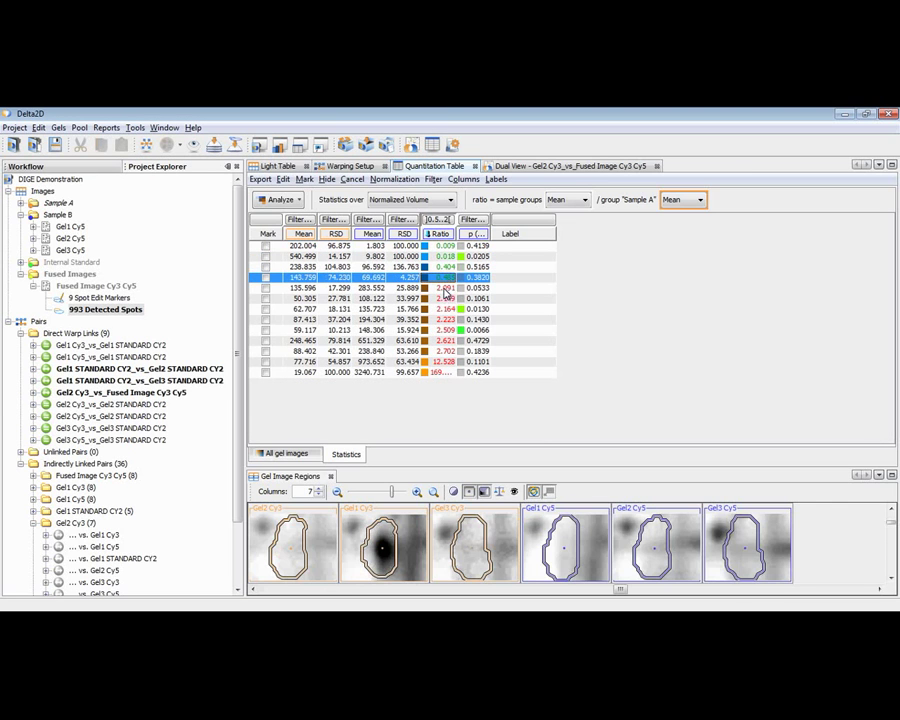
{"action": "left_click", "coordinate": [446, 291]}
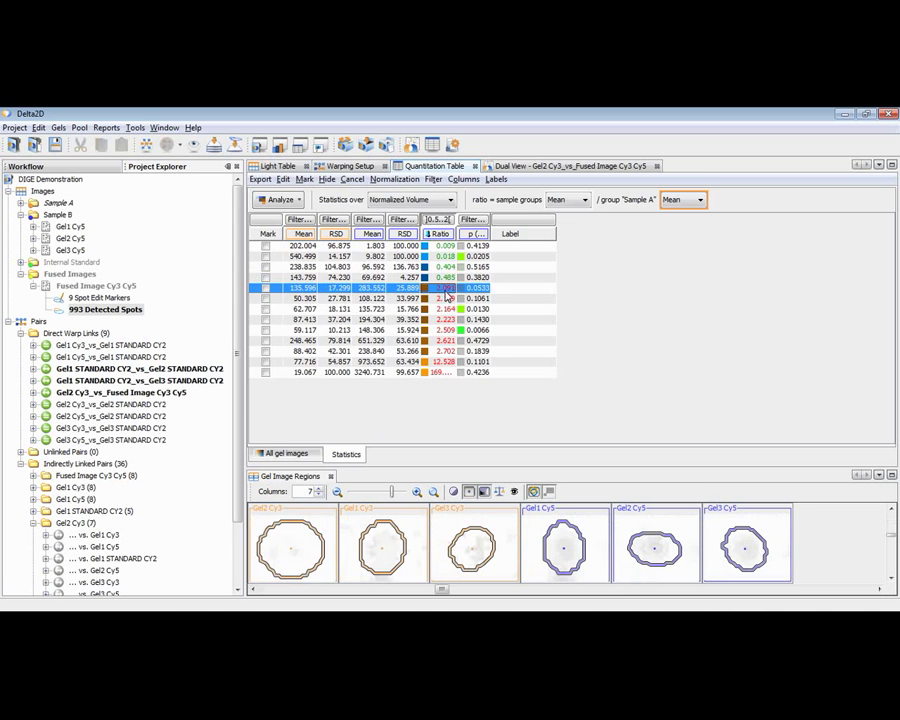
{"action": "left_click", "coordinate": [446, 299]}
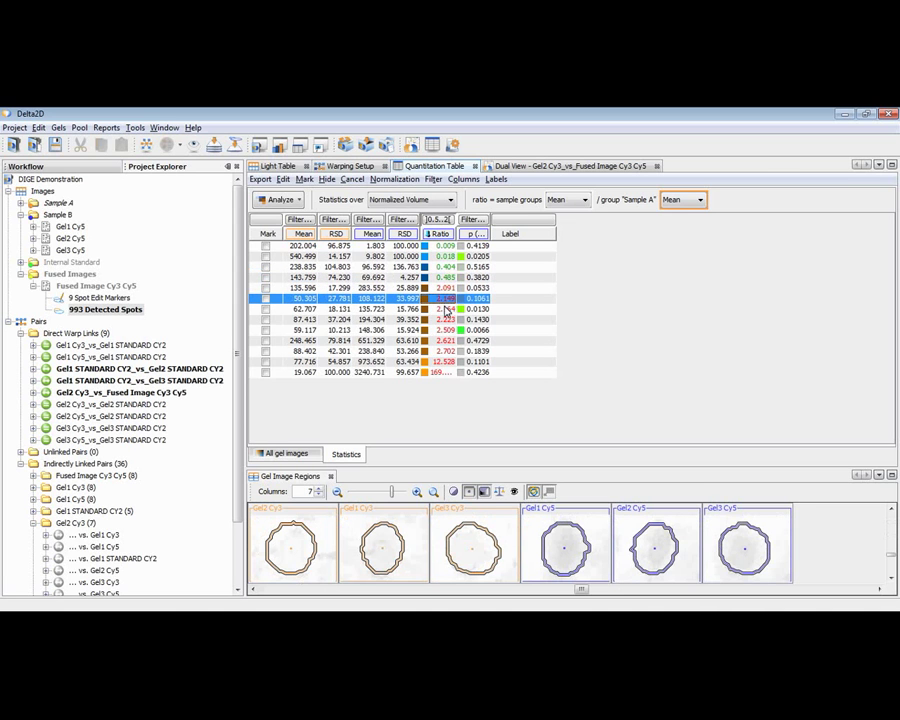
{"action": "left_click", "coordinate": [447, 333]}
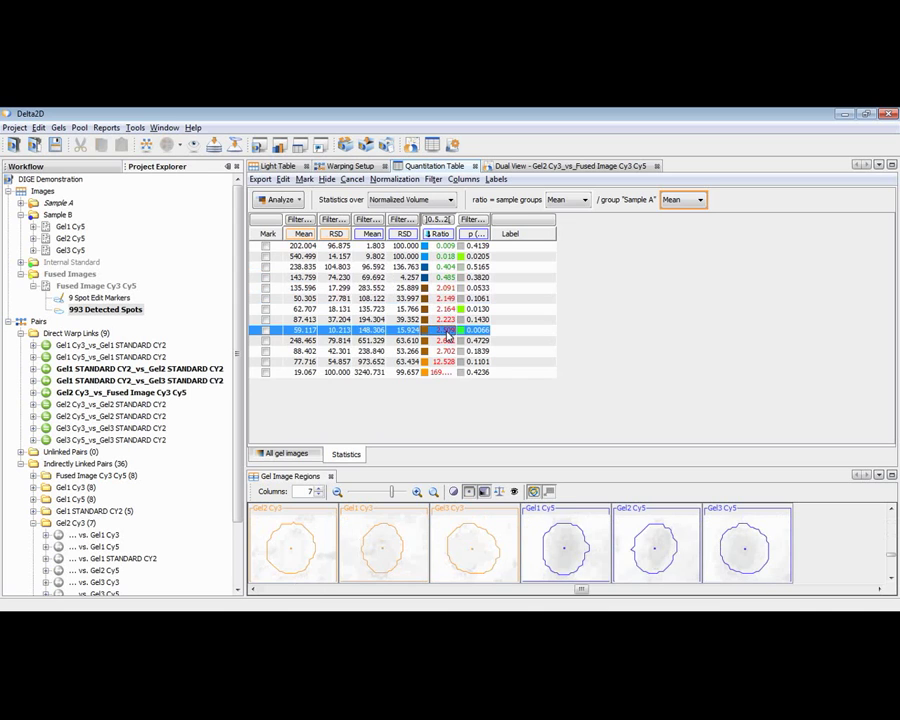
{"action": "left_click", "coordinate": [446, 341]}
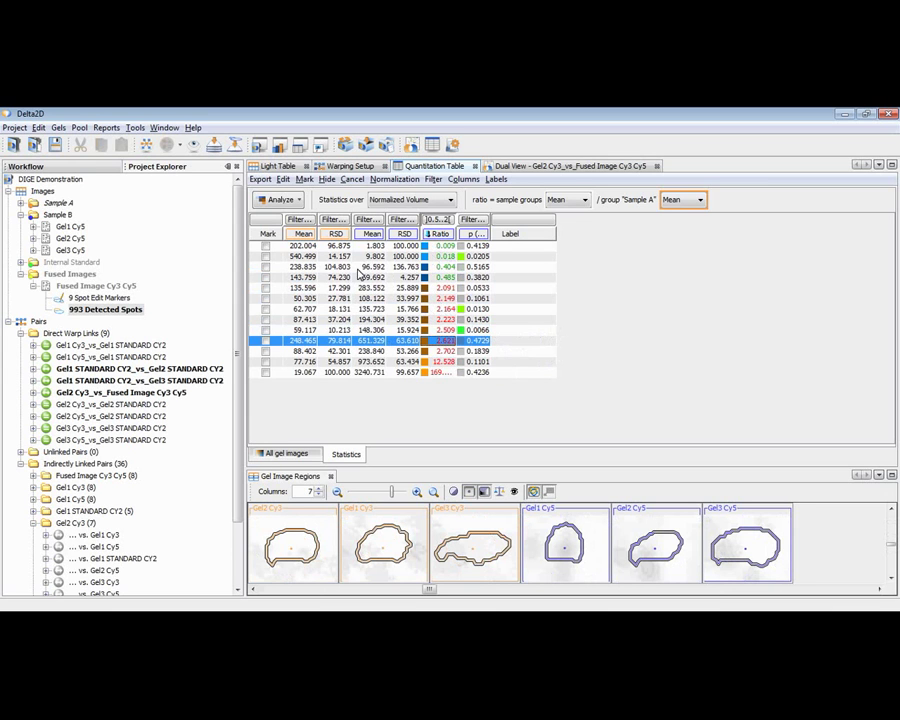
Check the available pick list export formats, and compare the table of all gel images with the filtered statistics
{"action": "left_click", "coordinate": [260, 179]}
{"action": "mouse_move", "coordinate": [268, 220]}
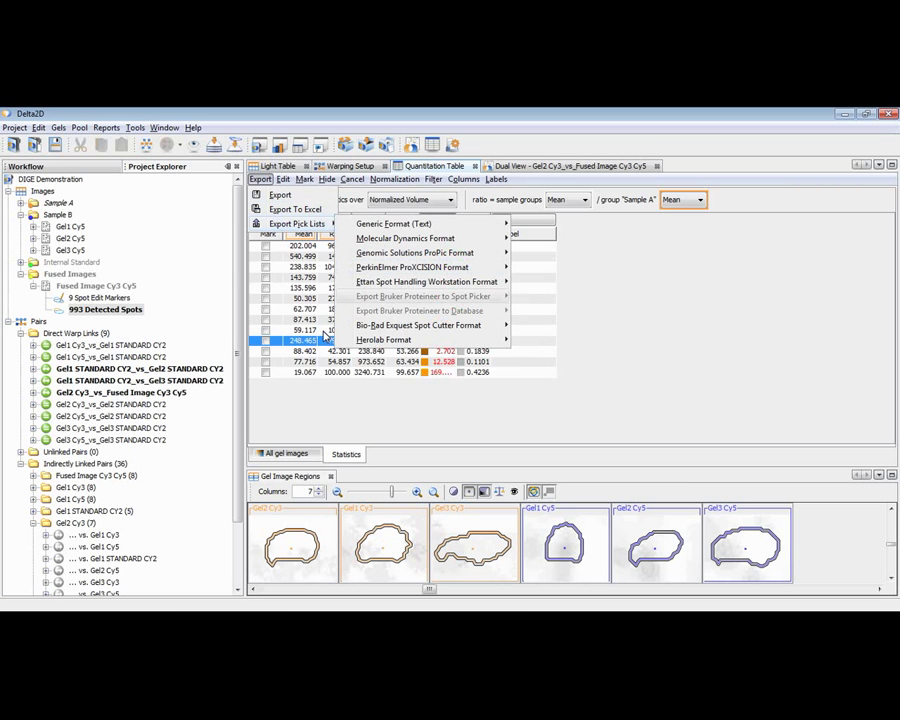
{"action": "left_click", "coordinate": [427, 248]}
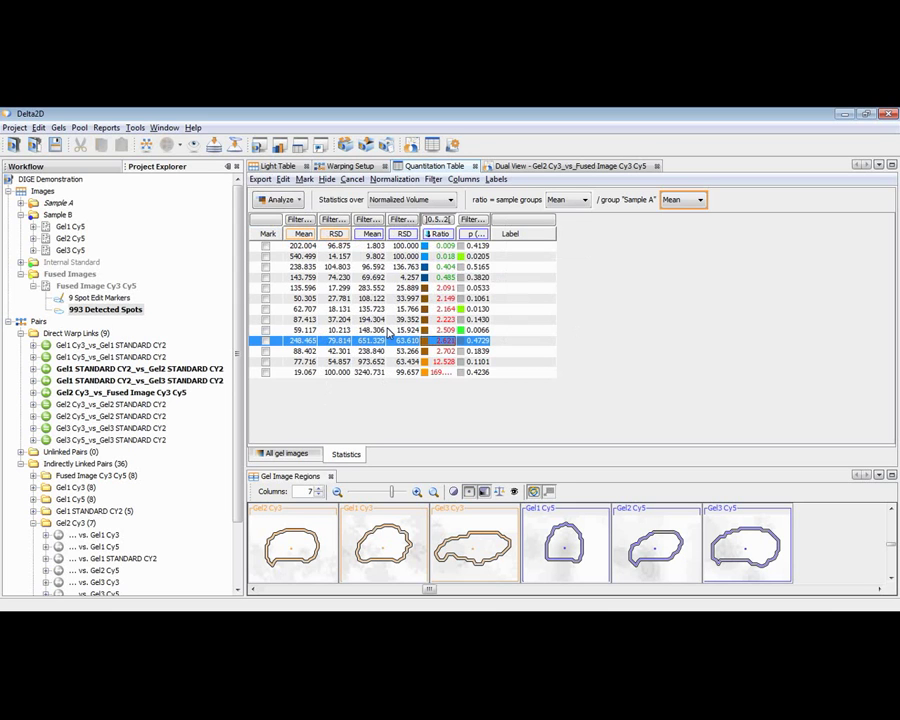
{"action": "mouse_move", "coordinate": [387, 328]}
{"action": "left_click", "coordinate": [288, 455]}
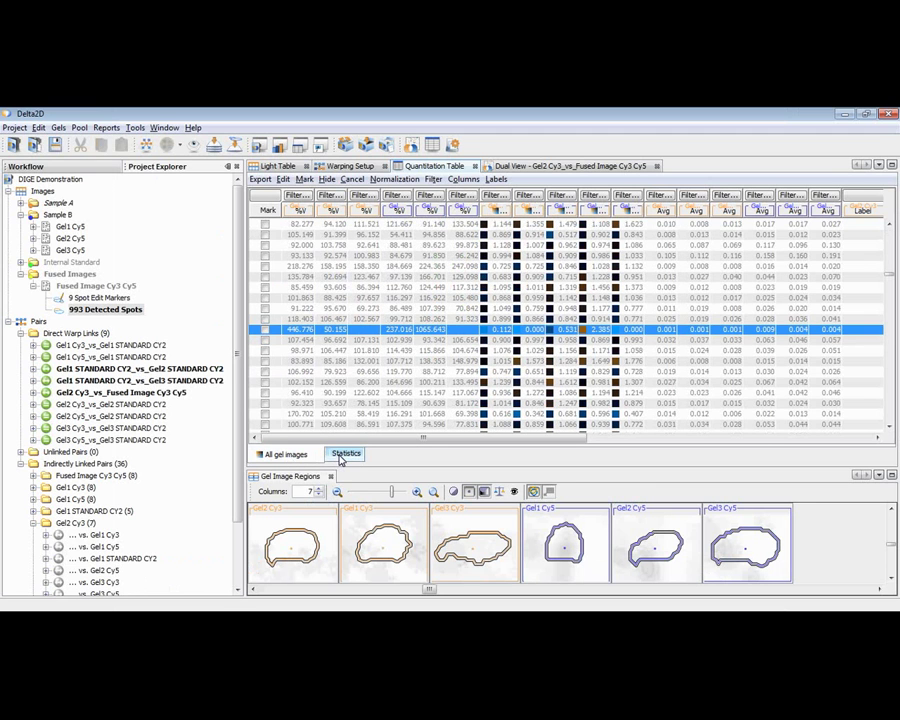
{"action": "left_click", "coordinate": [345, 455]}
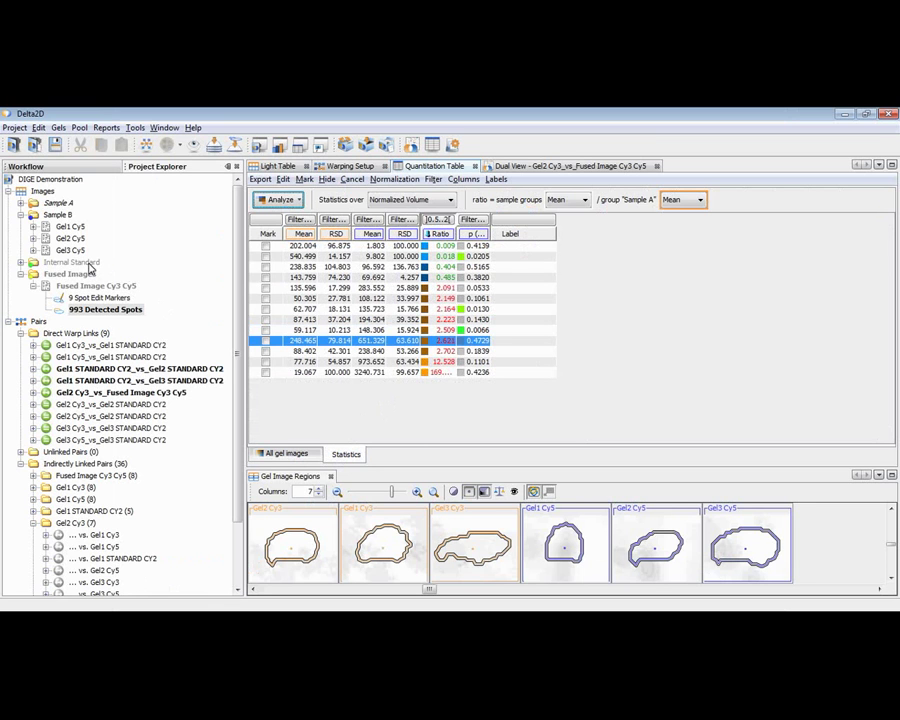
Open a separate quantitation table for only Gel1 Cy5, Gel2 Cy5 and Gel1 STANDARD CY2
{"action": "left_click", "coordinate": [70, 227]}
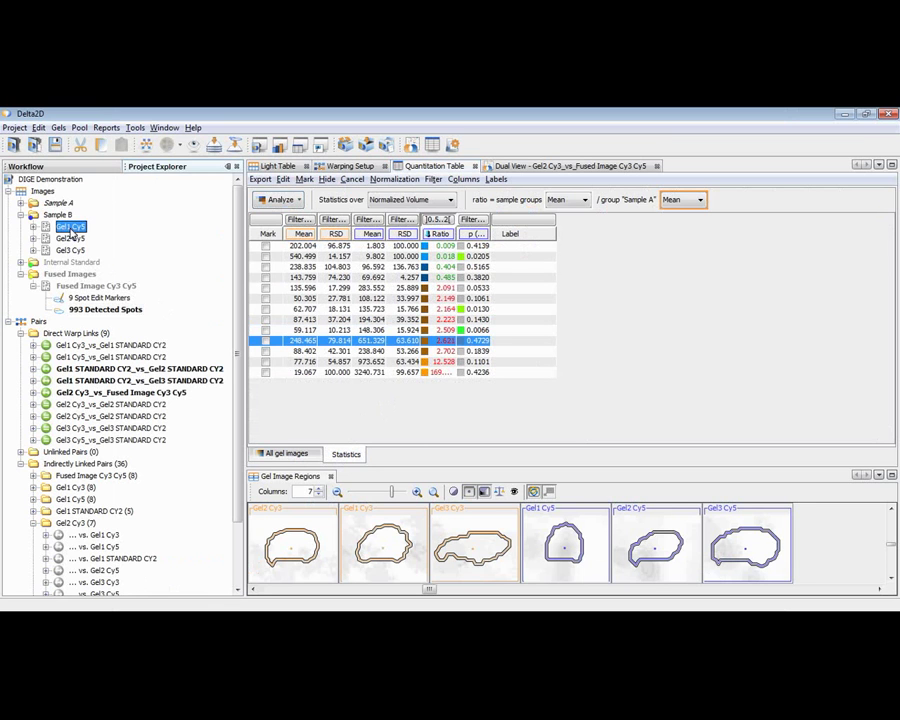
{"action": "left_click", "coordinate": [69, 239], "text": "ctrl"}
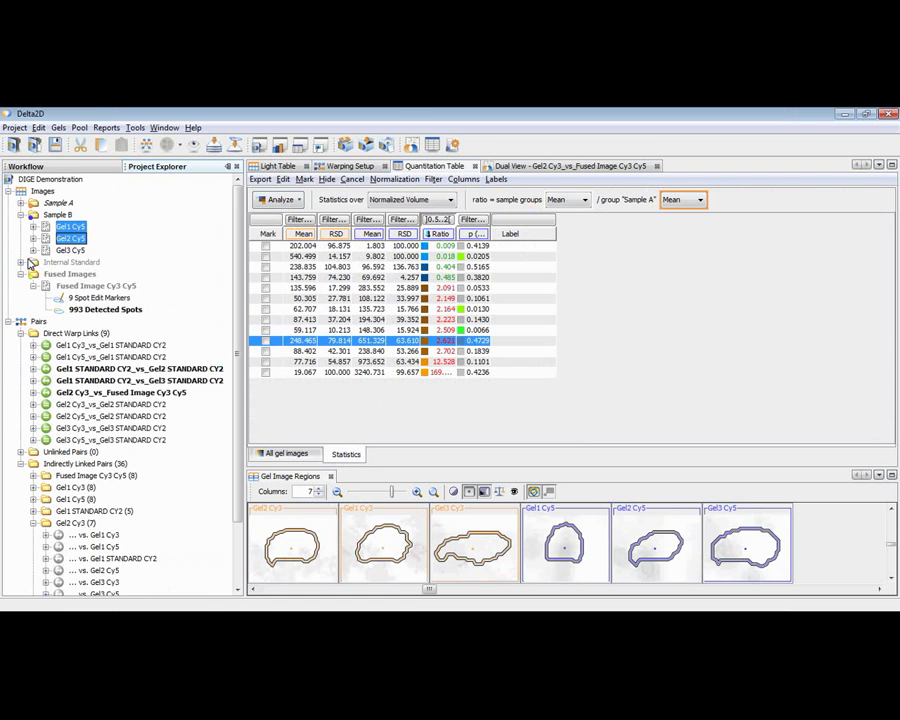
{"action": "left_click", "coordinate": [22, 262]}
{"action": "left_click", "coordinate": [86, 276], "text": "ctrl"}
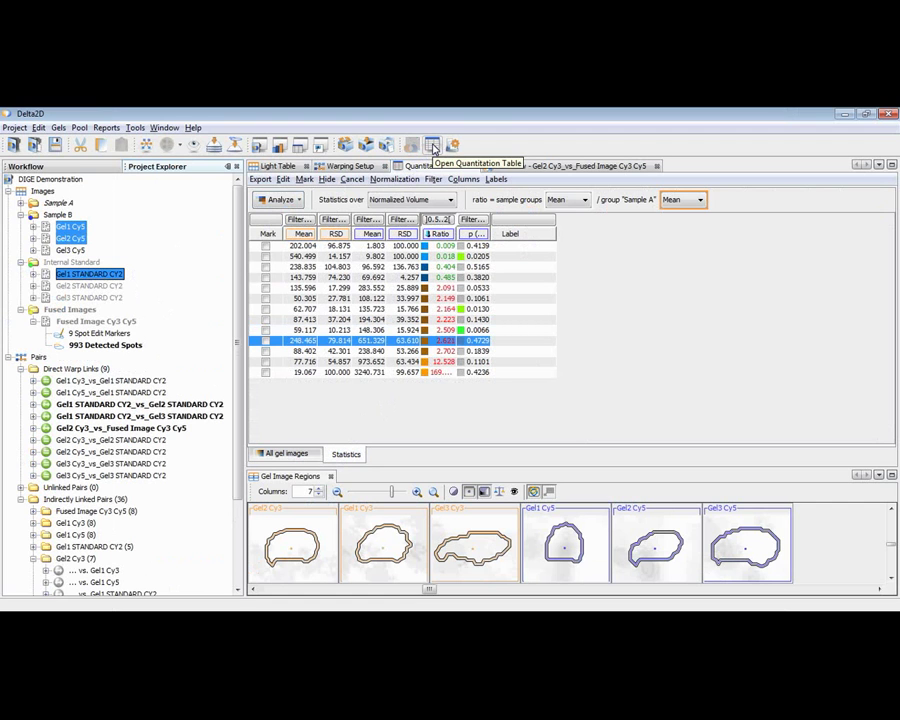
{"action": "left_click", "coordinate": [434, 147]}
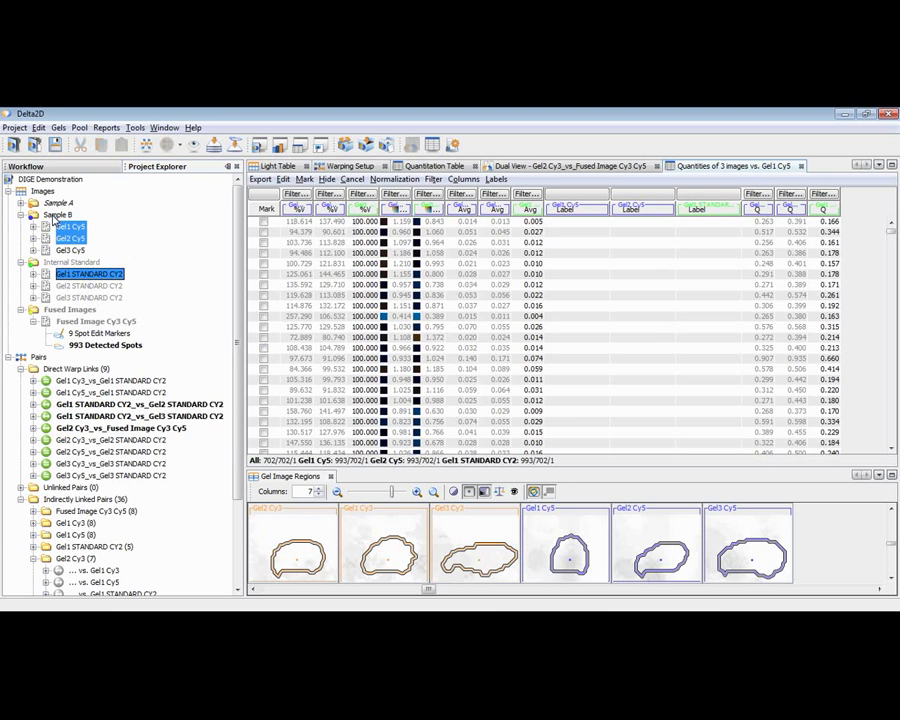
Open a quantitation table for the whole Sample A and Sample B groups
{"action": "left_click", "coordinate": [57, 215]}
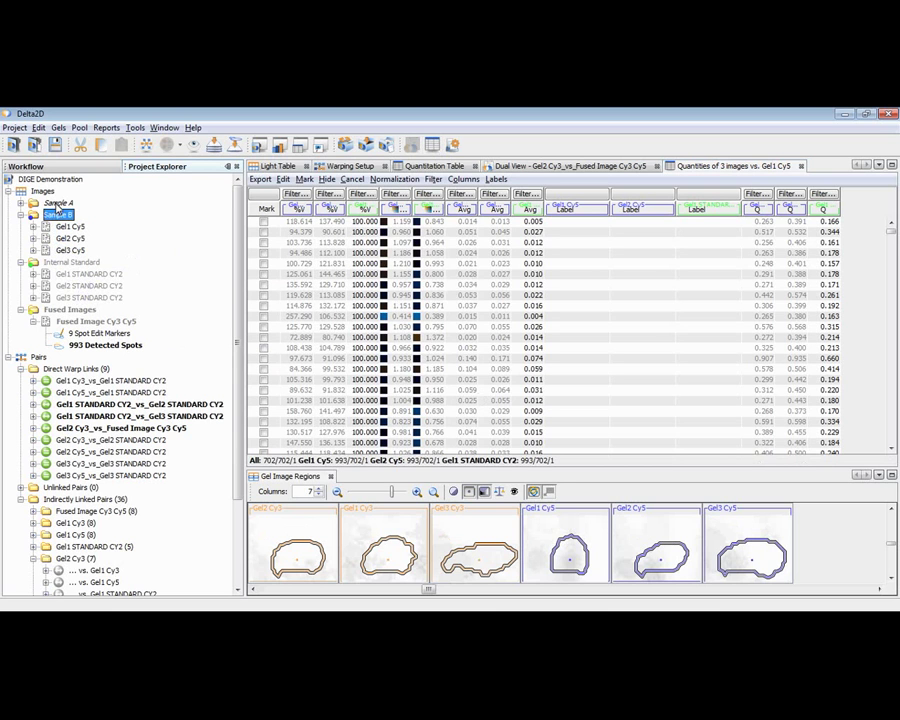
{"action": "left_click", "coordinate": [57, 205], "text": "ctrl"}
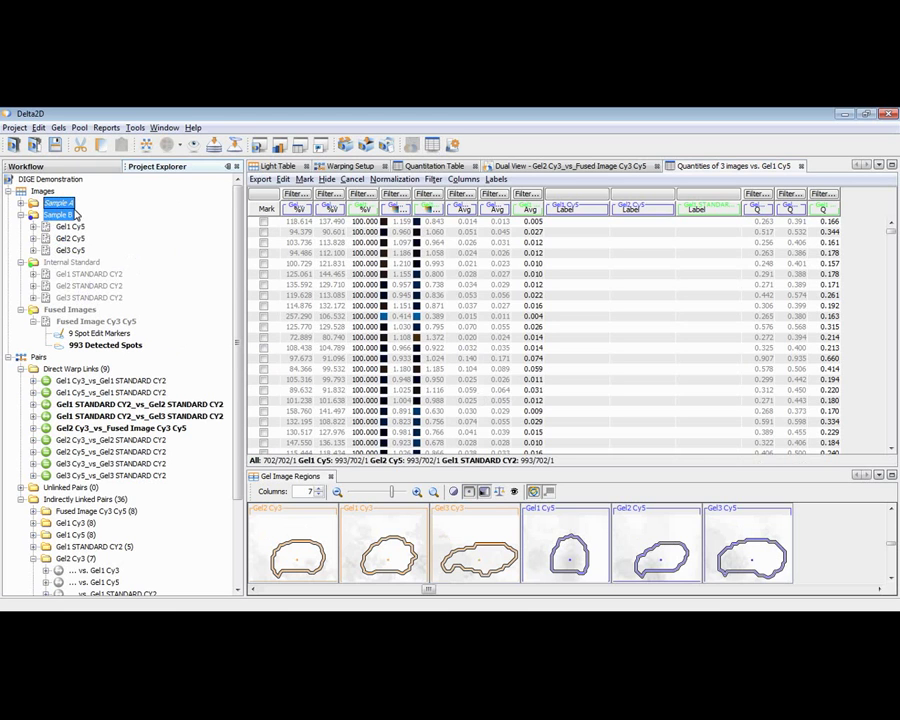
{"action": "left_click", "coordinate": [432, 146]}
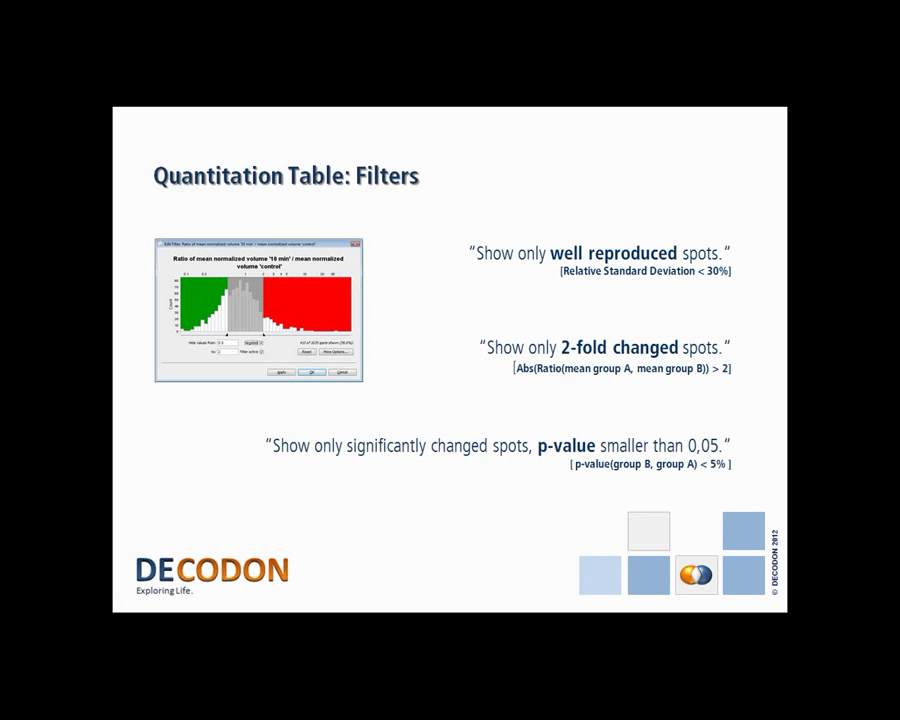
{"action": "left_click", "coordinate": [416, 366]}
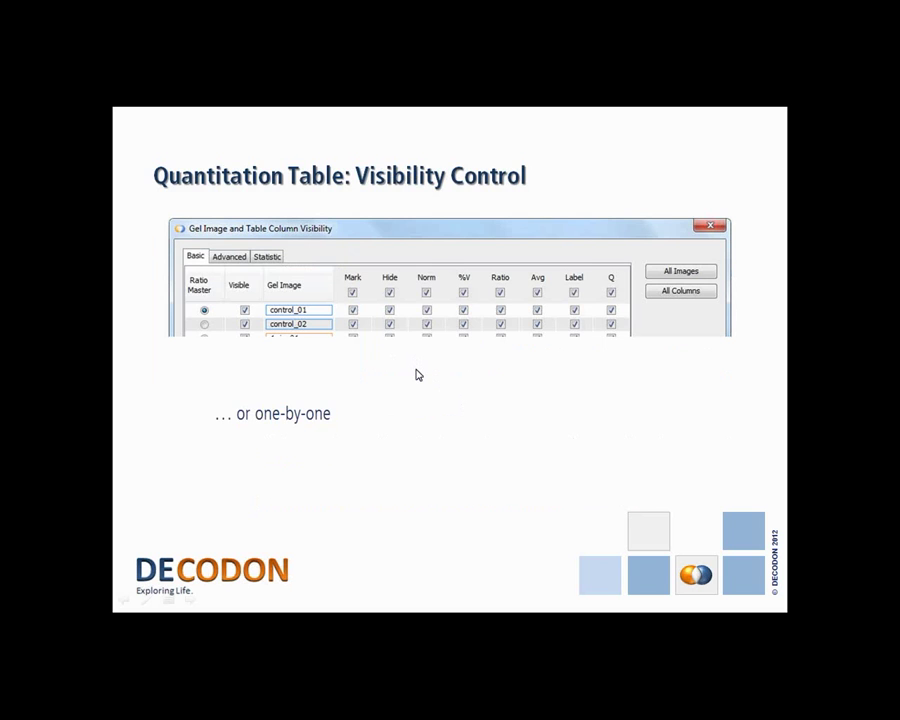
{"action": "left_click", "coordinate": [418, 374]}
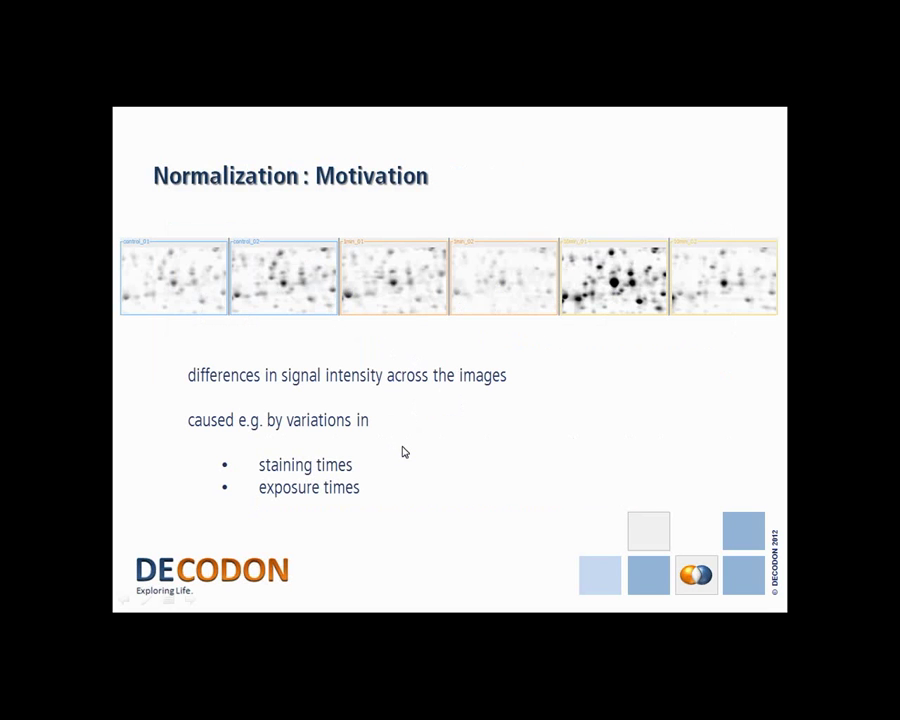